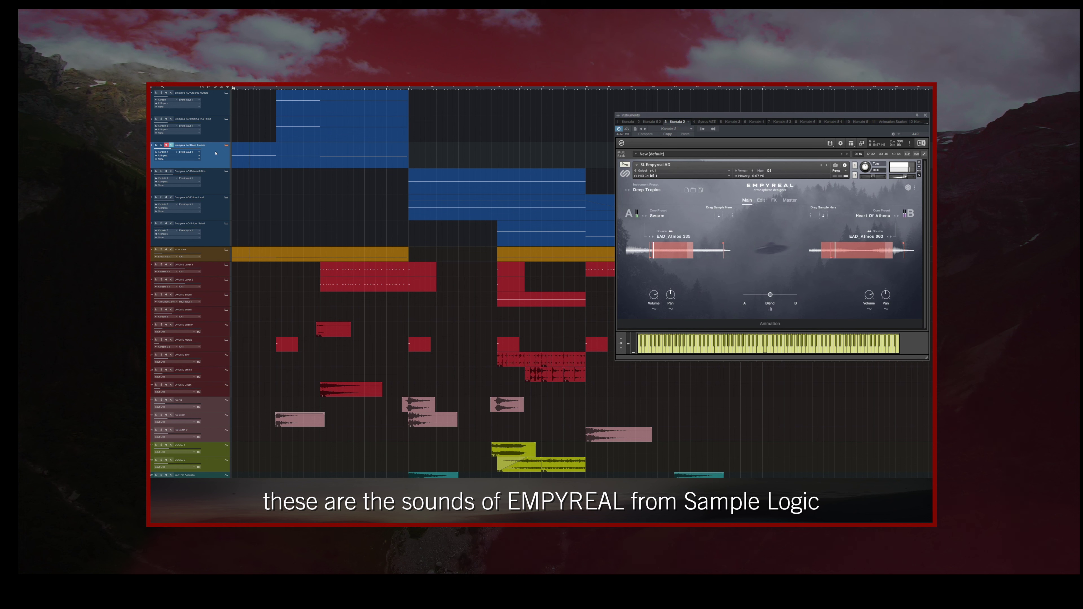
Step: Select the Raiding The Tomb track and the Empyreal AD track above it to view their instruments during playback
{"action": "left_click", "coordinate": [212, 134]}
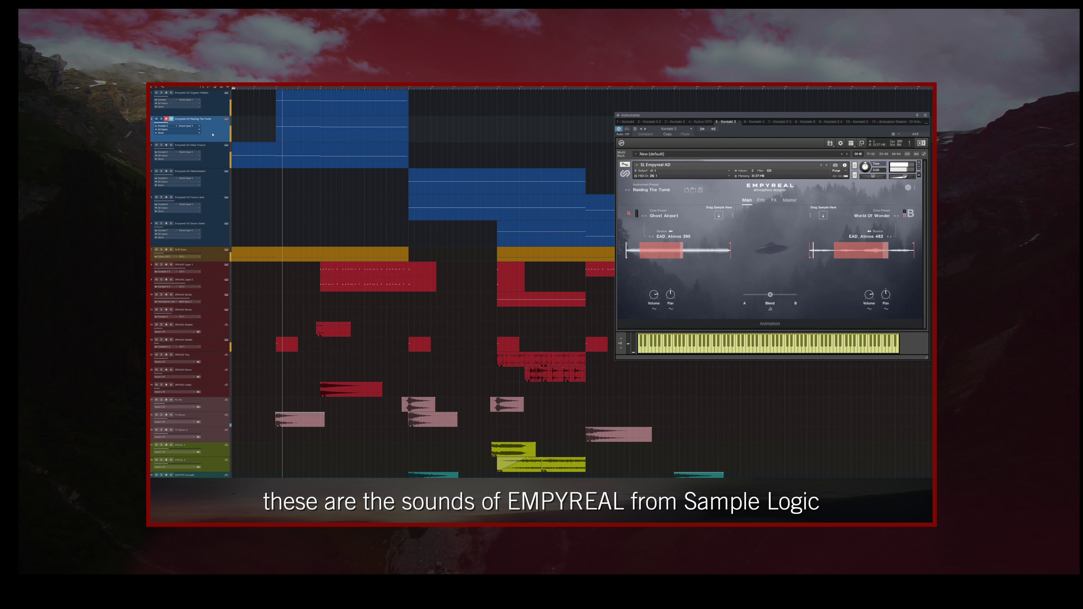
{"action": "left_click", "coordinate": [213, 107]}
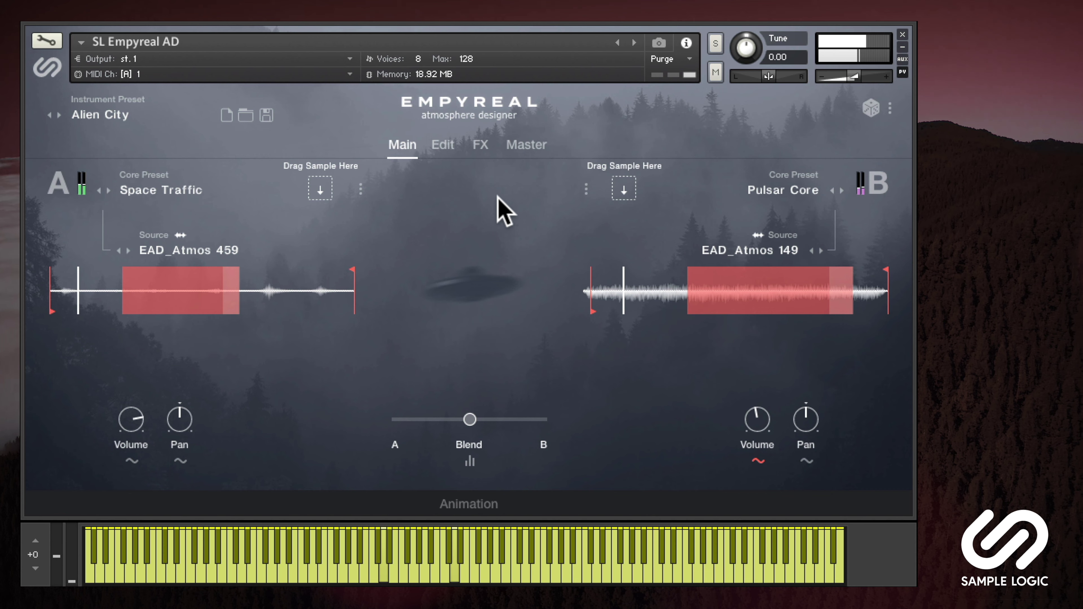
Step: Look through the Edit, FX and Master pages of the Alien City preset and return to the Main page
{"action": "left_click", "coordinate": [445, 147]}
{"action": "left_click", "coordinate": [481, 147]}
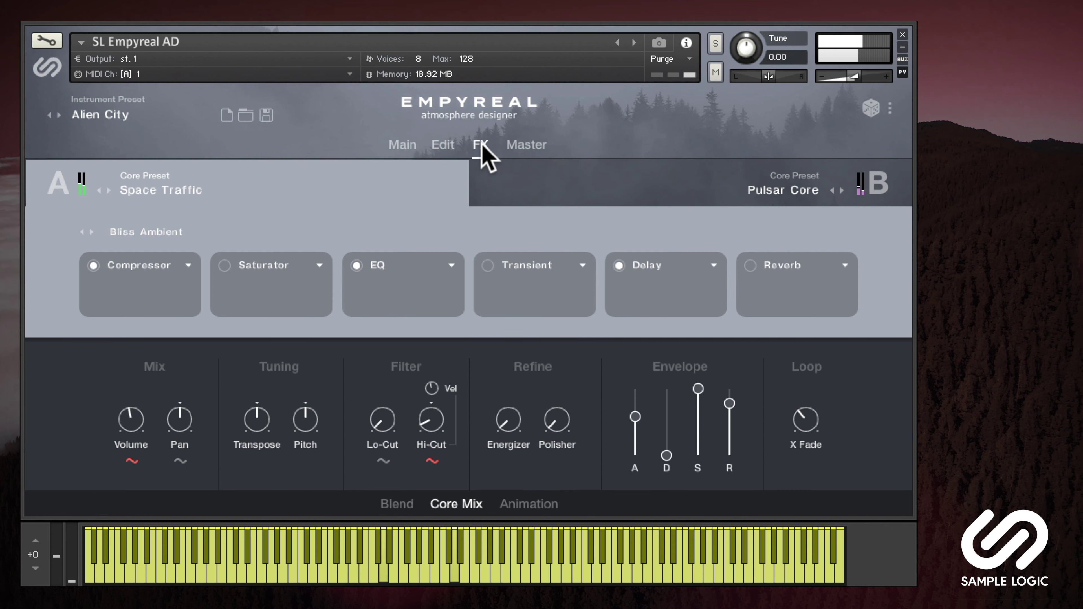
{"action": "left_click", "coordinate": [514, 147]}
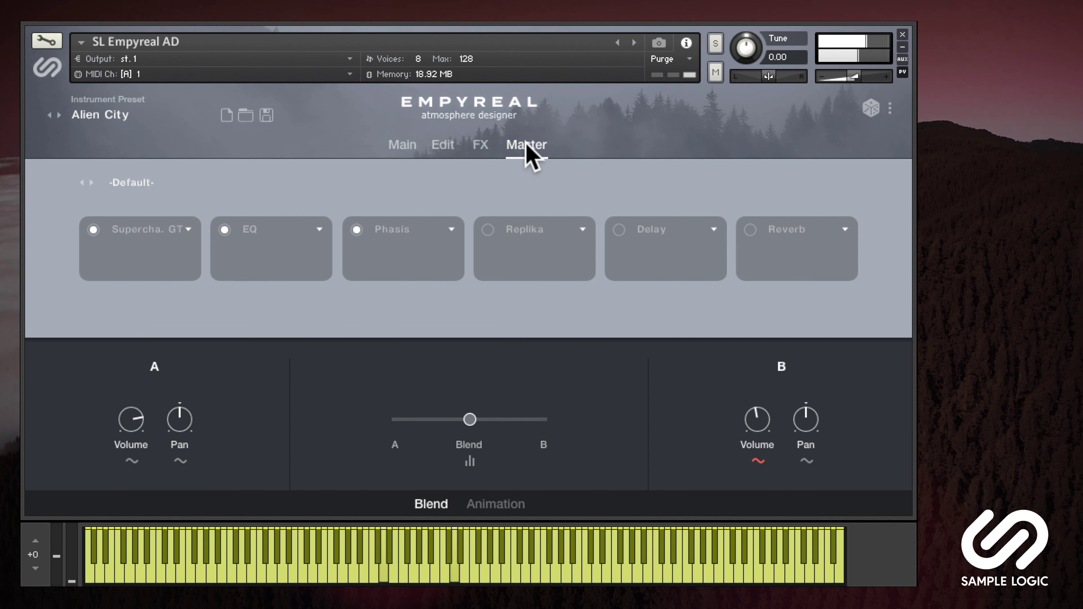
{"action": "left_click", "coordinate": [401, 147]}
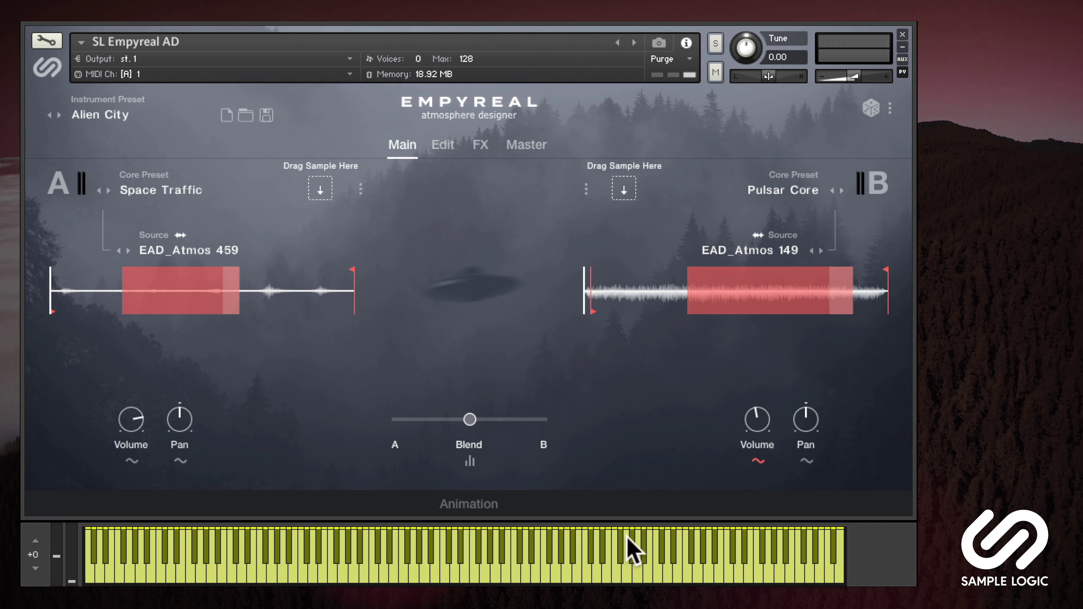
Step: Audition the instrument presets Crypto Coins, Crystal Grade and Deep Tropics from the preset browser
{"action": "left_click", "coordinate": [113, 119]}
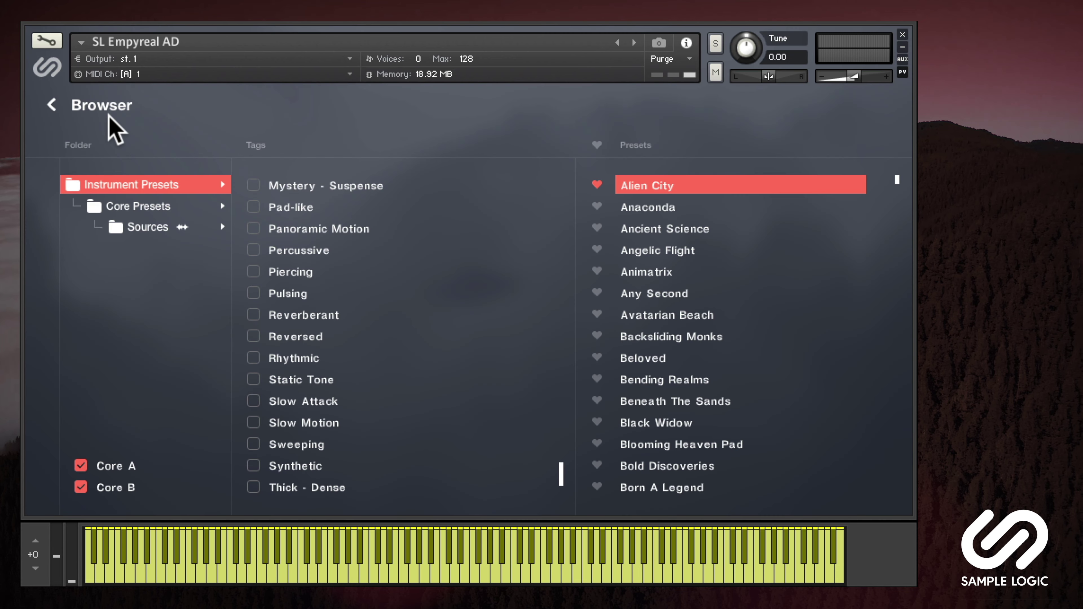
{"action": "scroll", "coordinate": [898, 209], "scroll_direction": "down", "scroll_amount": 8}
{"action": "scroll", "coordinate": [895, 217], "scroll_direction": "down", "scroll_amount": 4}
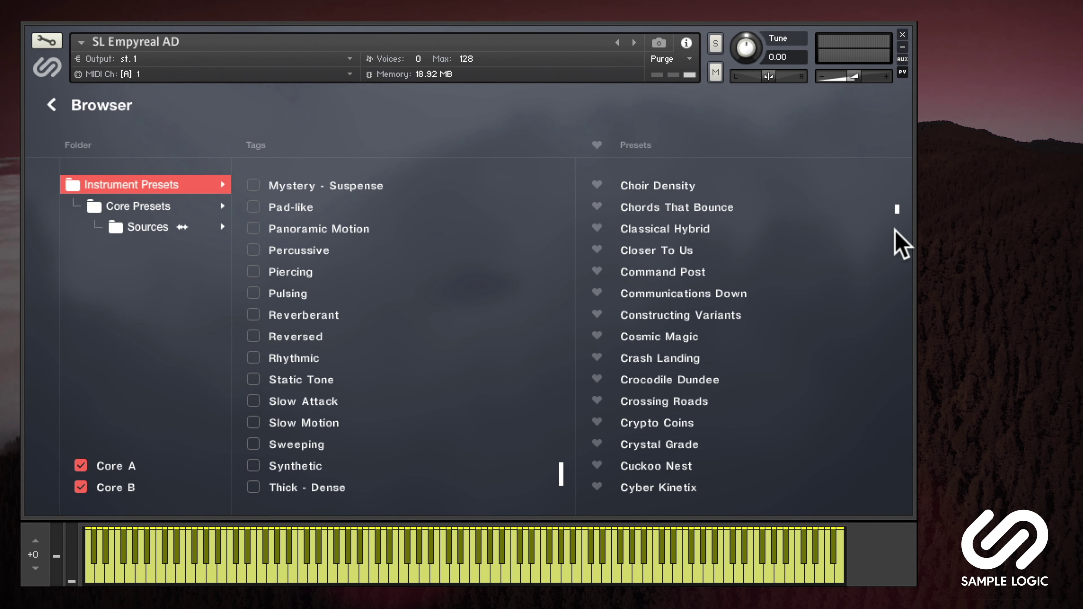
{"action": "left_click", "coordinate": [708, 379]}
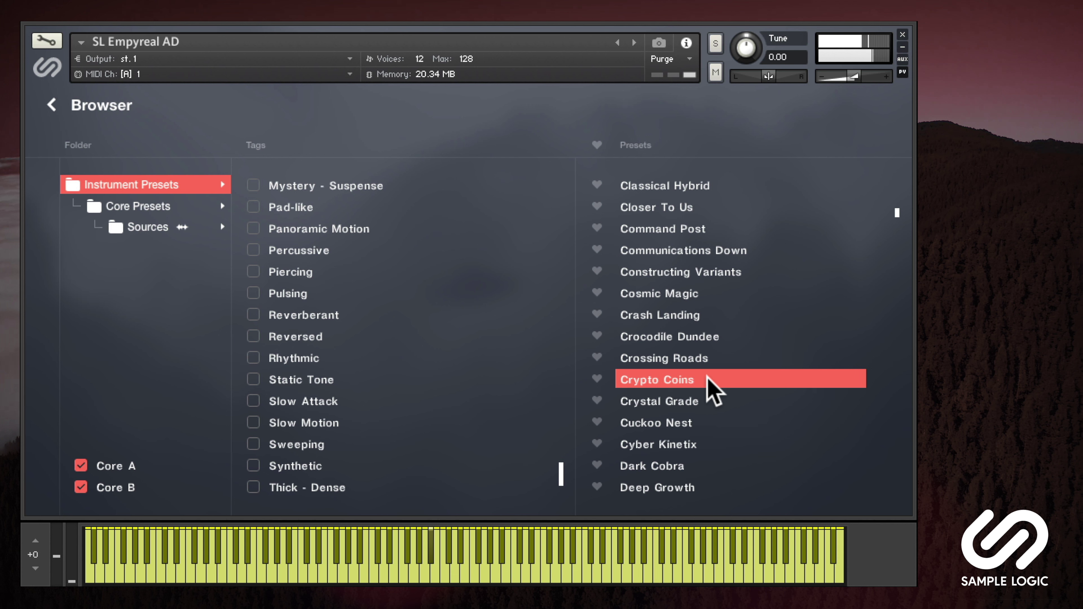
{"action": "double_click", "coordinate": [707, 399]}
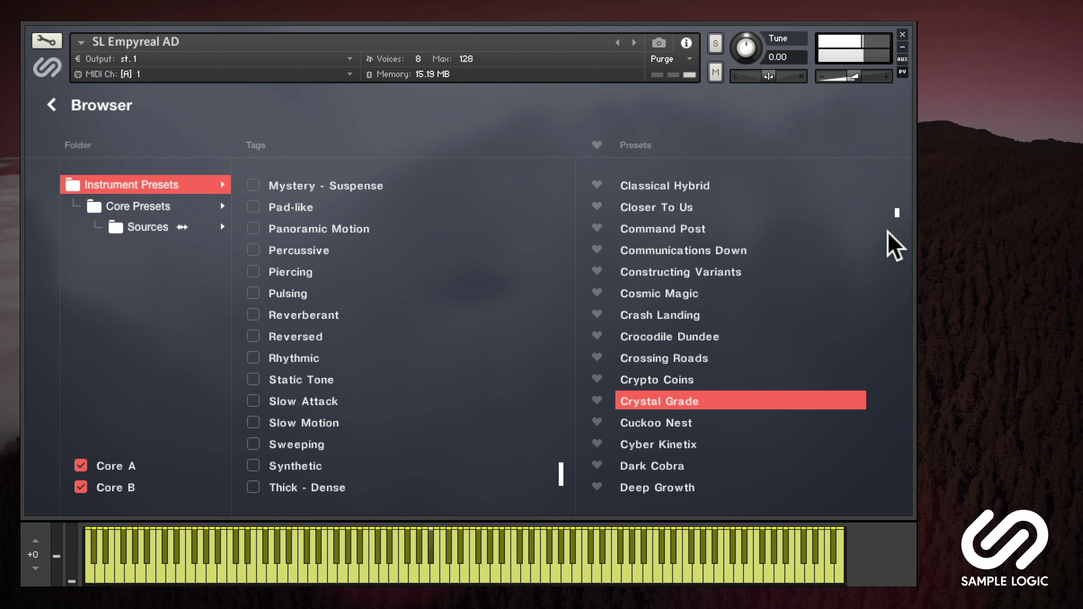
{"action": "scroll", "coordinate": [895, 216], "scroll_direction": "down", "scroll_amount": 2}
{"action": "scroll", "coordinate": [895, 220], "scroll_direction": "down", "scroll_amount": 1}
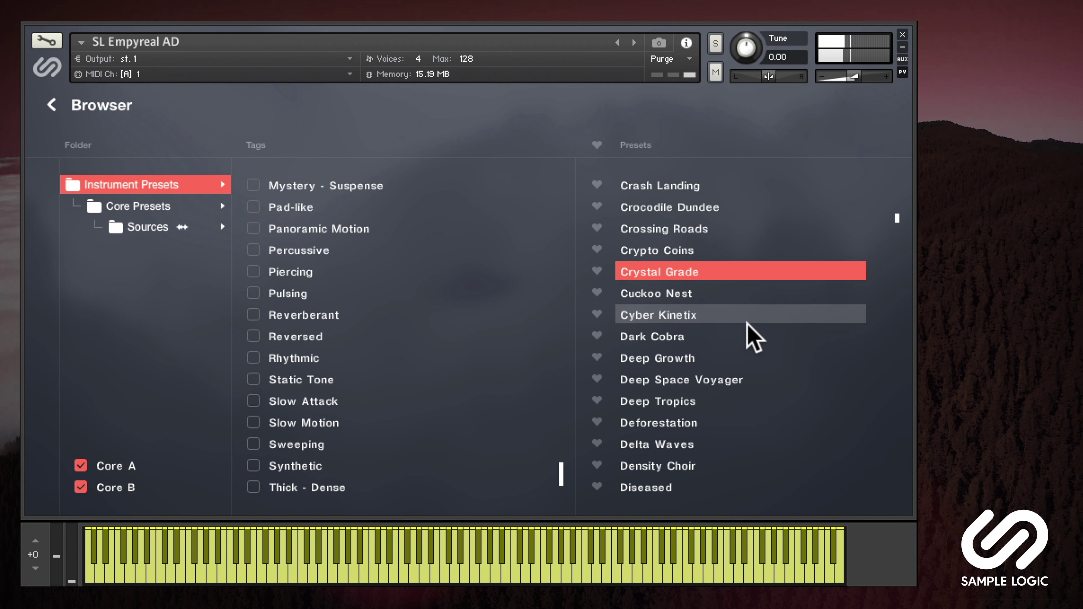
{"action": "double_click", "coordinate": [687, 399]}
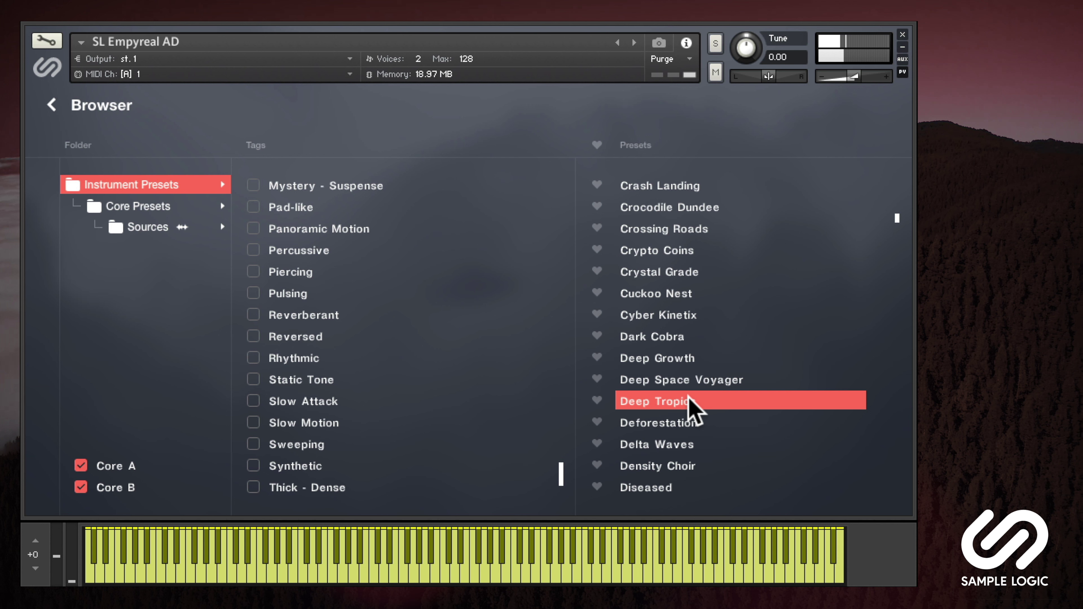
Step: View the Sources and Core Presets folders in the browser and return to Instrument Presets
{"action": "left_click", "coordinate": [140, 226]}
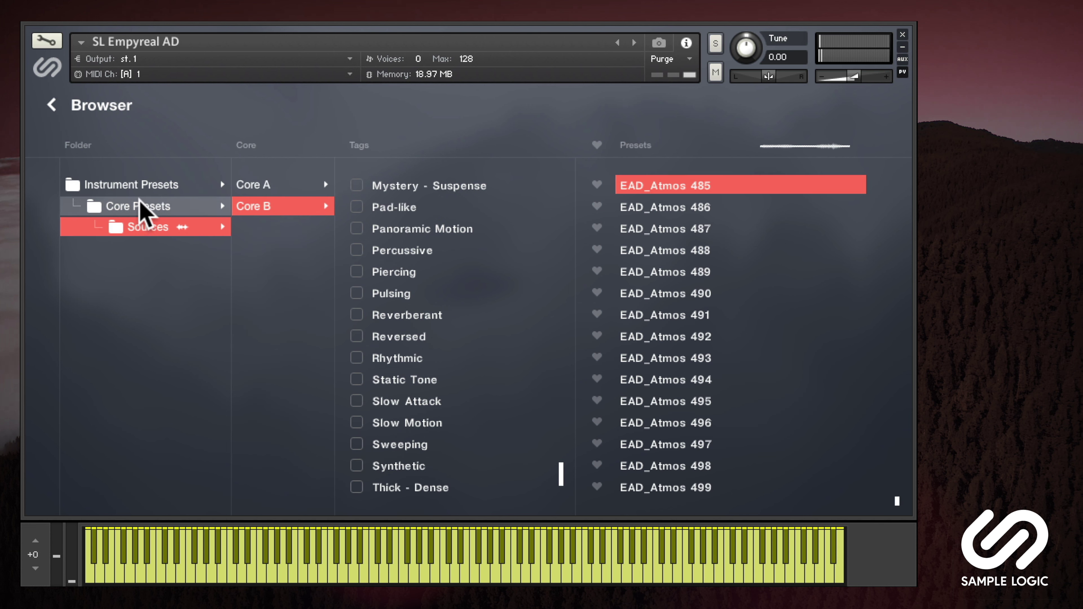
{"action": "left_click", "coordinate": [144, 207]}
{"action": "left_click", "coordinate": [145, 185]}
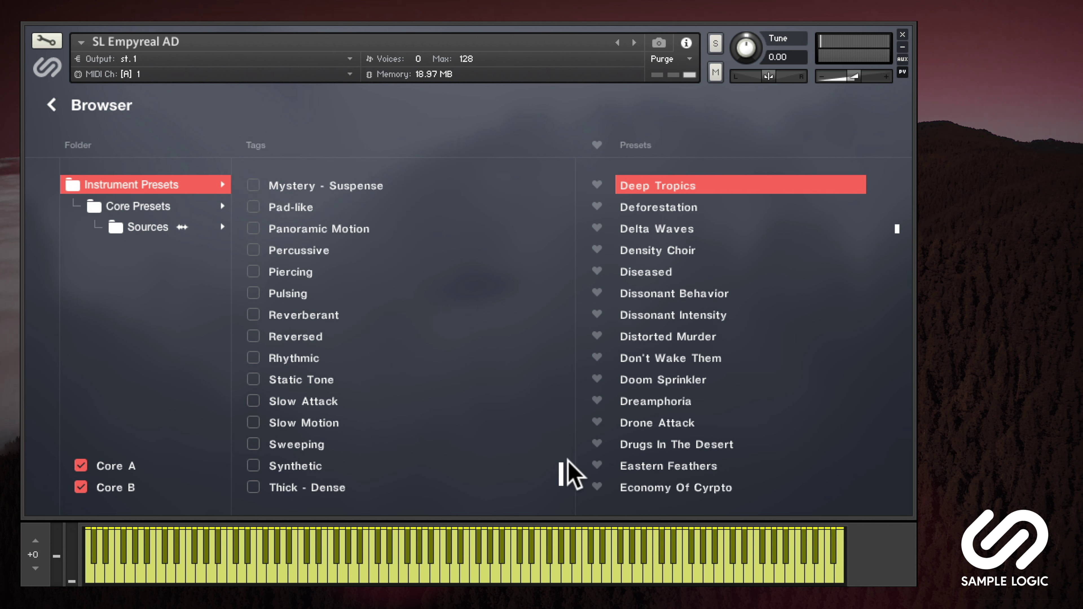
Step: Audition Avatarian Beach from the instrument presets filtered by the Bright tag, and clear the tag filter
{"action": "left_click_drag", "start_coordinate": [568, 471], "coordinate": [564, 172]}
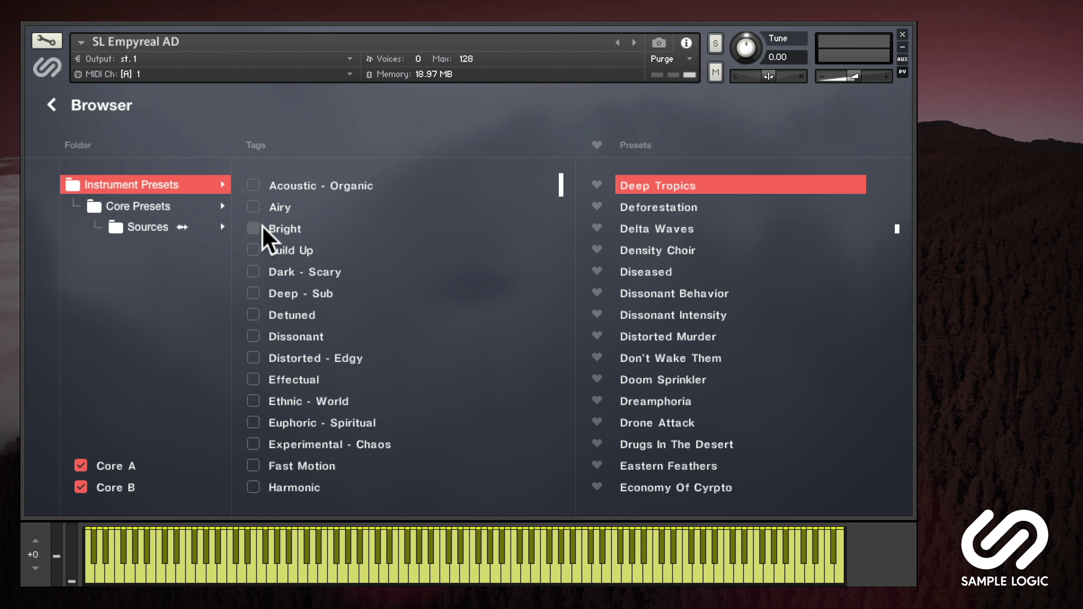
{"action": "left_click", "coordinate": [253, 229]}
{"action": "left_click", "coordinate": [649, 270]}
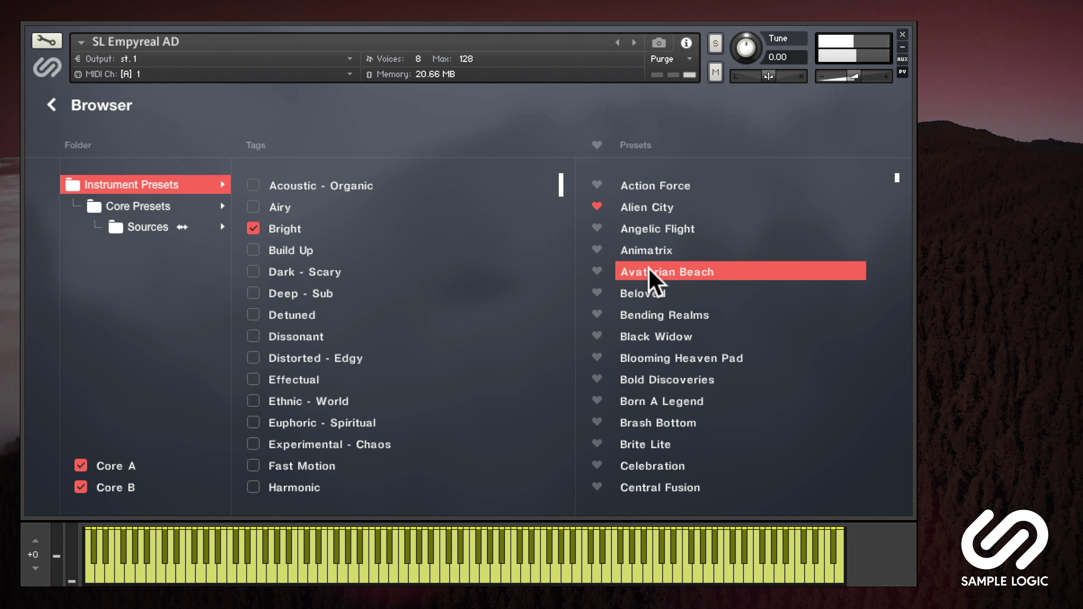
{"action": "left_click", "coordinate": [253, 228]}
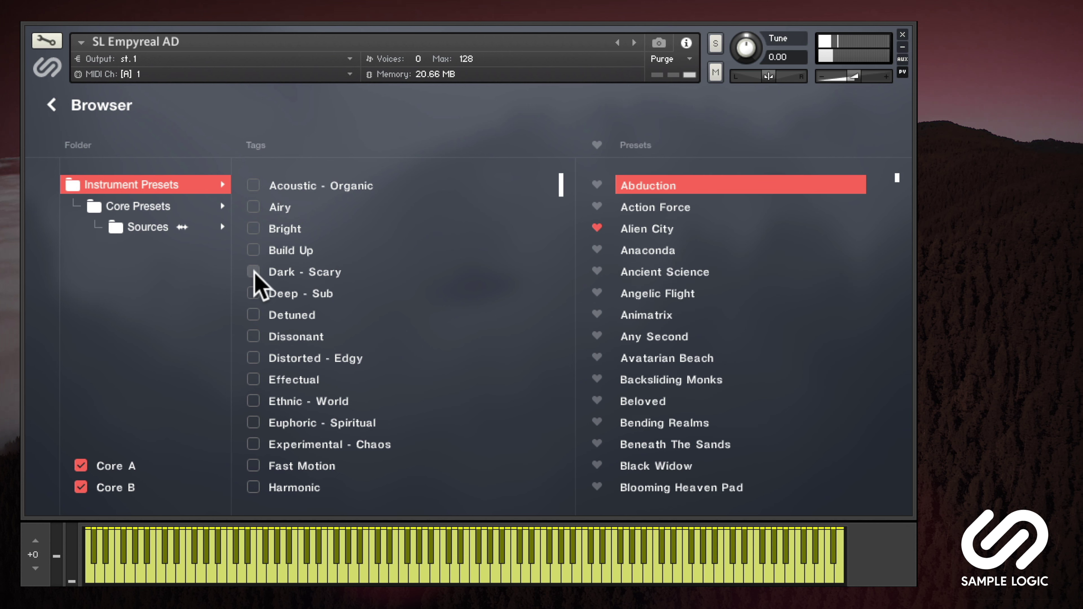
Step: Audition Crash Landing from the instrument presets filtered by the Dark - Scary tag, and clear the tag filter
{"action": "left_click", "coordinate": [253, 272]}
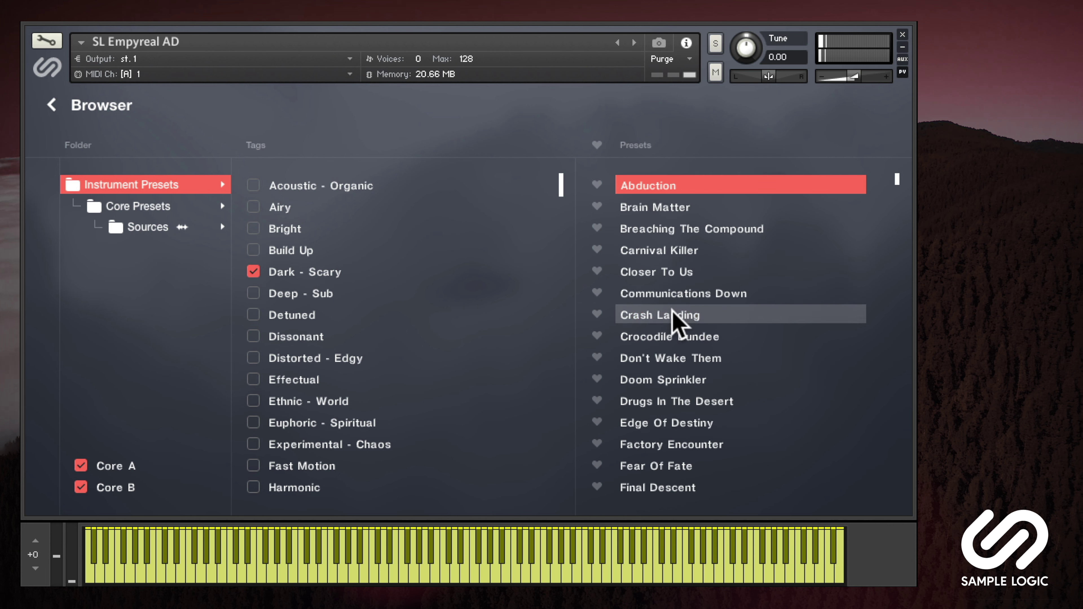
{"action": "left_click", "coordinate": [665, 315]}
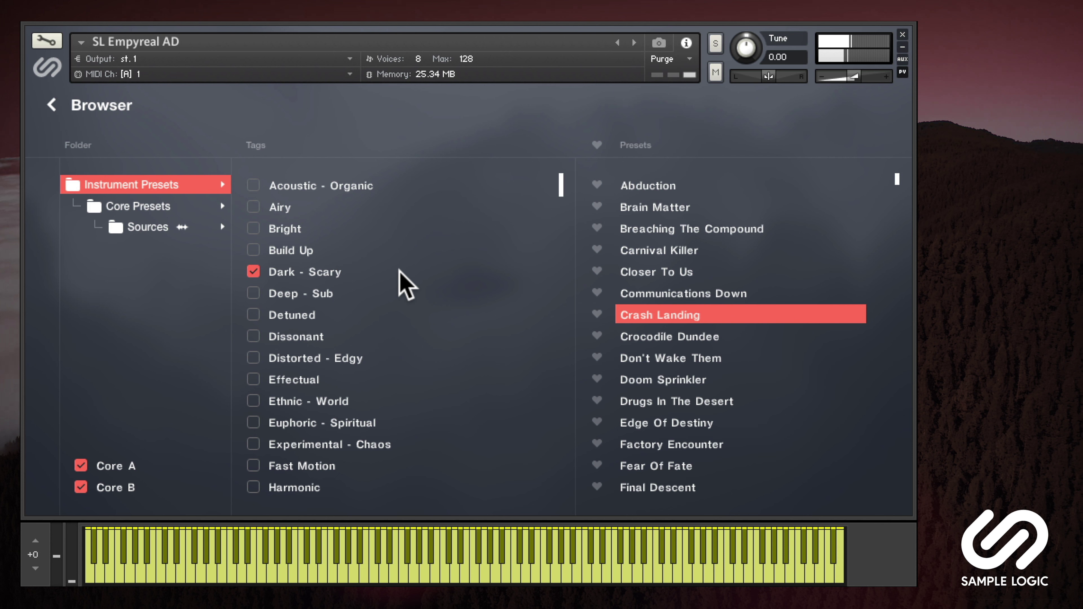
{"action": "left_click", "coordinate": [253, 272]}
Step: Audition In The Riches from the instrument presets filtered by the Percussive tag, and clear the tag filter
{"action": "left_click_drag", "start_coordinate": [561, 183], "coordinate": [562, 374]}
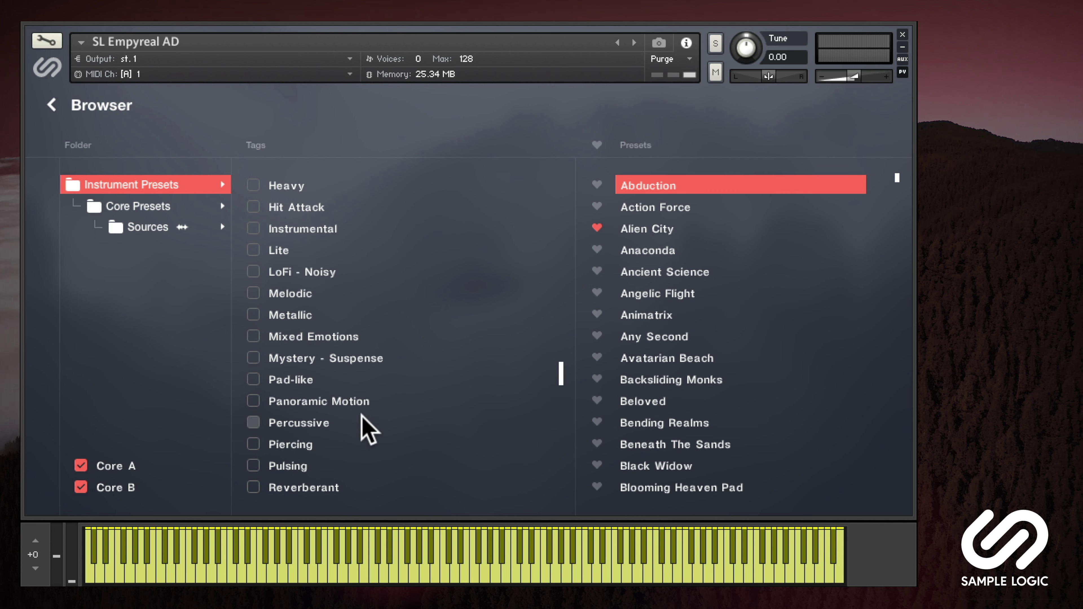
{"action": "left_click", "coordinate": [254, 423]}
{"action": "left_click", "coordinate": [657, 488]}
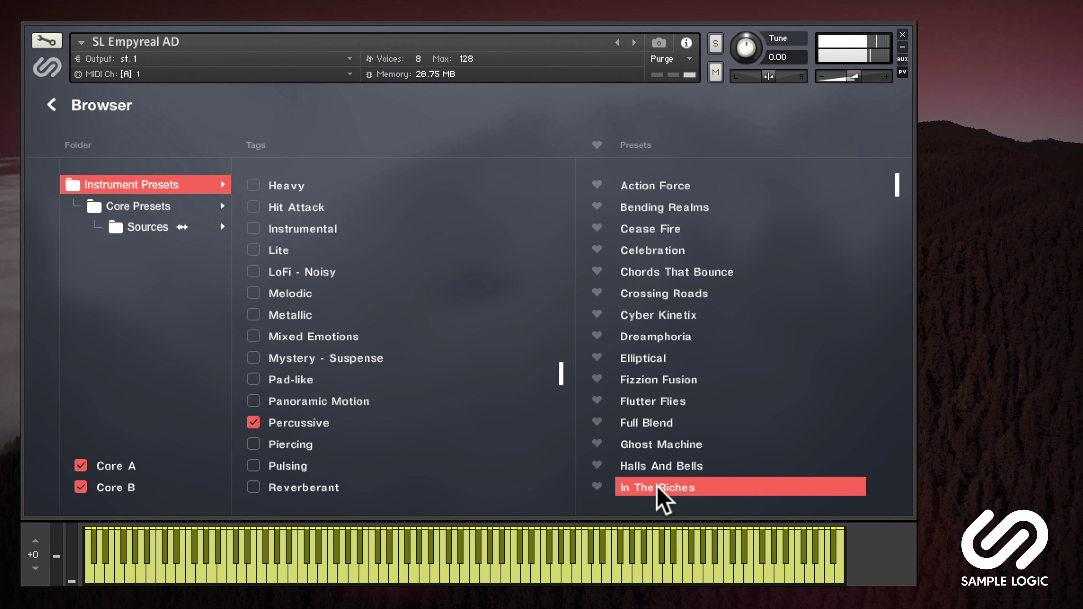
{"action": "left_click", "coordinate": [264, 422]}
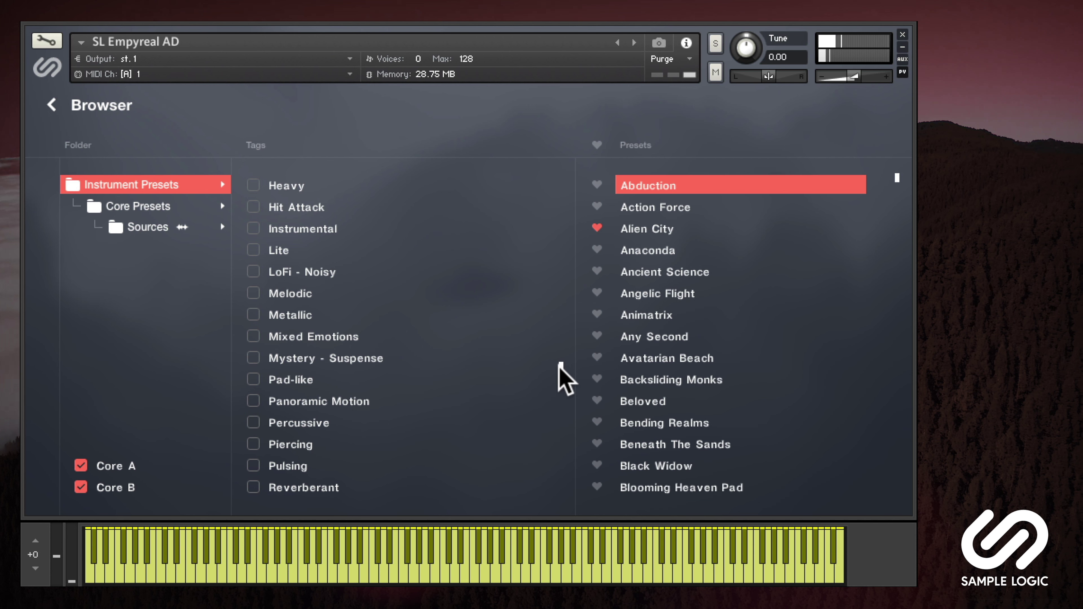
Step: Filter the instrument presets by the Synthetic tag and audition Born A Legend
{"action": "left_click_drag", "start_coordinate": [561, 377], "coordinate": [560, 476]}
{"action": "left_click", "coordinate": [254, 445]}
{"action": "left_click", "coordinate": [681, 315]}
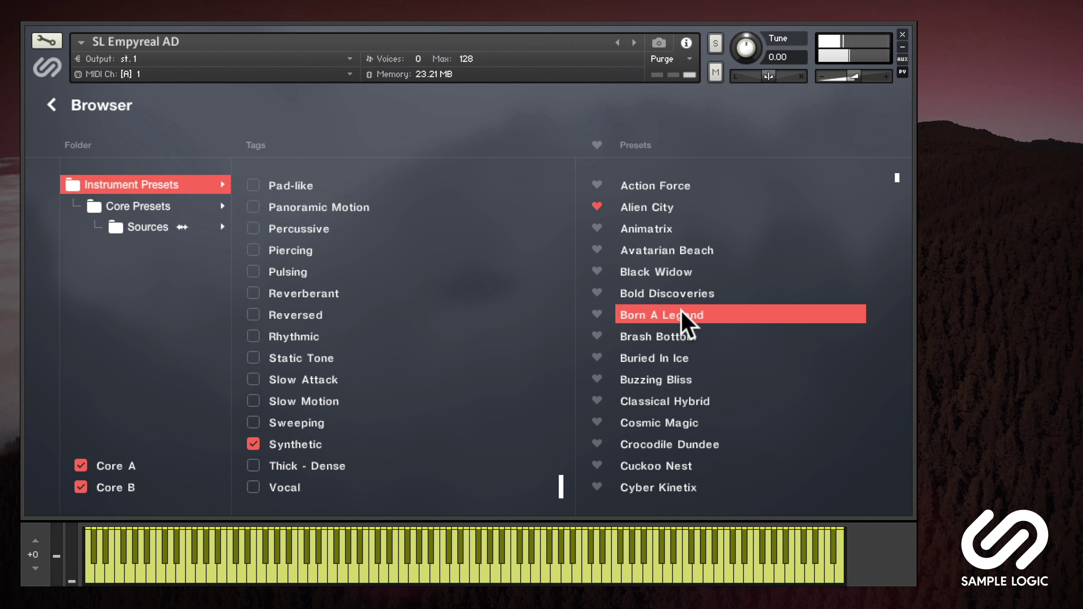
Step: Add the Pulsing and Panoramic Motion tags to the preset filter and audition Launching Soldiers
{"action": "left_click", "coordinate": [254, 271]}
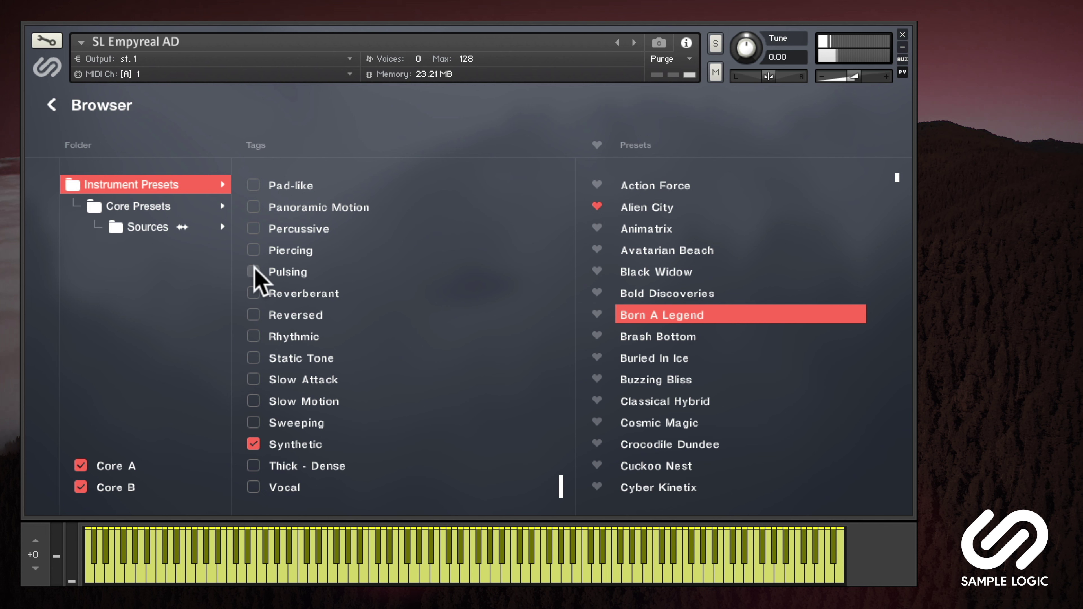
{"action": "left_click", "coordinate": [253, 208]}
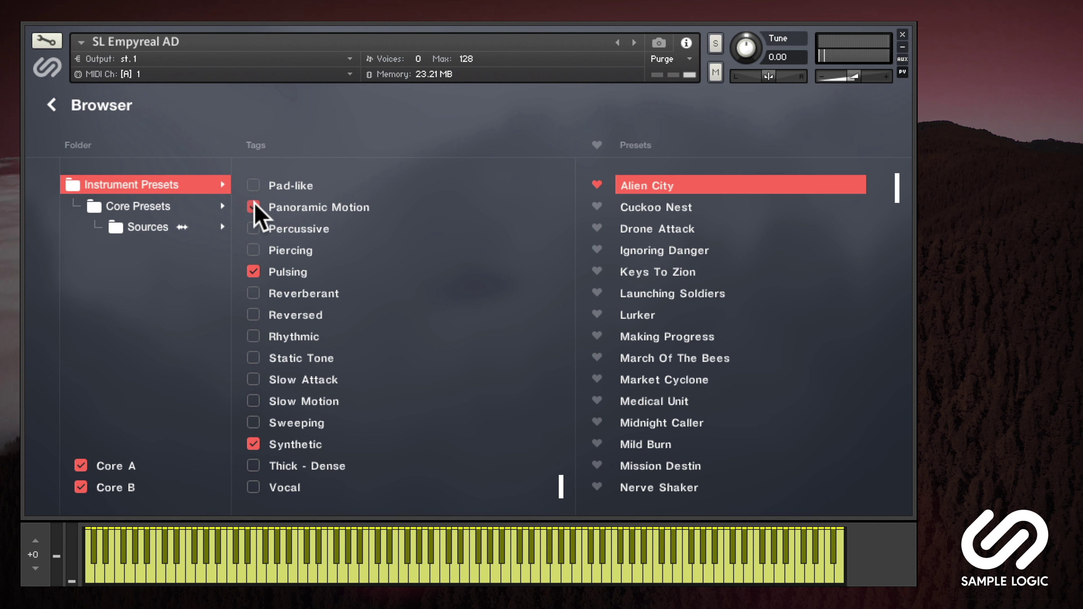
{"action": "left_click", "coordinate": [640, 294]}
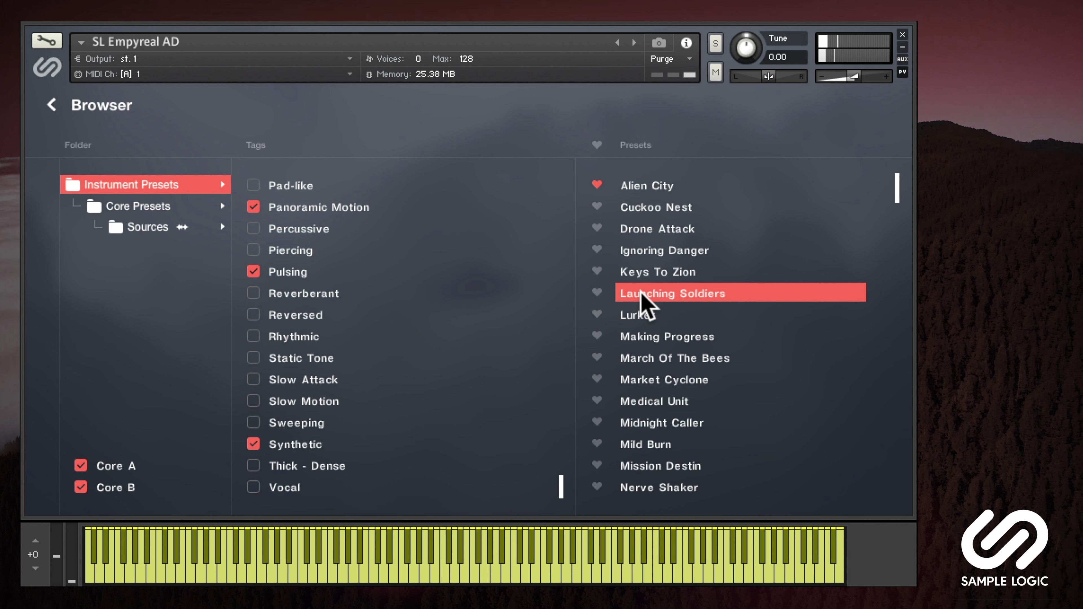
Step: Mark the presets Cuckoo Nest, Drone Attack, Ignoring Danger and Keys To Zion as favorites
{"action": "left_click", "coordinate": [597, 207]}
{"action": "left_click", "coordinate": [597, 229]}
{"action": "left_click", "coordinate": [597, 250]}
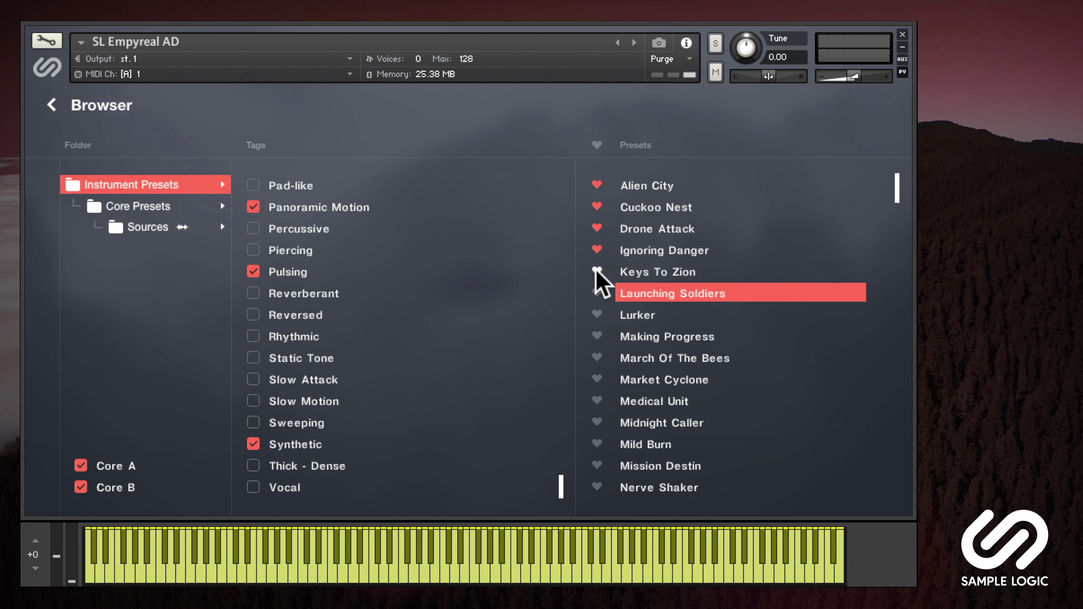
{"action": "left_click", "coordinate": [597, 271]}
Step: Clear the Synthetic, Pulsing and Panoramic Motion tag filters and show only the favorite presets
{"action": "left_click", "coordinate": [253, 444]}
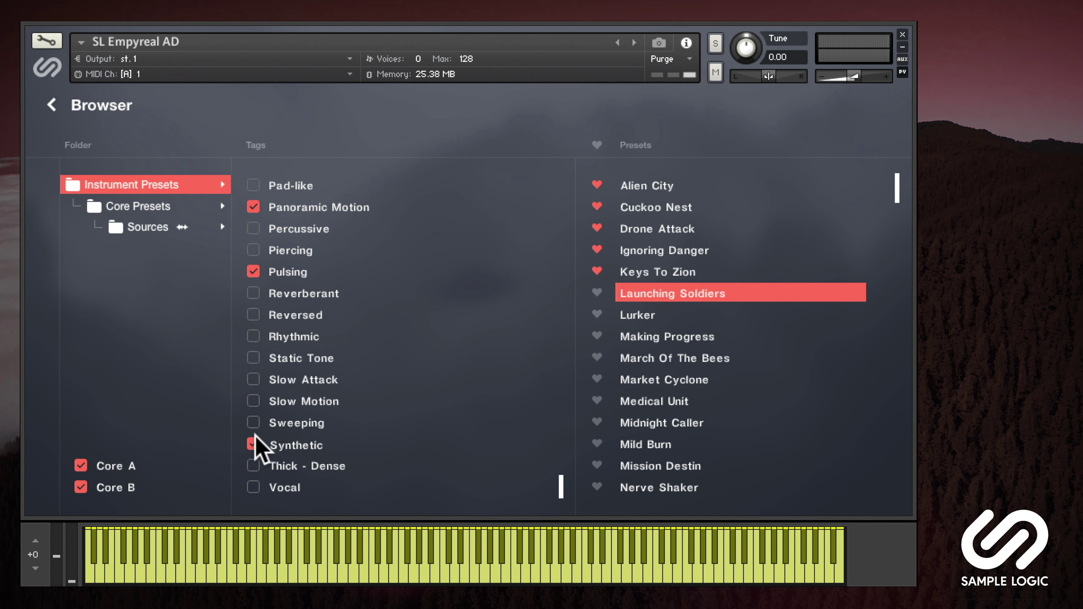
{"action": "left_click", "coordinate": [253, 272]}
{"action": "left_click", "coordinate": [253, 208]}
{"action": "left_click", "coordinate": [597, 145]}
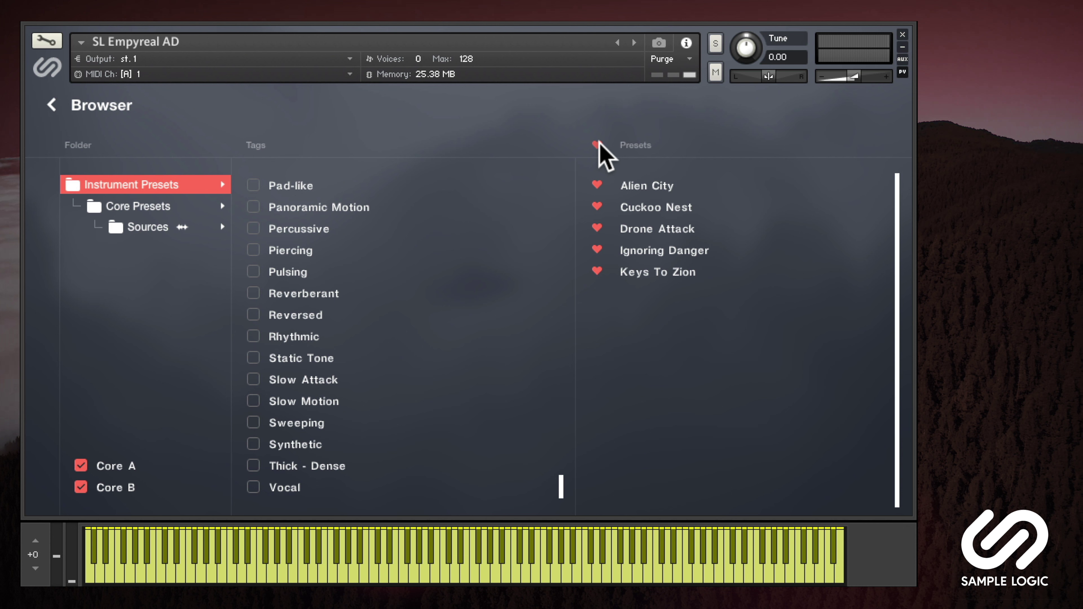
Step: Turn off the favorites filter to load the Anaconda preset, and change Core B's source to EAD_Atmos 170
{"action": "left_click", "coordinate": [599, 145]}
{"action": "left_click", "coordinate": [639, 250]}
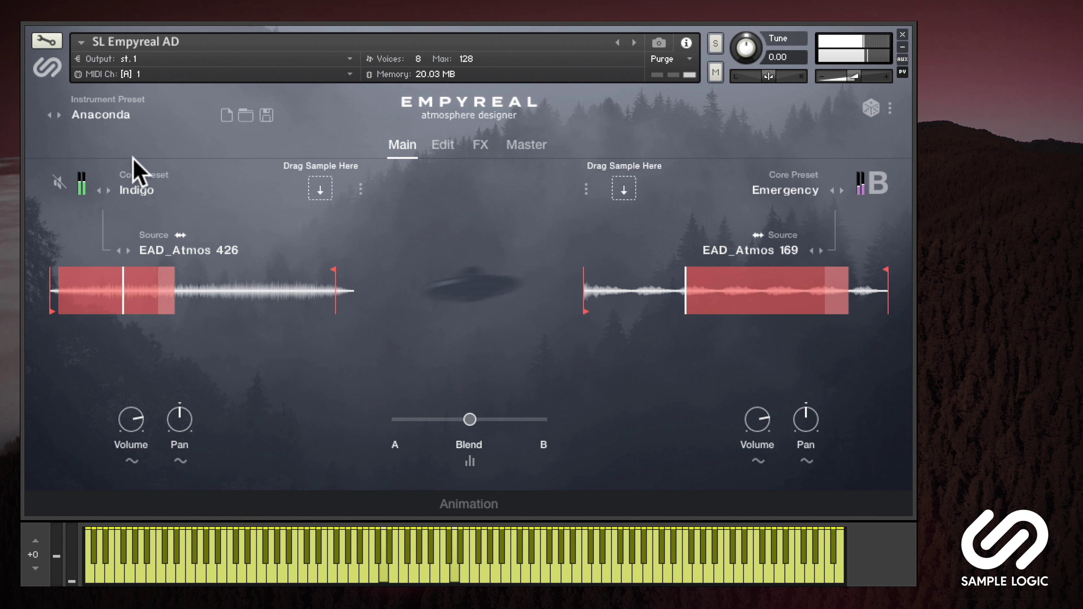
{"action": "mouse_move", "coordinate": [887, 188]}
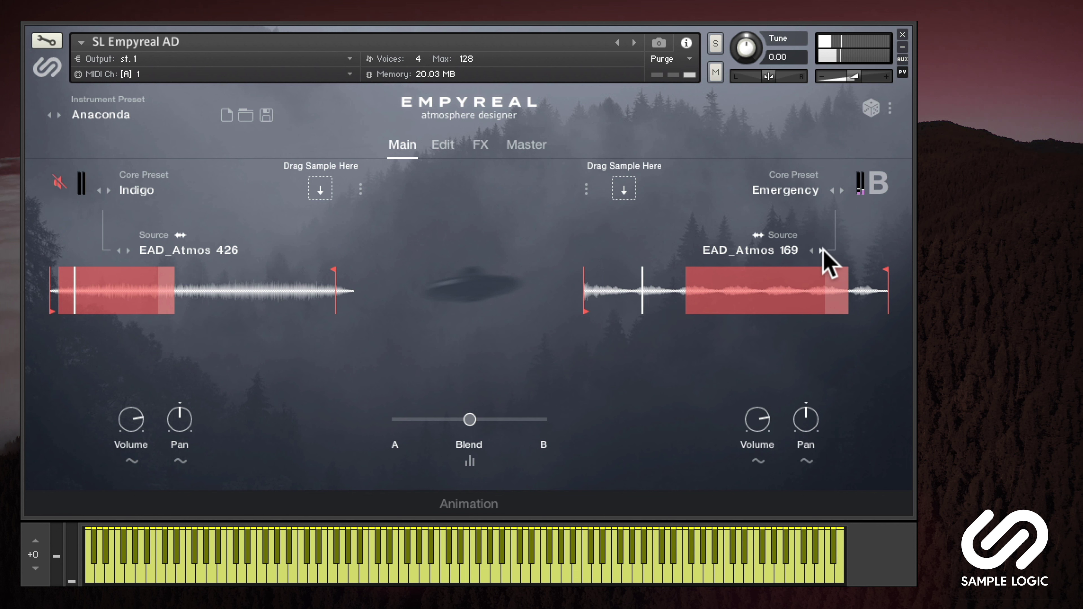
{"action": "left_click", "coordinate": [821, 251]}
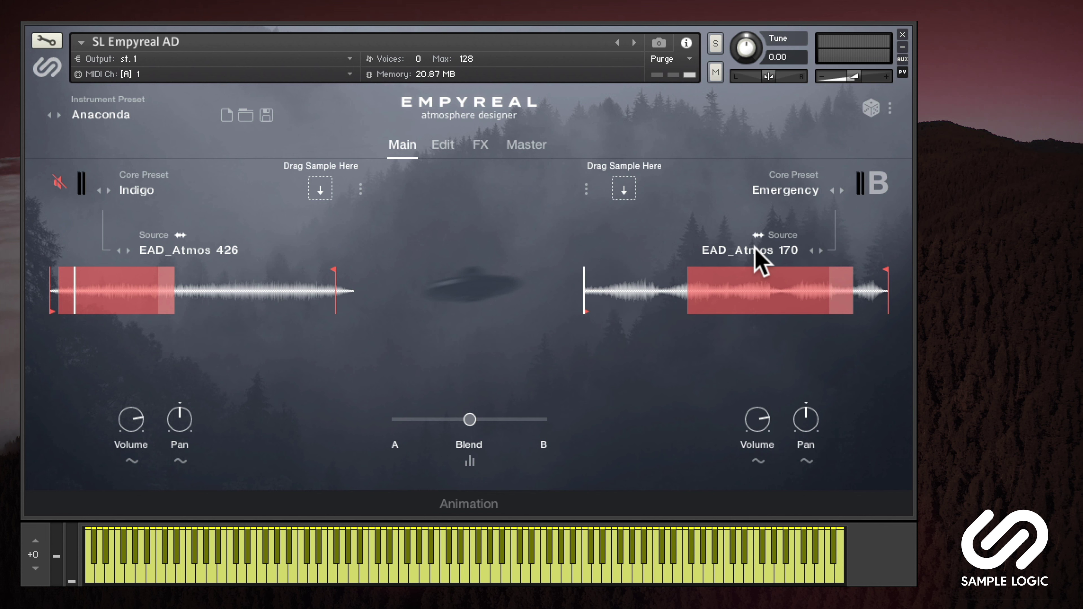
Step: Examine the waveform edit pages of Core B and Core A, and the FX page of Core B
{"action": "left_click", "coordinate": [443, 145]}
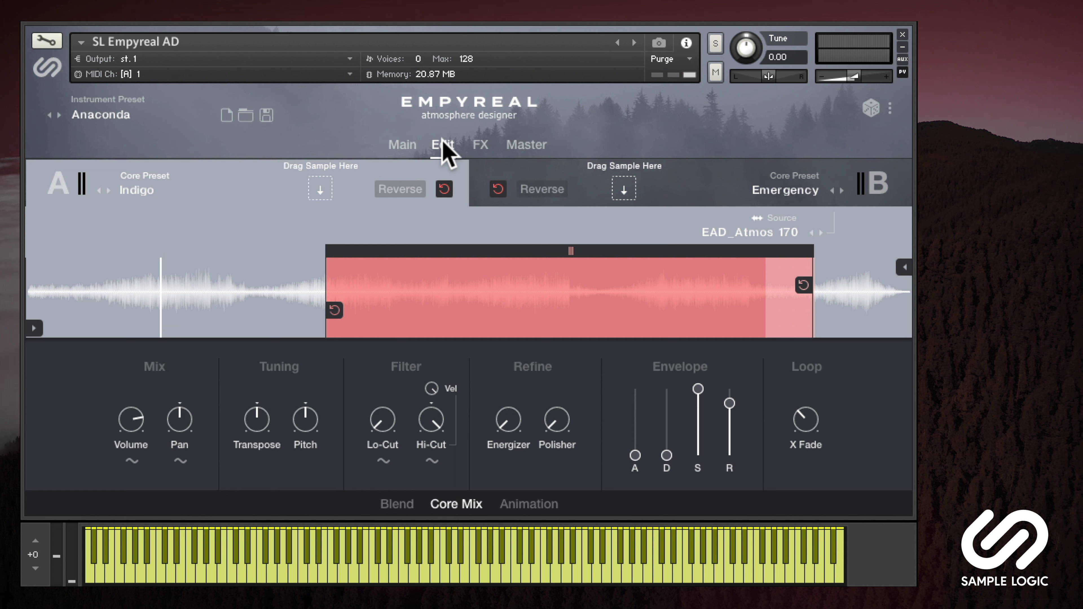
{"action": "left_click", "coordinate": [514, 174]}
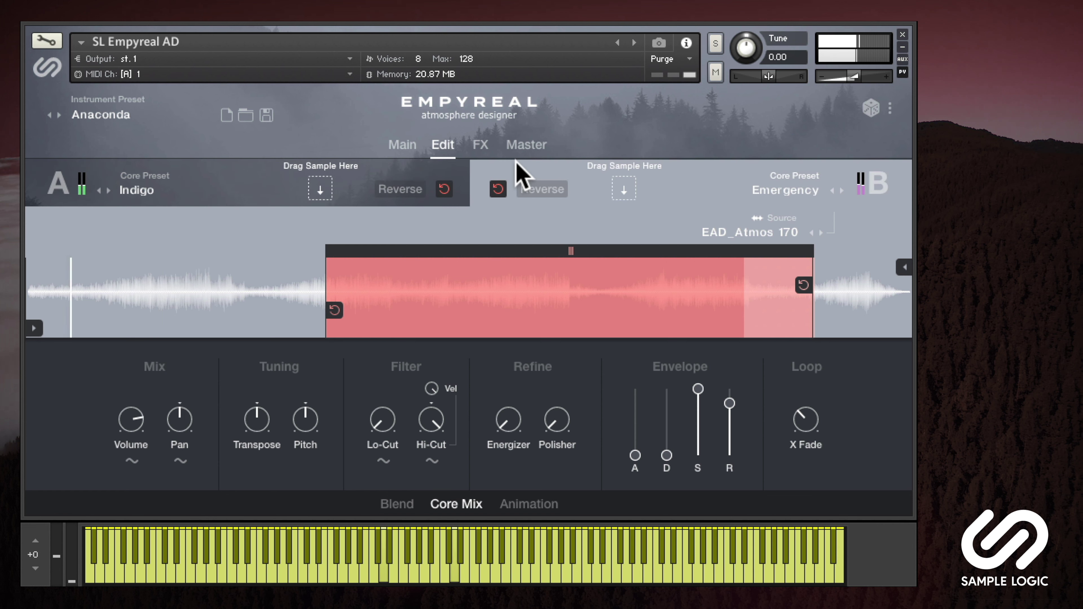
{"action": "left_click", "coordinate": [423, 170]}
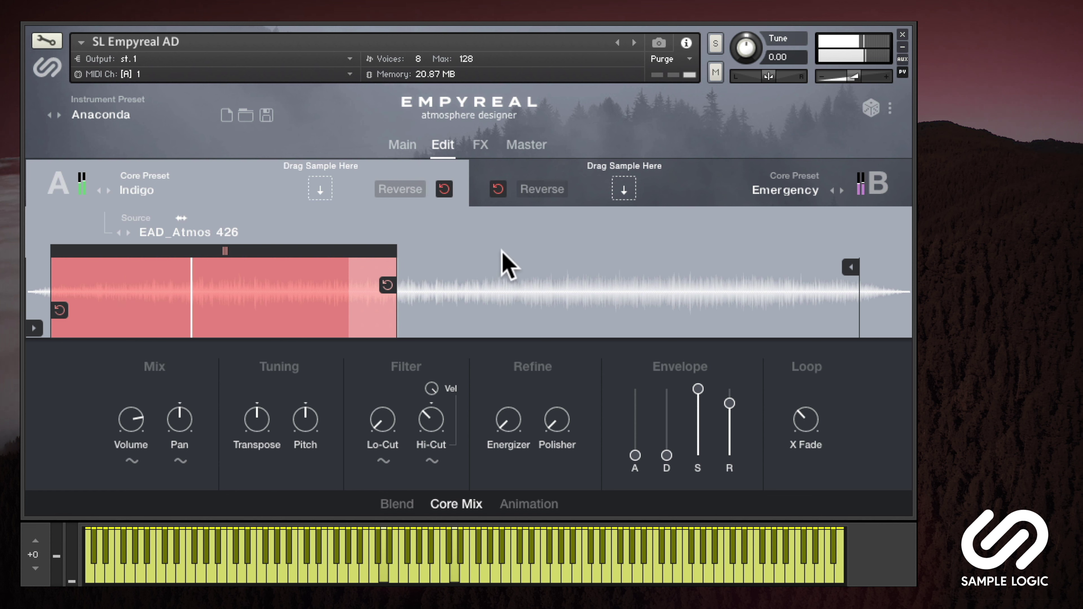
{"action": "left_click", "coordinate": [484, 147]}
{"action": "left_click", "coordinate": [525, 177]}
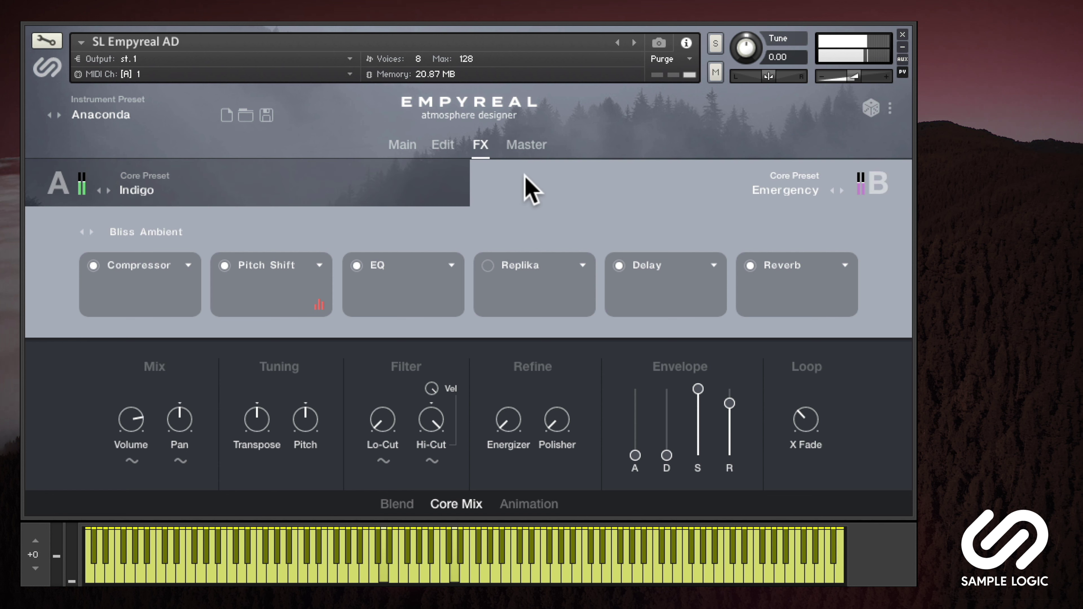
Step: Open Core B's Pitch Shift effect and display the step sequencer that animates its pitch
{"action": "left_click", "coordinate": [317, 306]}
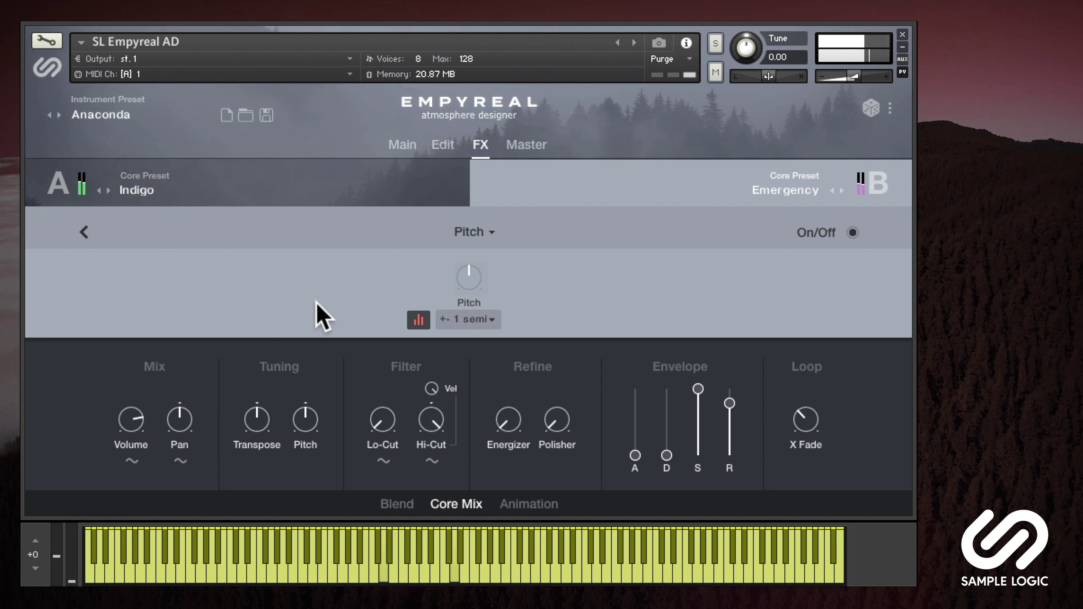
{"action": "left_click", "coordinate": [417, 320]}
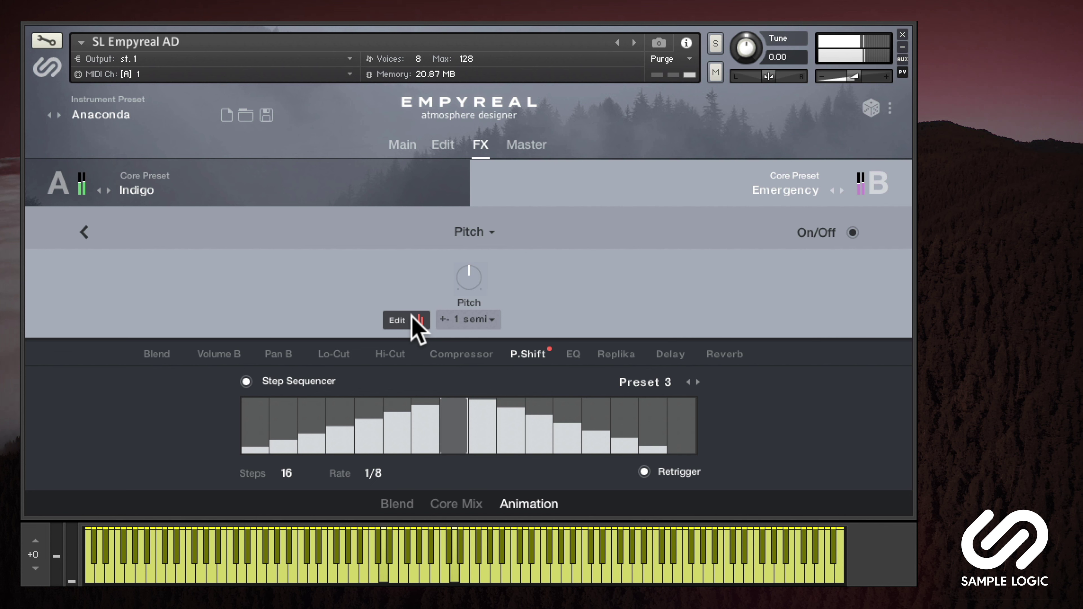
Step: Examine the effects available for the third slot on the Master page and the Pan A, Blend, Volume B and Pan B animation settings
{"action": "left_click", "coordinate": [526, 147]}
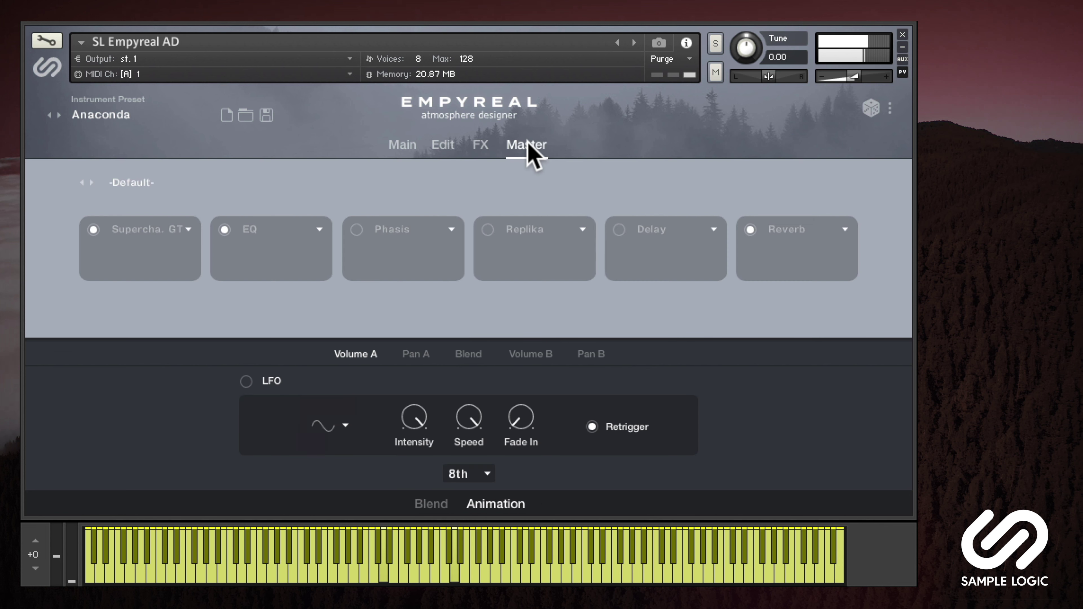
{"action": "left_click", "coordinate": [411, 240]}
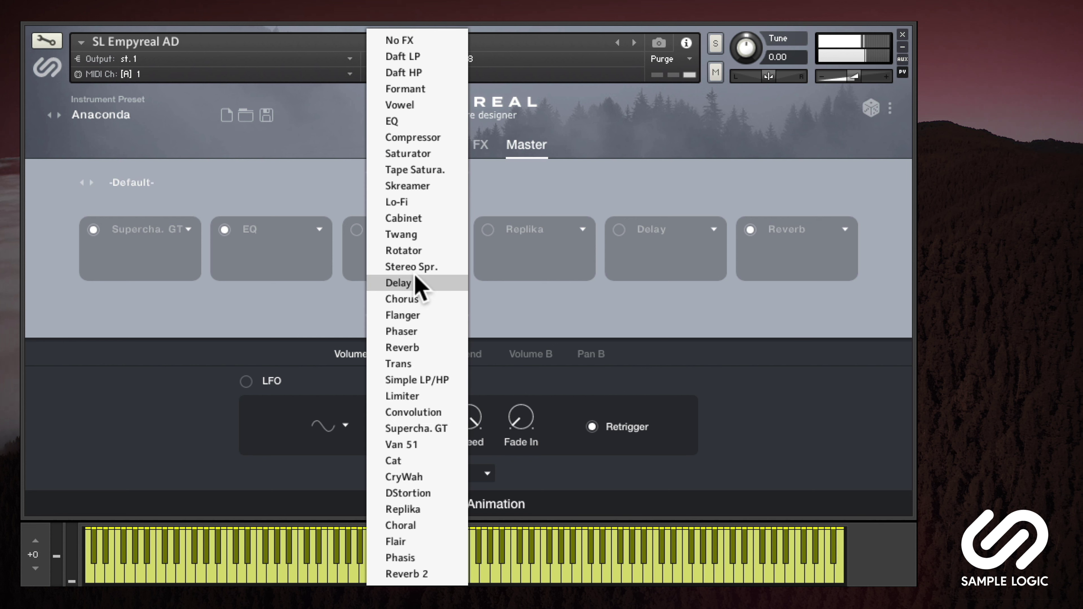
{"action": "left_click", "coordinate": [325, 302]}
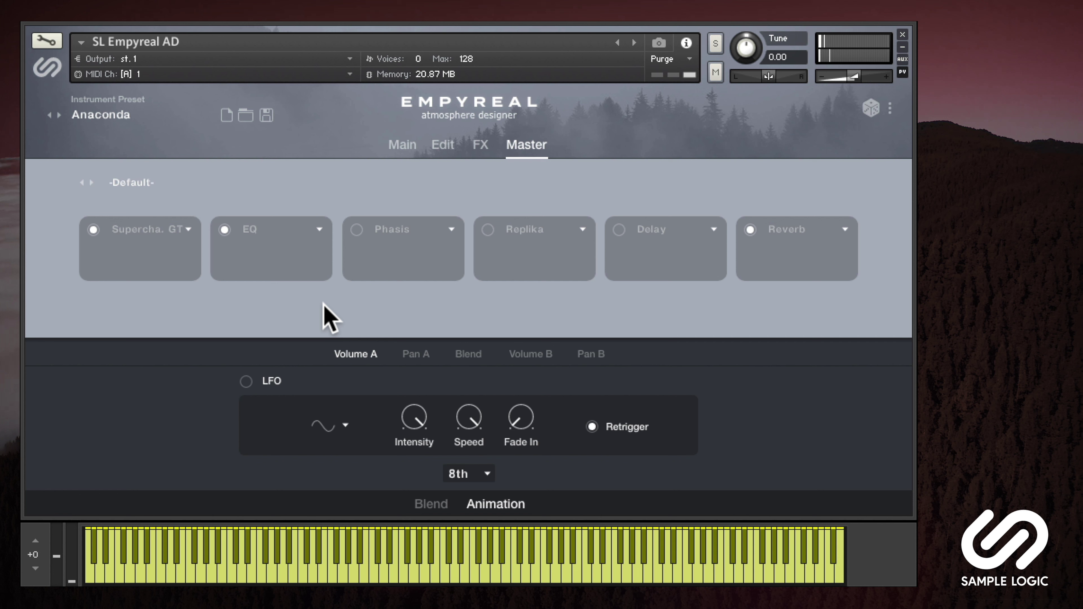
{"action": "left_click", "coordinate": [415, 353]}
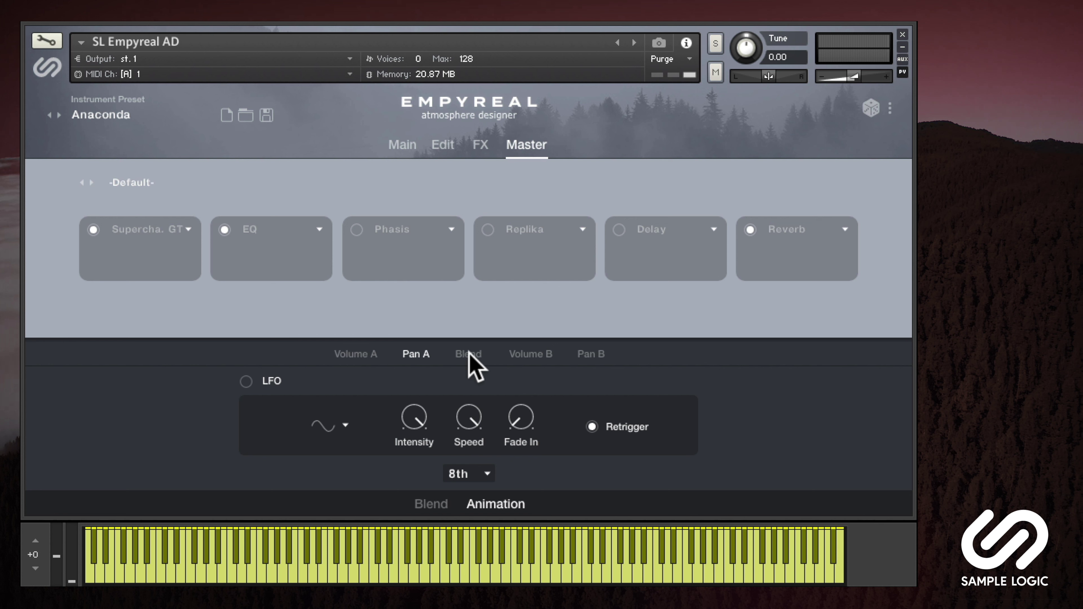
{"action": "left_click", "coordinate": [468, 354]}
{"action": "left_click", "coordinate": [531, 354]}
{"action": "left_click", "coordinate": [590, 354]}
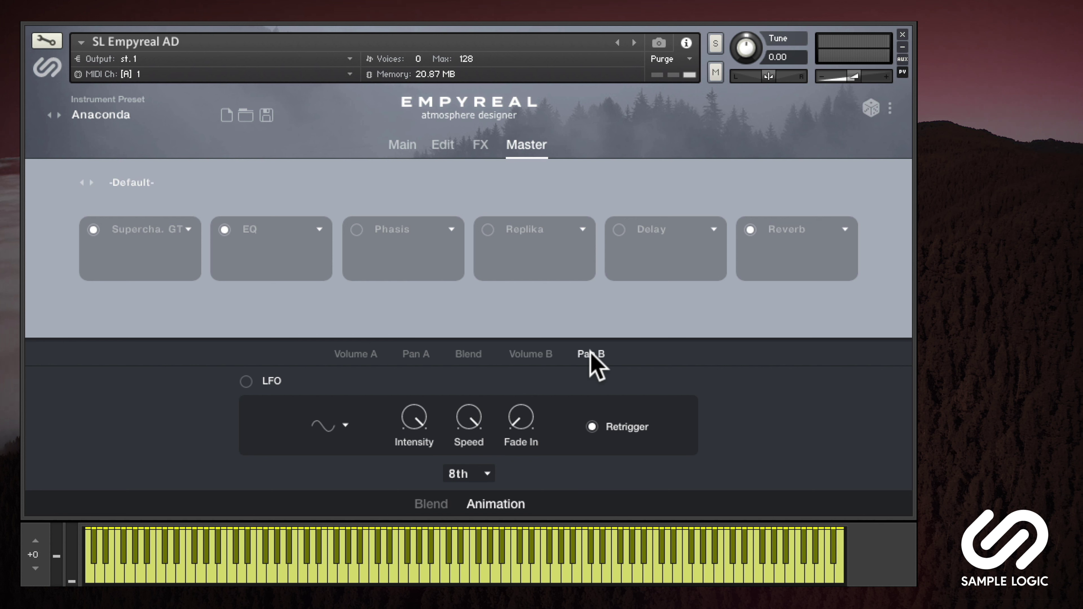
Step: Examine the Loop Start, Loop End, Loop Position and Reverse animation settings of Core B on the Edit page
{"action": "left_click", "coordinate": [442, 145]}
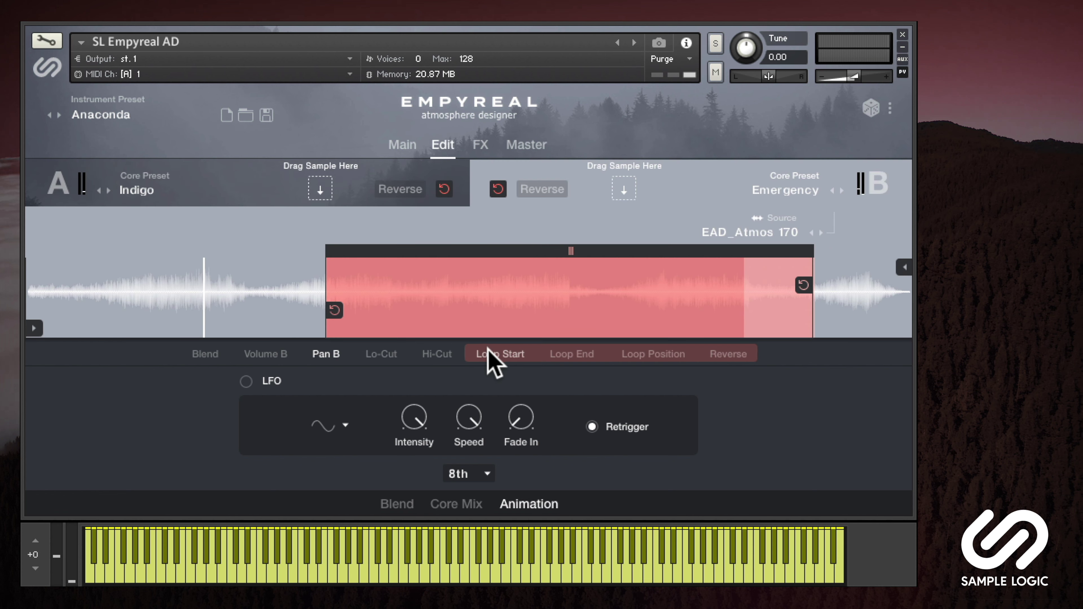
{"action": "left_click", "coordinate": [514, 354]}
{"action": "left_click", "coordinate": [574, 354]}
{"action": "left_click", "coordinate": [675, 355]}
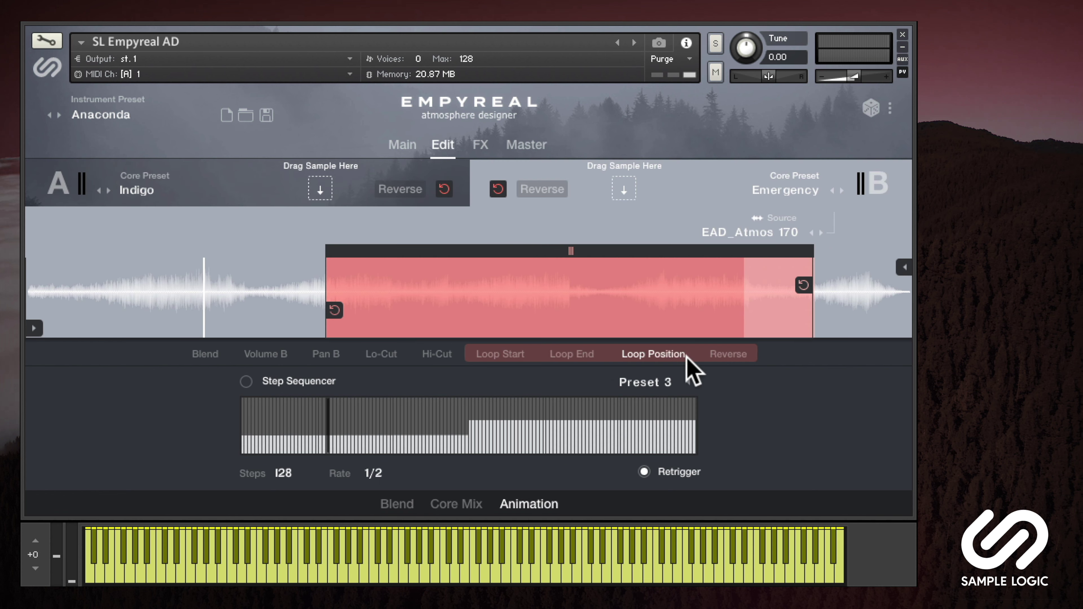
{"action": "left_click", "coordinate": [727, 355]}
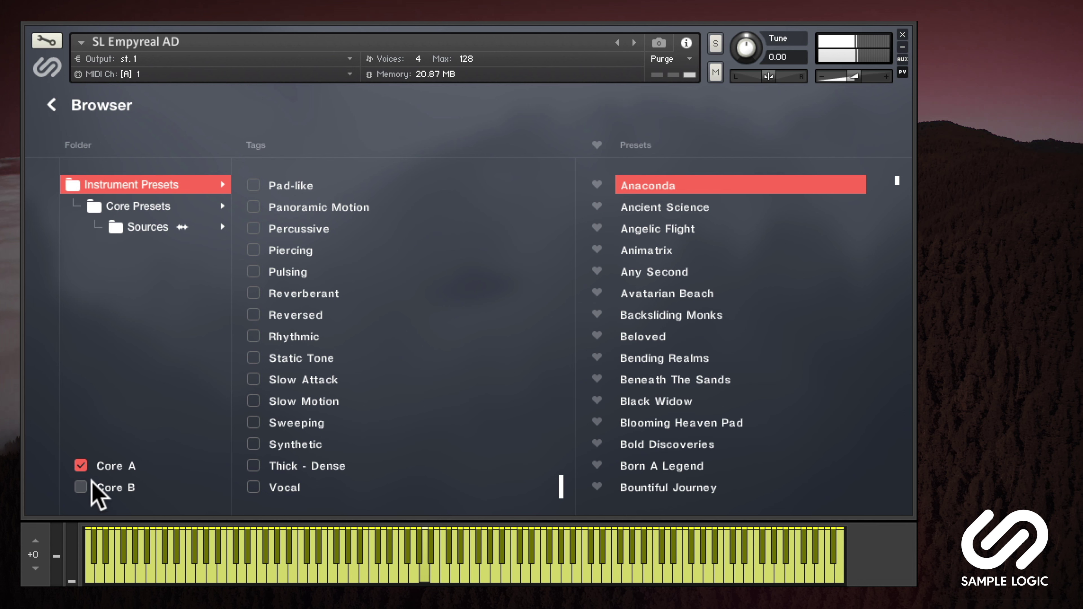
Step: Load only Core A from Avatarian Beach and only Core B from Blooming Heaven Pad, and re-enable loading for both cores
{"action": "left_click", "coordinate": [659, 297]}
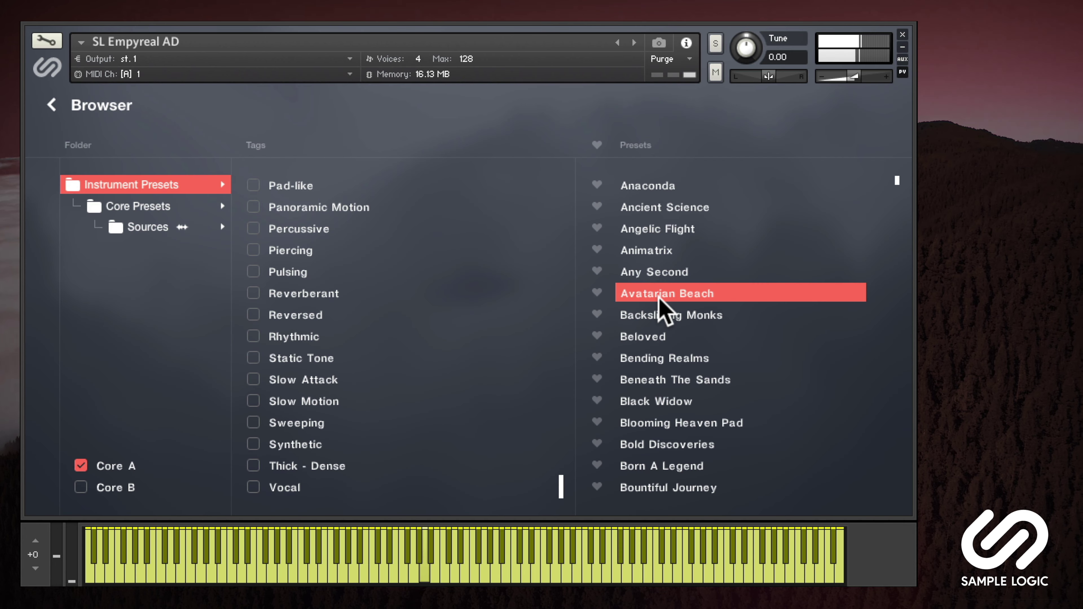
{"action": "left_click", "coordinate": [81, 466]}
{"action": "left_click", "coordinate": [81, 487]}
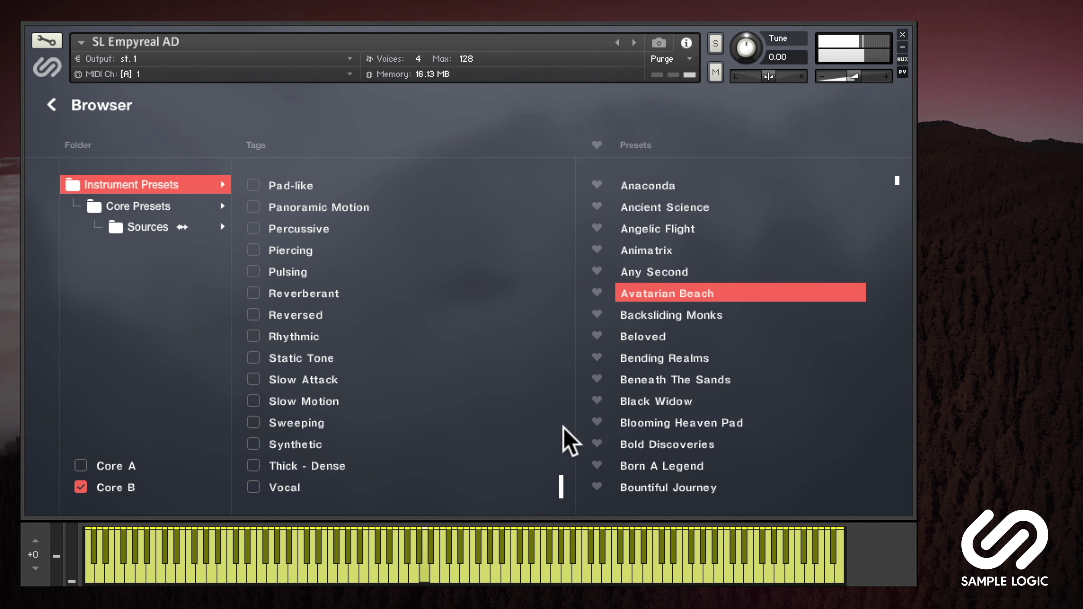
{"action": "left_click", "coordinate": [668, 421]}
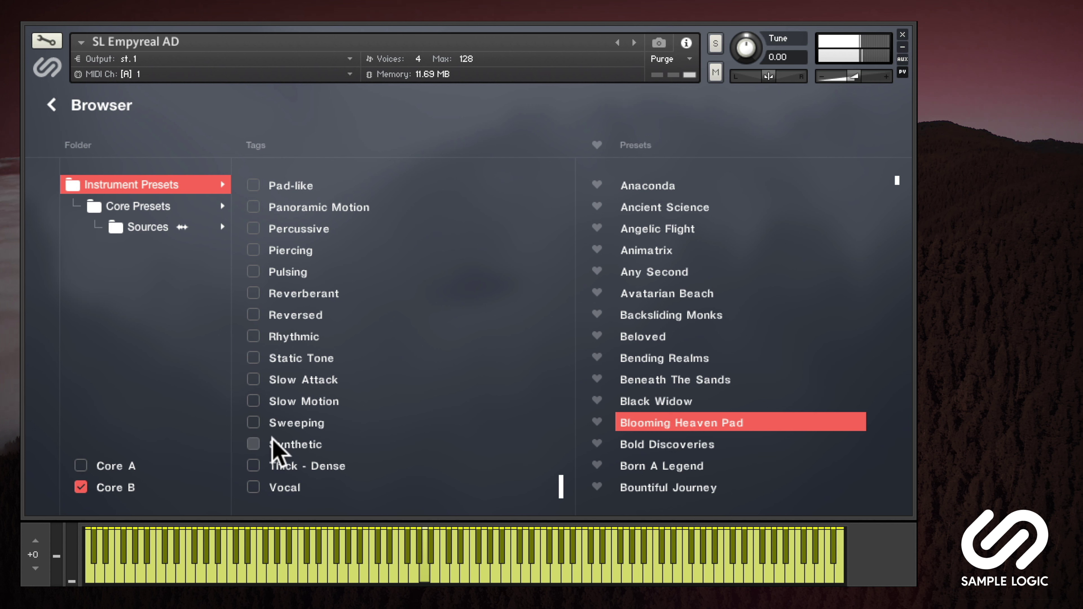
{"action": "left_click", "coordinate": [81, 466]}
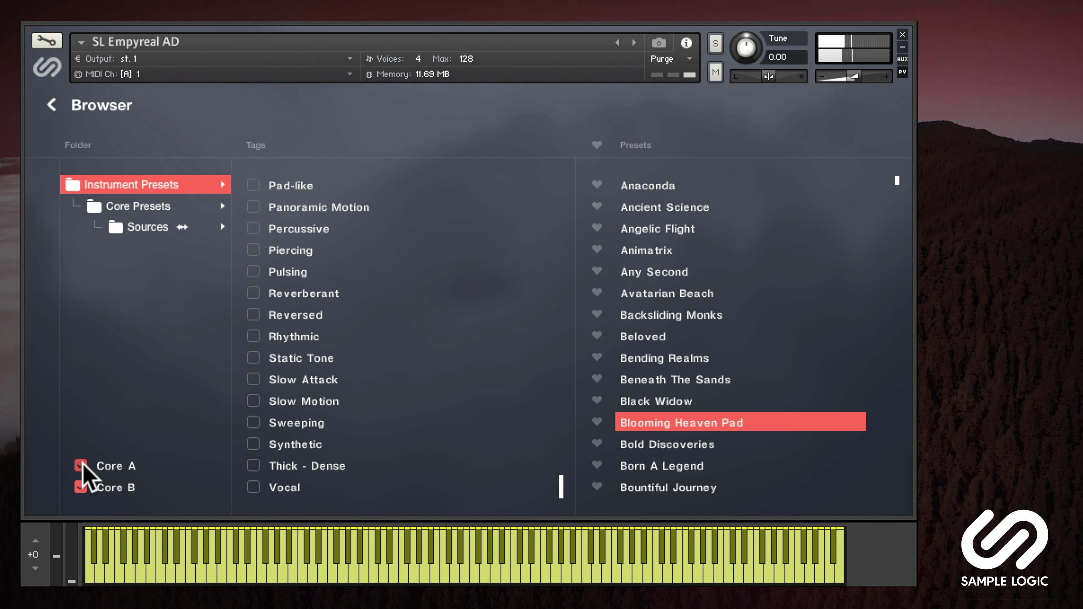
Step: View the core presets for Core B together with their Sources and Parameters loading options
{"action": "left_click", "coordinate": [132, 205]}
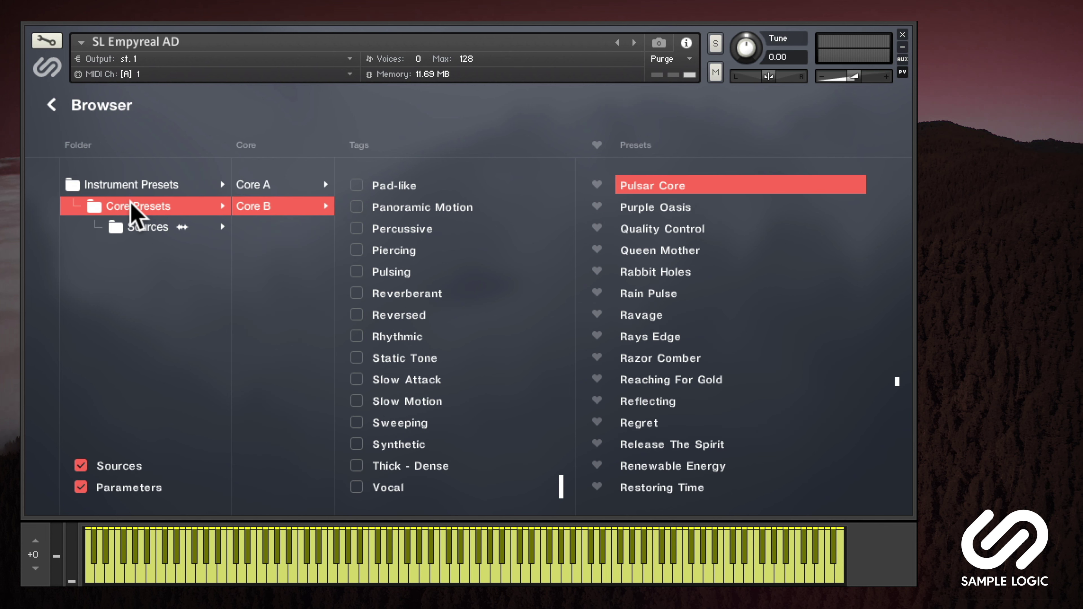
{"action": "left_click", "coordinate": [275, 207]}
{"action": "left_click", "coordinate": [275, 207]}
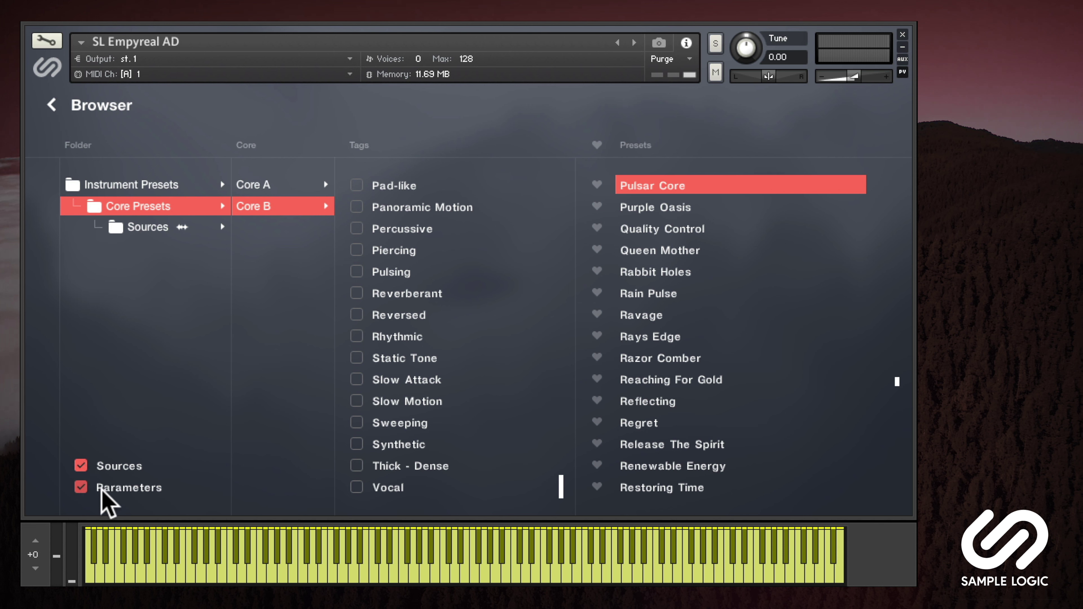
Step: Load the Backsliding Monks instrument preset with both cores and close the browser
{"action": "left_click", "coordinate": [167, 184]}
{"action": "scroll", "coordinate": [895, 194], "scroll_direction": "up", "scroll_amount": 3}
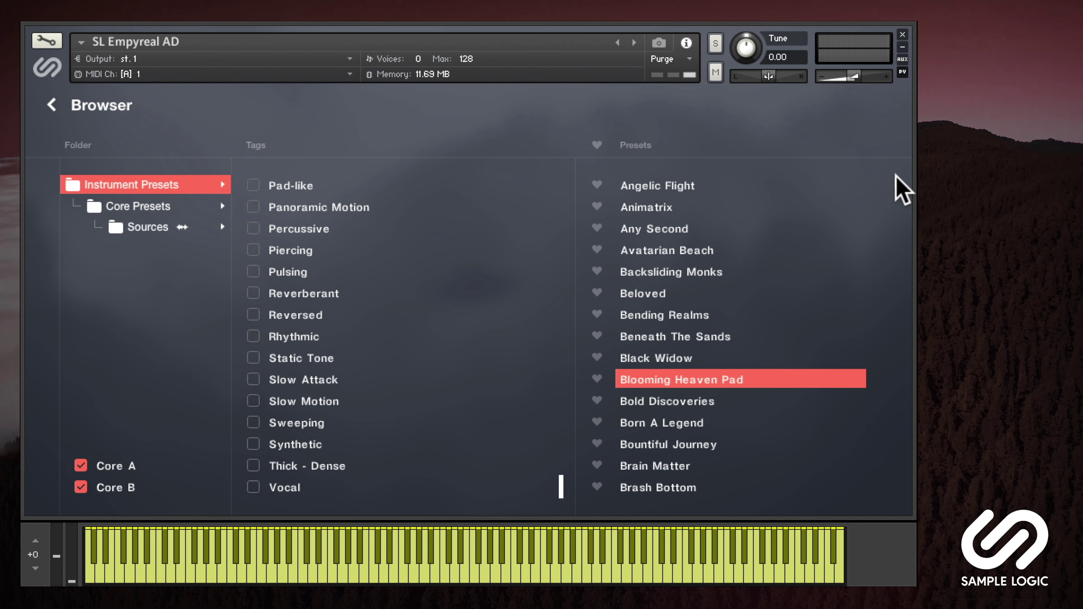
{"action": "double_click", "coordinate": [699, 276]}
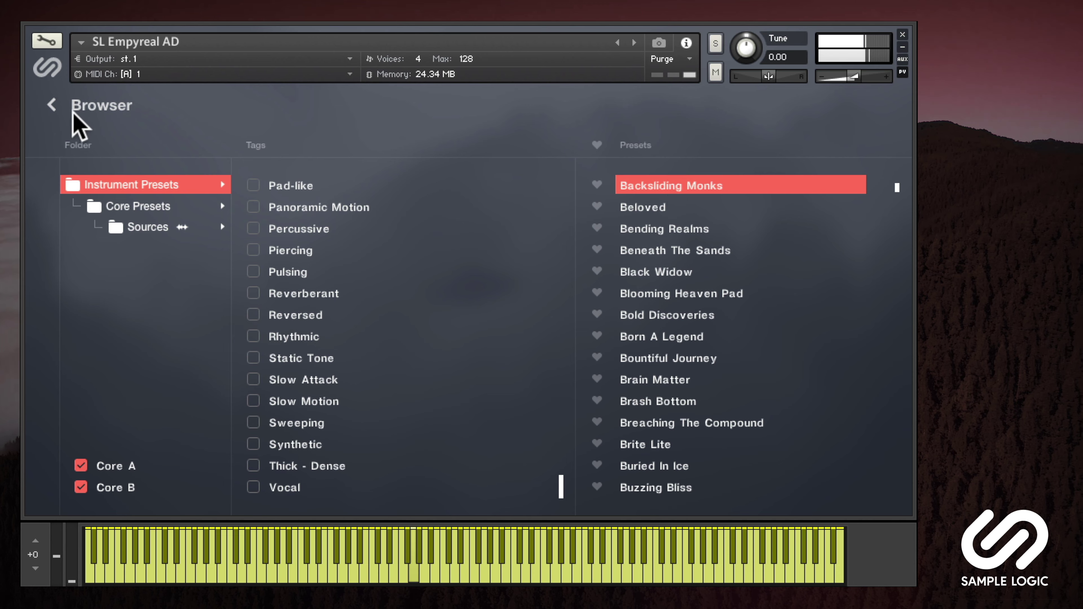
{"action": "left_click", "coordinate": [64, 107]}
Step: Shift the blend almost fully toward Core A and display the step sequencer of its Pitch Shift effect
{"action": "left_click", "coordinate": [401, 505]}
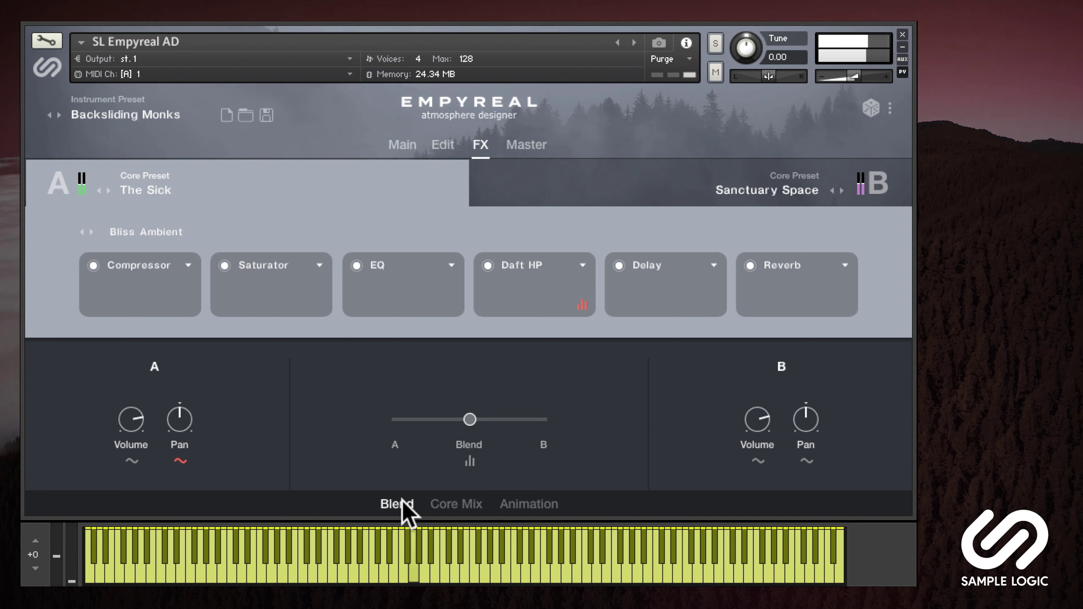
{"action": "left_click_drag", "start_coordinate": [468, 420], "coordinate": [398, 426]}
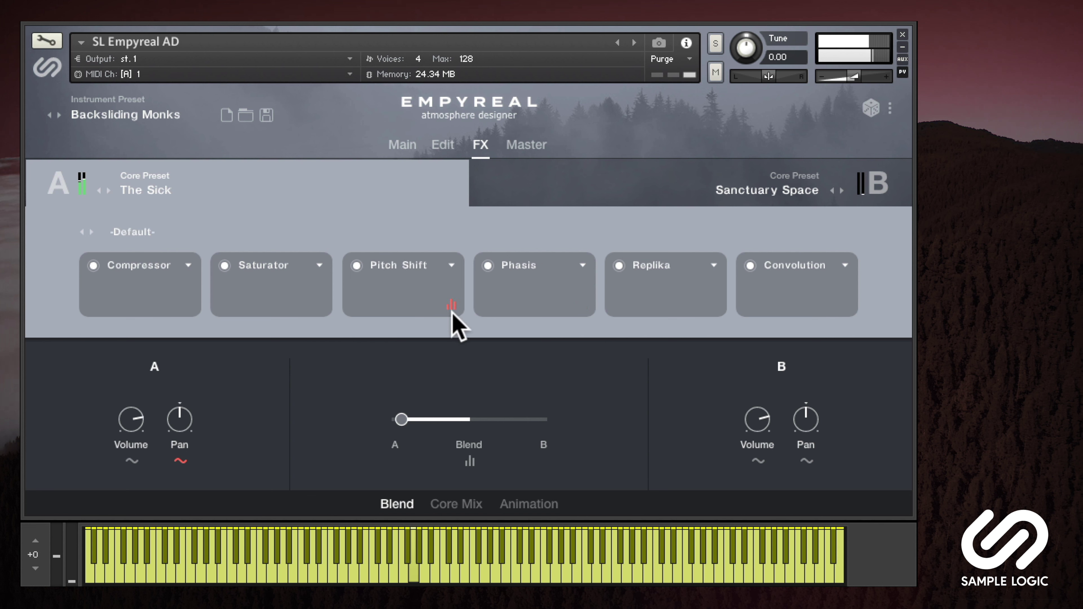
{"action": "left_click", "coordinate": [450, 310]}
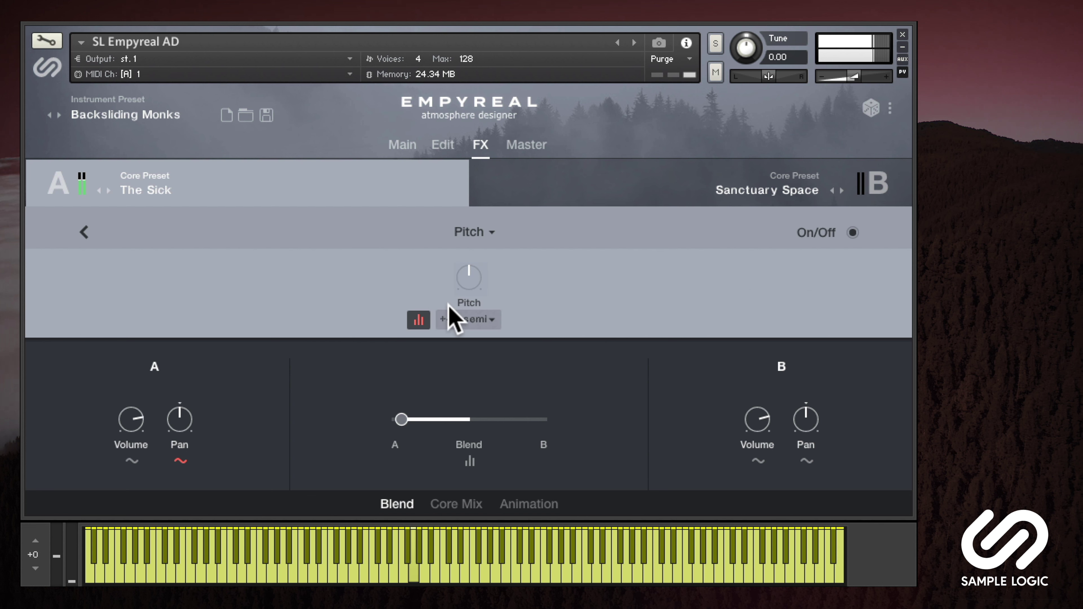
{"action": "left_click", "coordinate": [420, 320]}
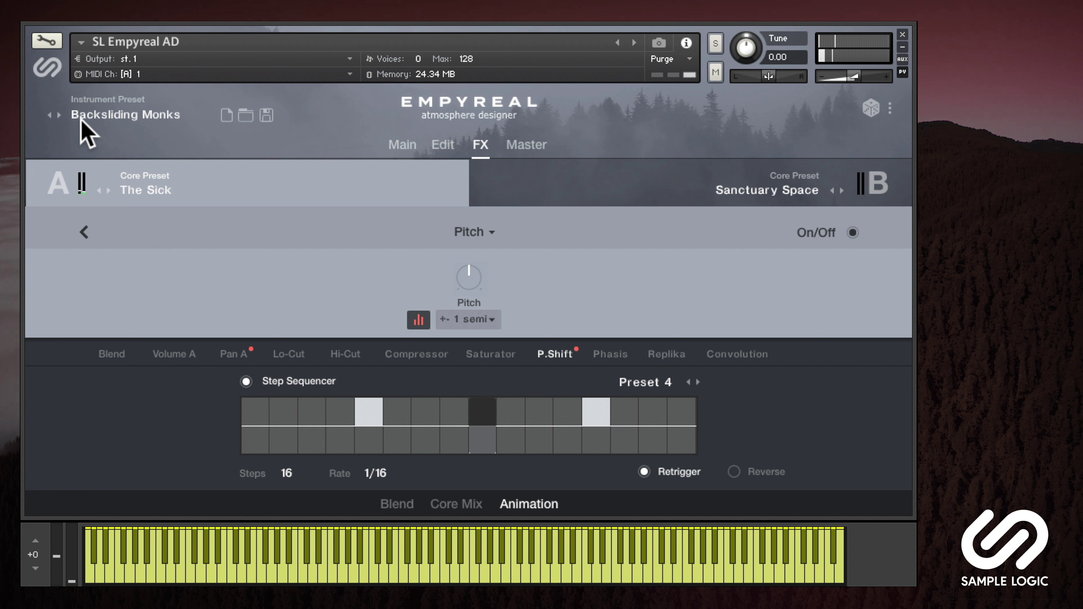
Step: On the Main page, switch Core A's source to EAD_Atmos 457, and replace it with EAD_Atmos 466 from the source browser
{"action": "left_click", "coordinate": [403, 145]}
{"action": "left_click", "coordinate": [129, 250]}
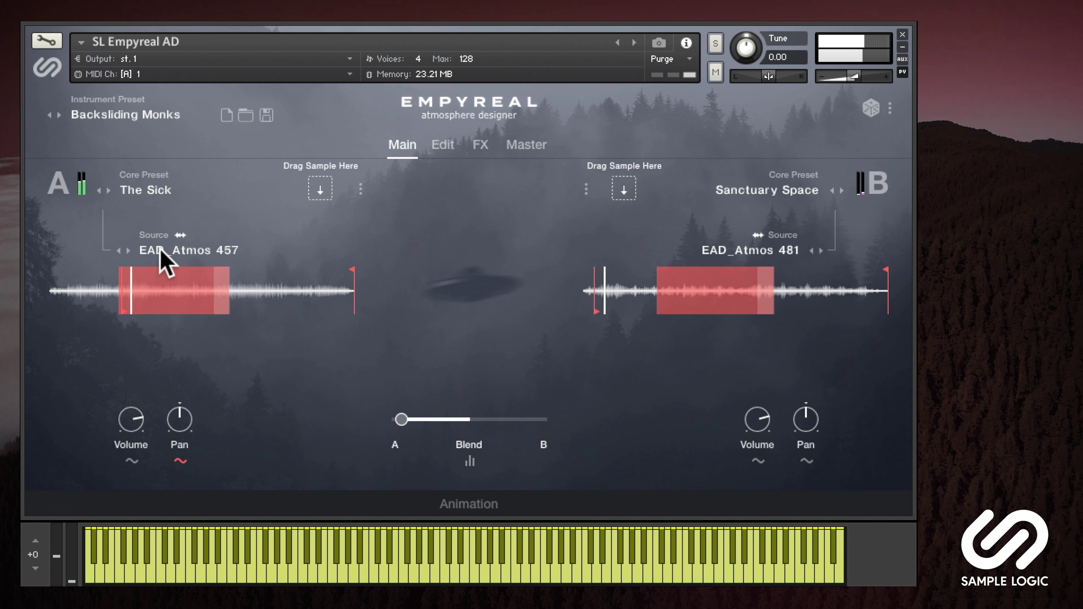
{"action": "left_click", "coordinate": [172, 250]}
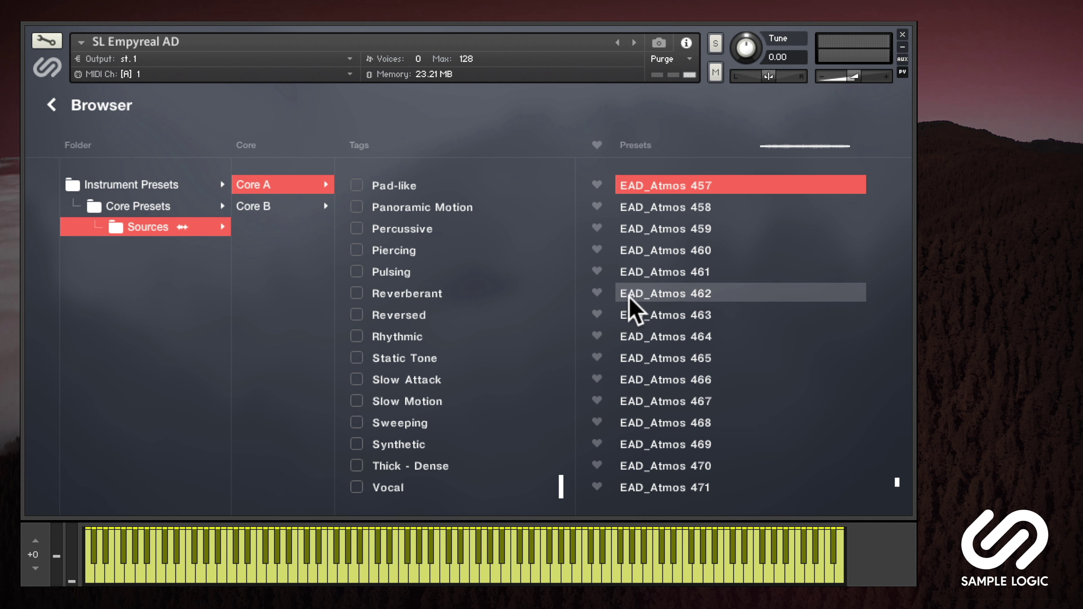
{"action": "left_click", "coordinate": [680, 380]}
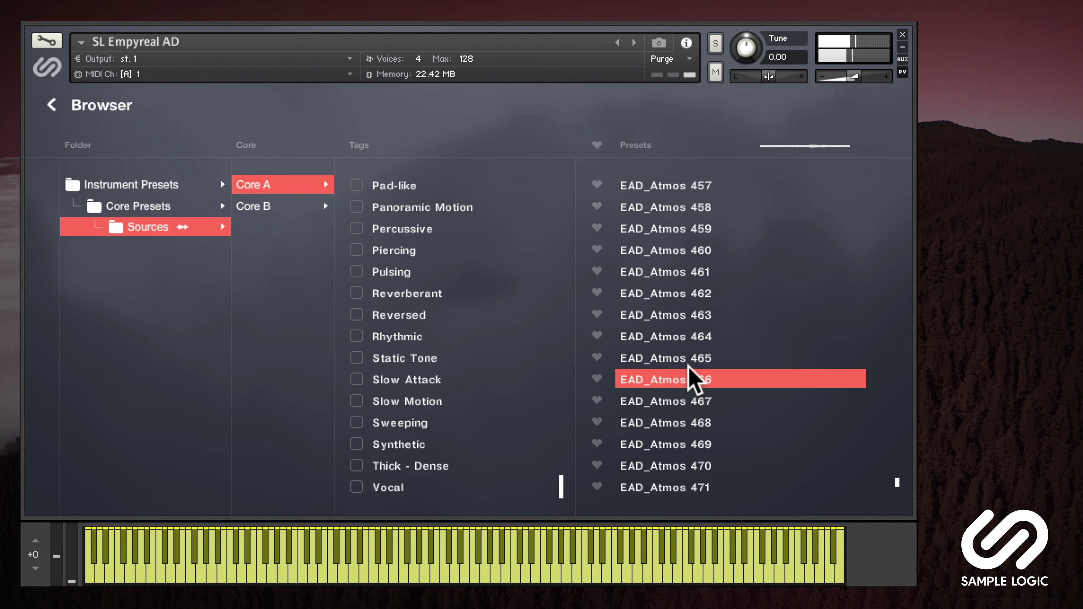
Step: Load only the source, without parameters, of the Help From Elsewhere core preset into Core A and return to the Main page
{"action": "left_click", "coordinate": [147, 209]}
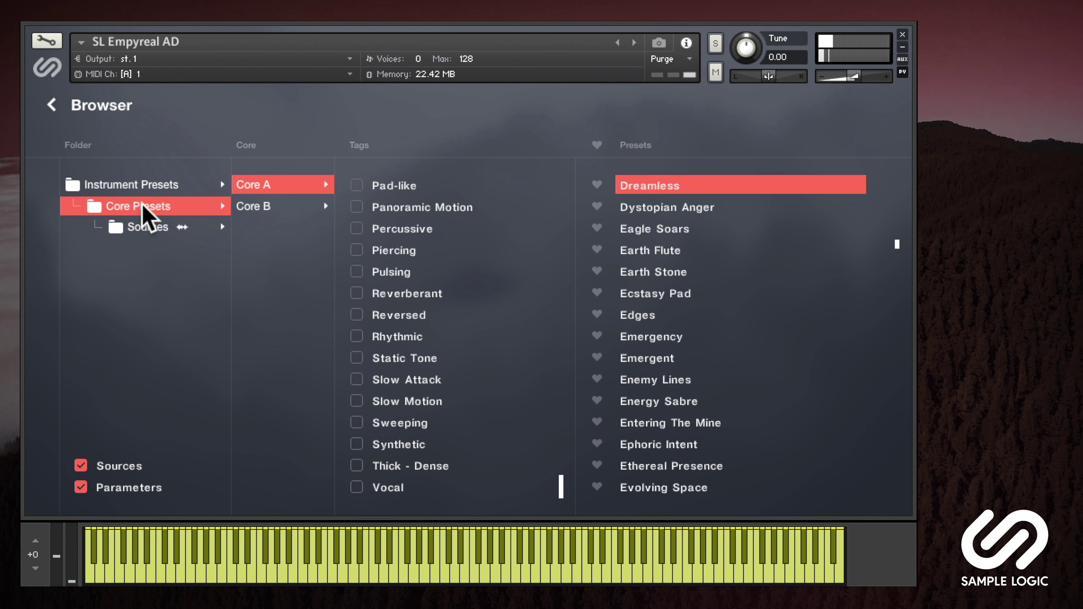
{"action": "left_click", "coordinate": [80, 487]}
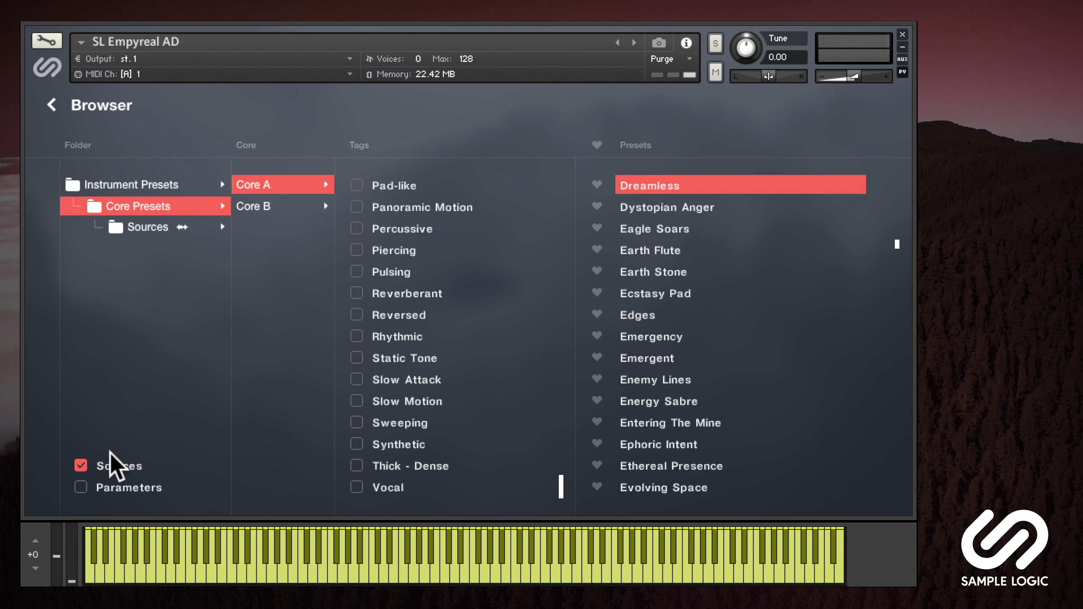
{"action": "scroll", "coordinate": [881, 250], "scroll_direction": "down", "scroll_amount": 10}
{"action": "left_click", "coordinate": [740, 316]}
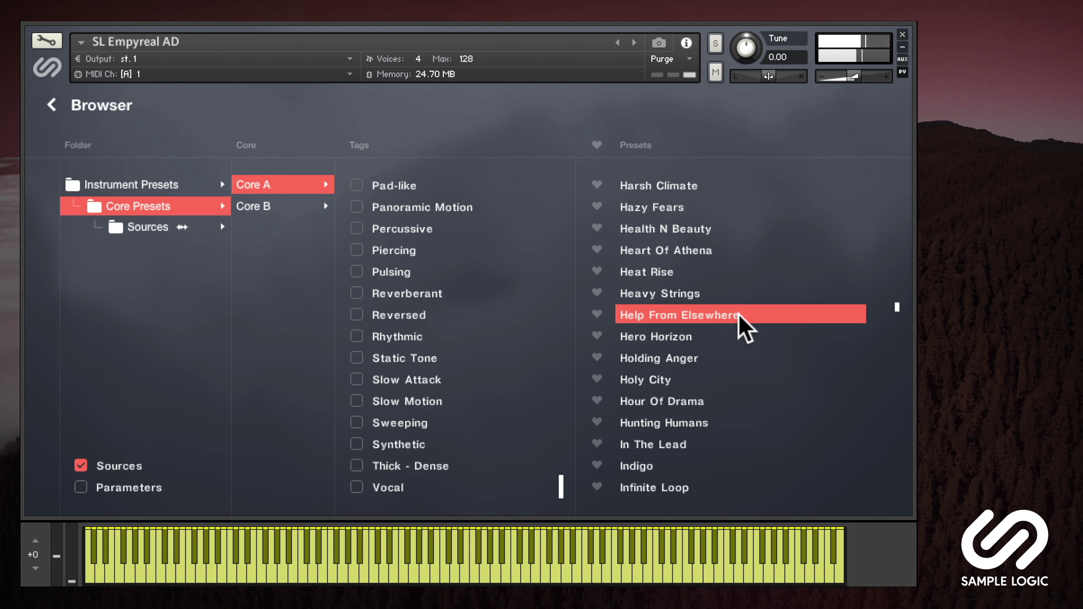
{"action": "left_click", "coordinate": [52, 104]}
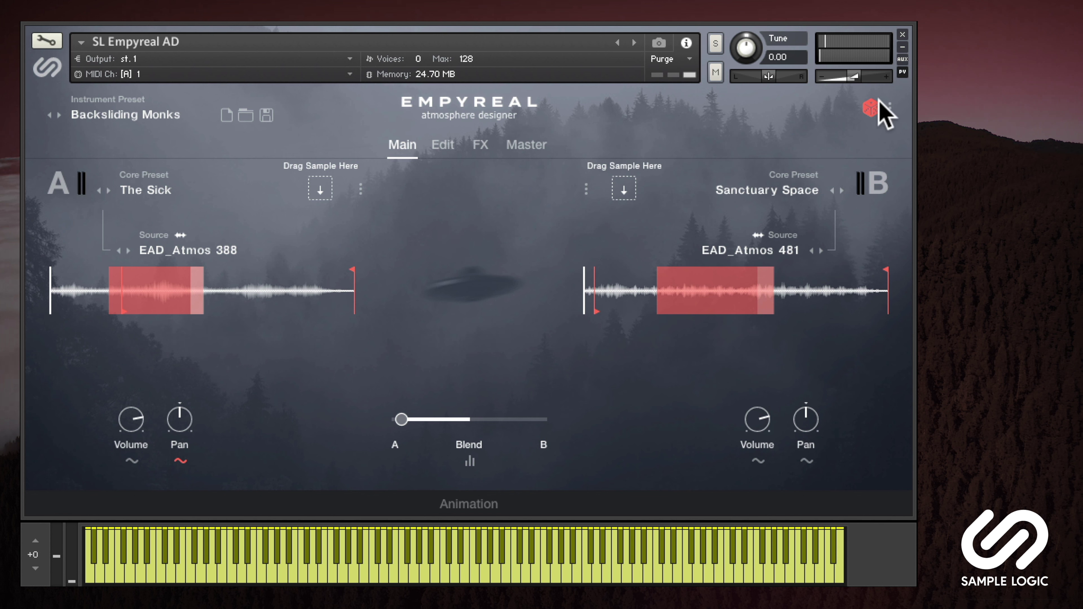
Step: Limit the random settings to Core A's source, with Instrument Preset disabled, and randomize it twice
{"action": "left_click", "coordinate": [890, 106]}
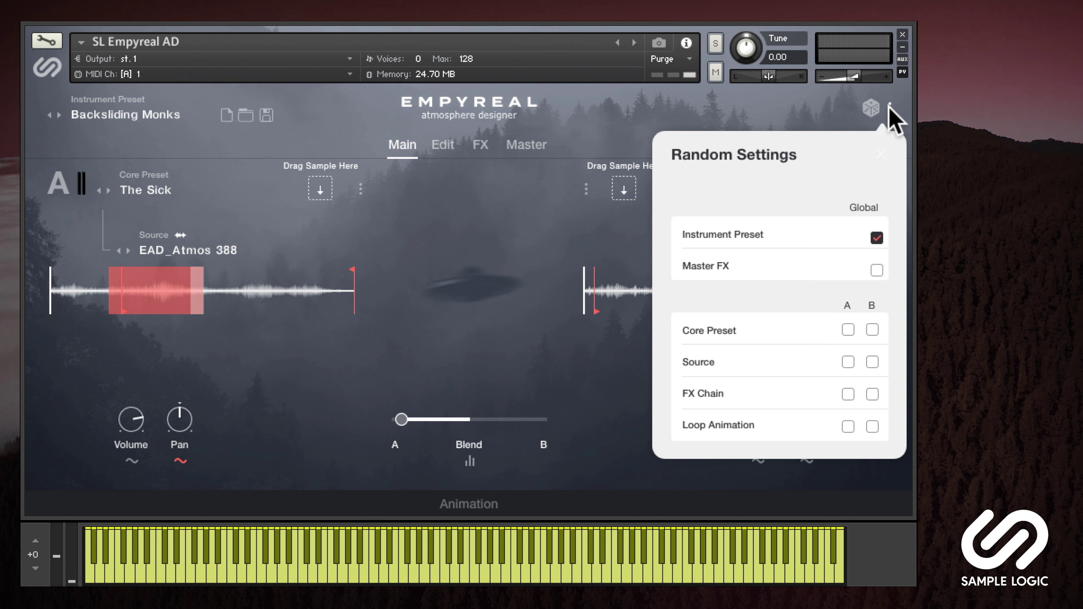
{"action": "left_click", "coordinate": [877, 238]}
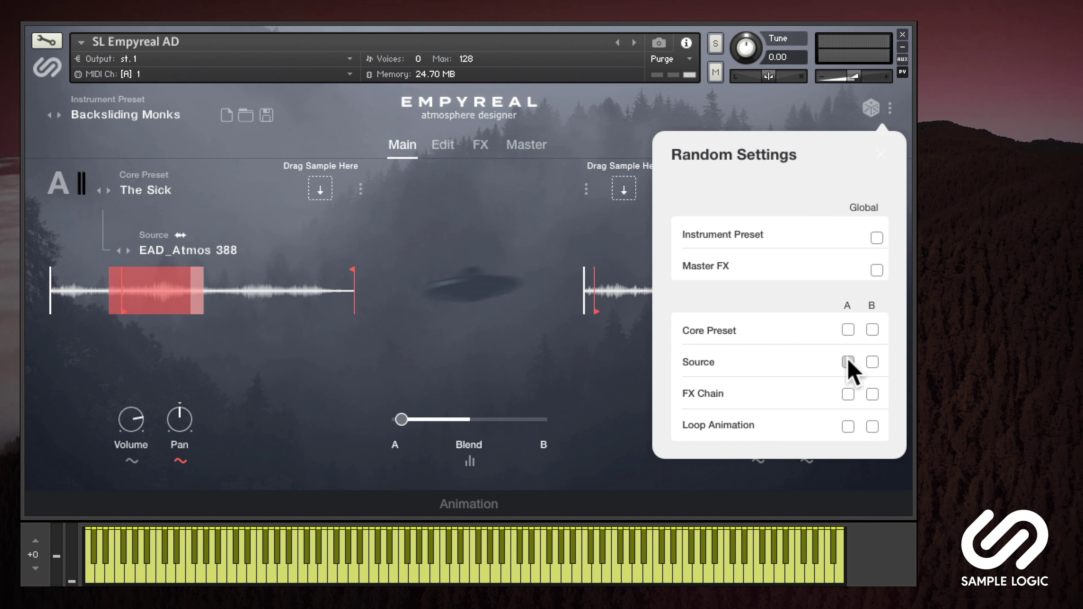
{"action": "left_click", "coordinate": [867, 110]}
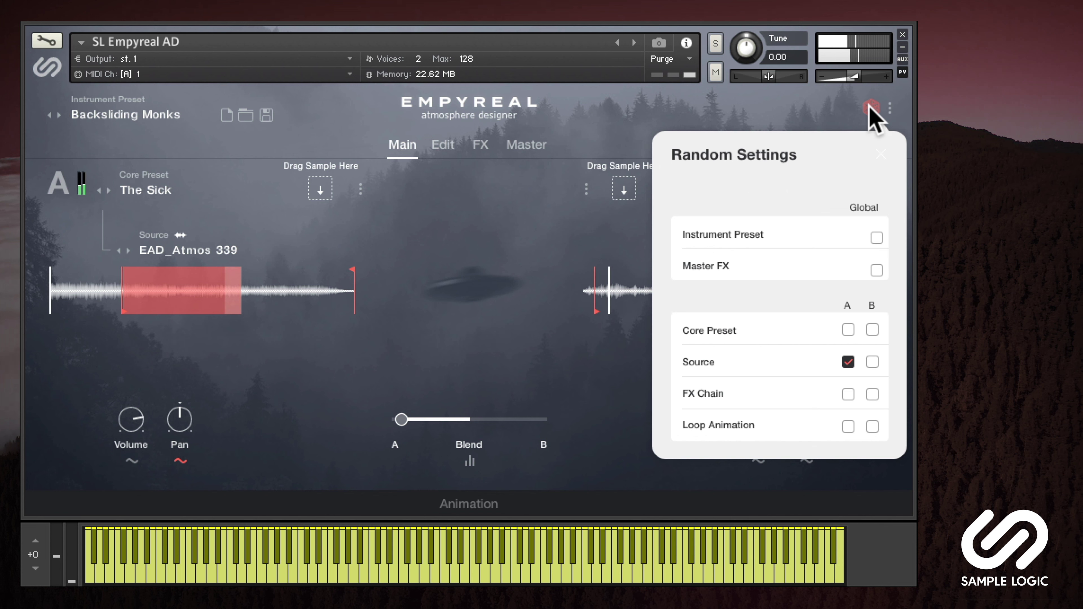
{"action": "left_click", "coordinate": [869, 108]}
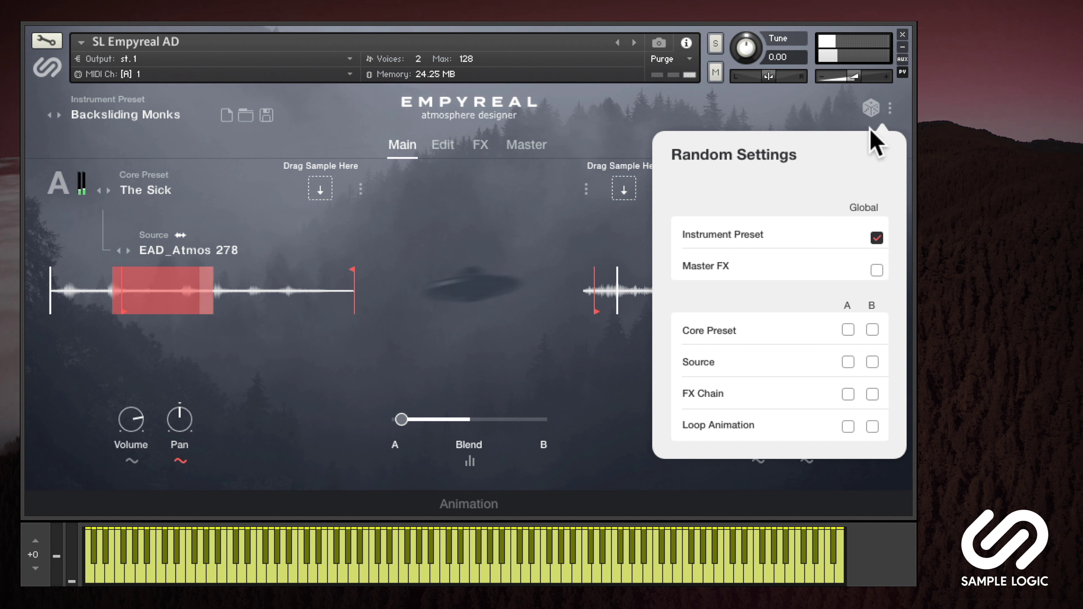
Step: Randomize the instrument preset, and switch the random settings from Instrument Preset to Master FX
{"action": "left_click", "coordinate": [871, 107]}
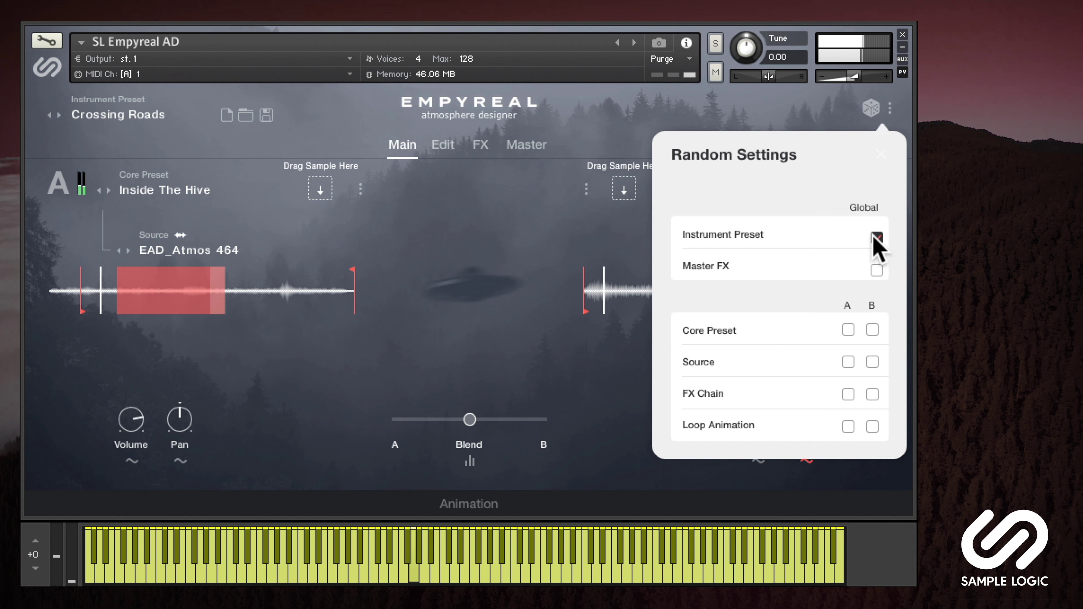
{"action": "left_click", "coordinate": [877, 269]}
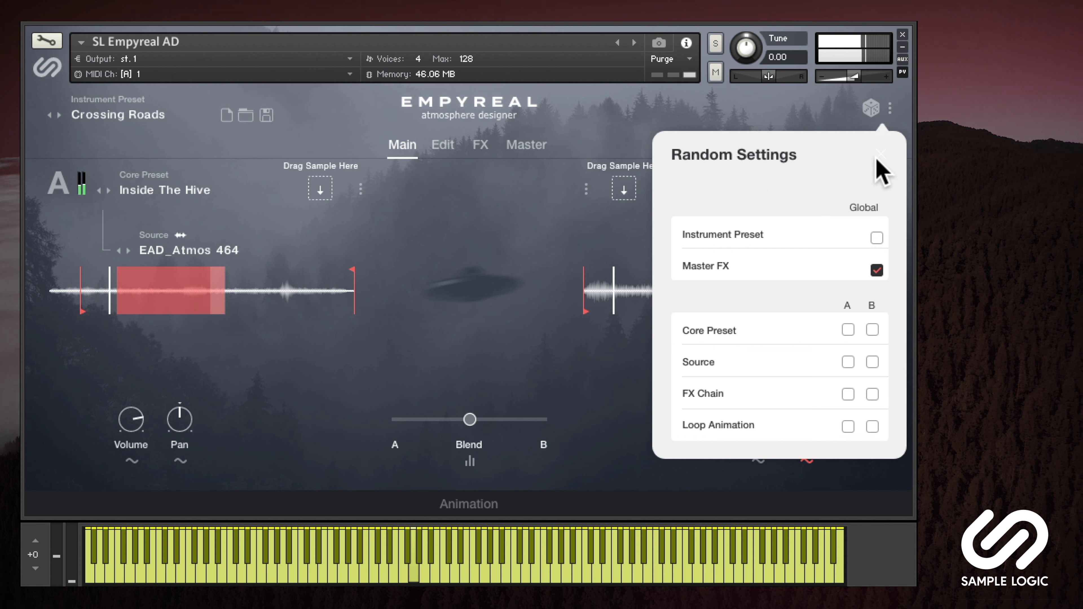
Step: Randomize the Master FX, and disable Master FX in the random settings
{"action": "left_click", "coordinate": [872, 110]}
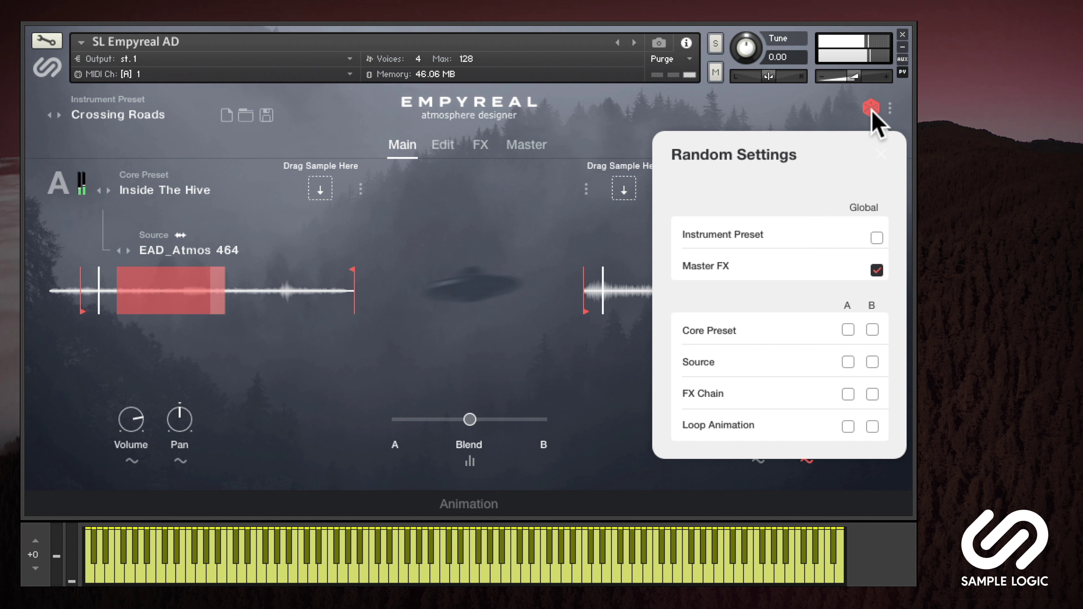
{"action": "left_click", "coordinate": [876, 270]}
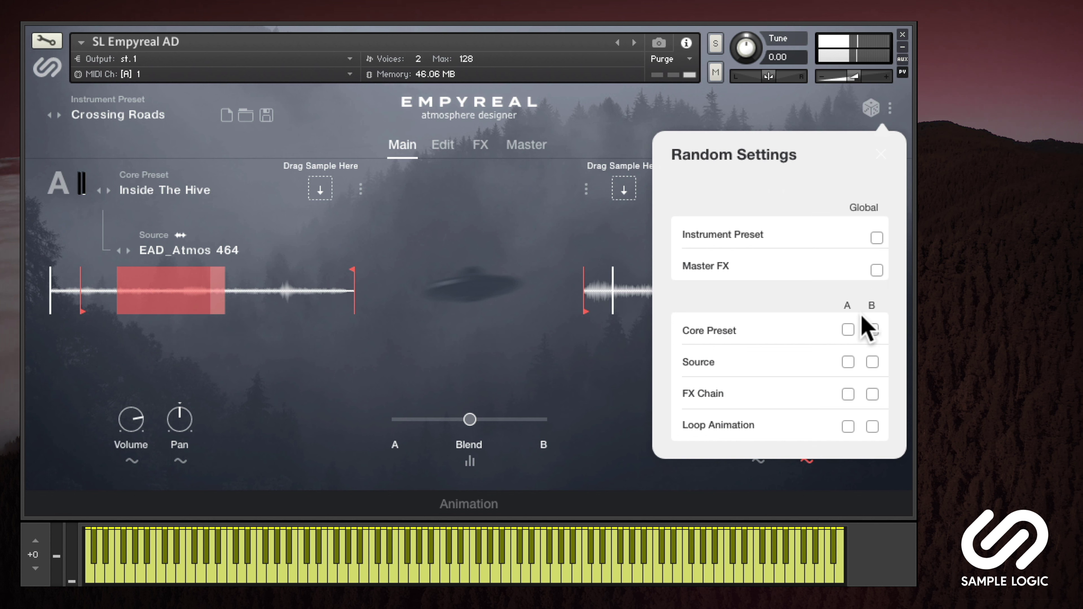
Step: Enable random Core Preset for A and B, Source for B, FX Chain for A and Loop Animation for B, and randomize them
{"action": "left_click", "coordinate": [848, 329]}
{"action": "left_click", "coordinate": [872, 329]}
{"action": "left_click", "coordinate": [873, 362]}
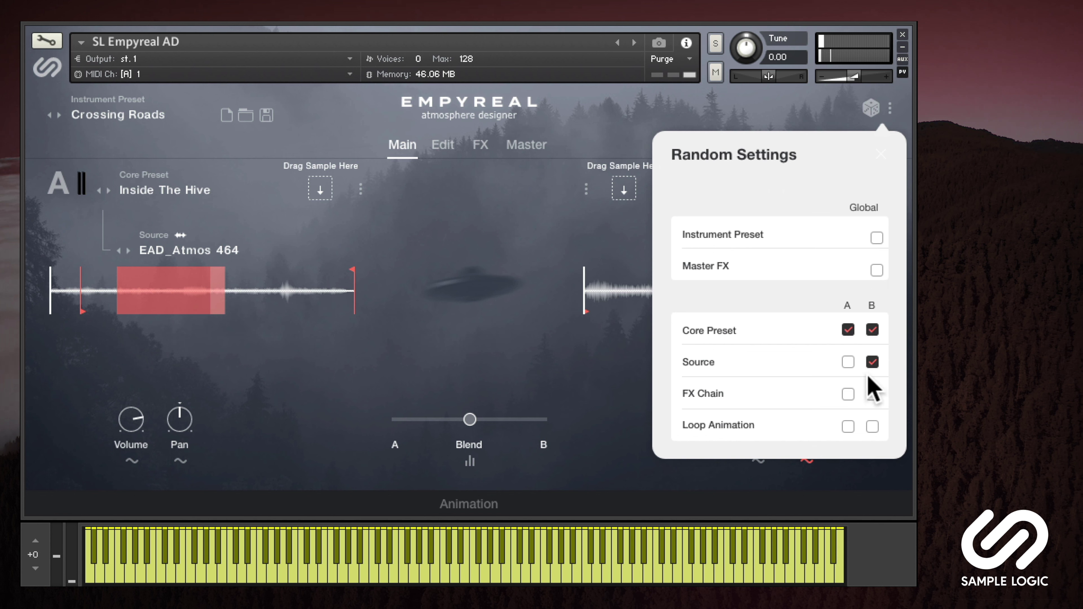
{"action": "left_click", "coordinate": [848, 394]}
{"action": "left_click", "coordinate": [872, 426]}
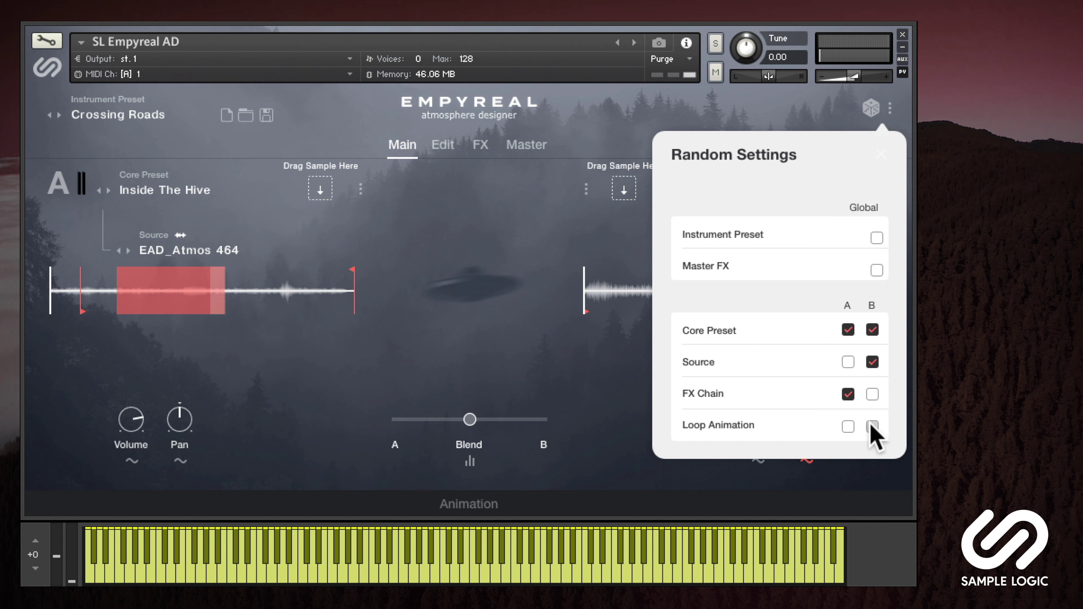
{"action": "left_click", "coordinate": [870, 107]}
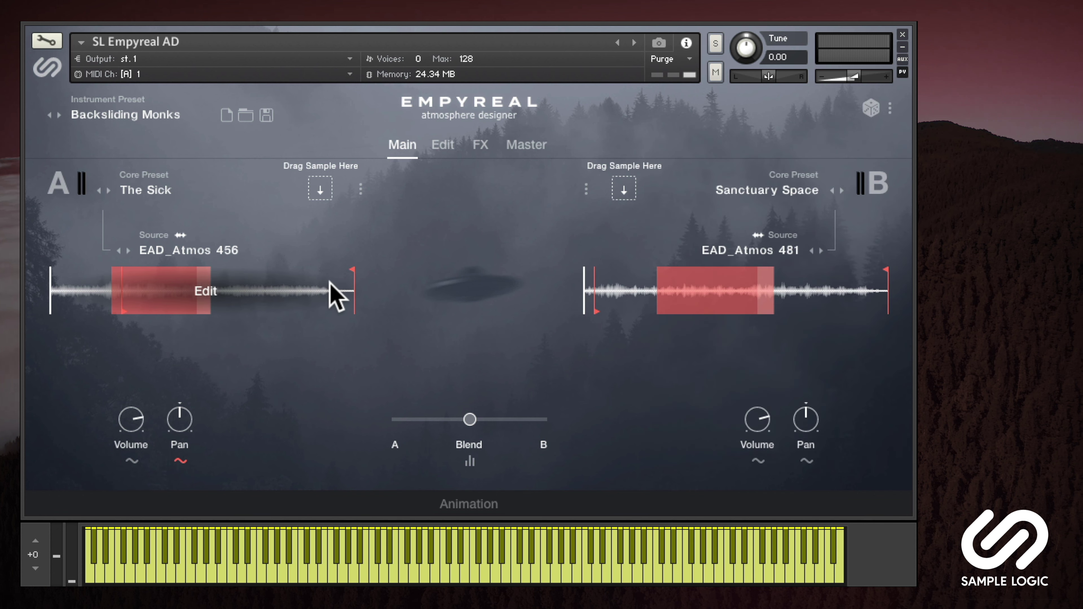
Step: Open Core A's waveform for editing and extend the loop end toward the end of the sample
{"action": "left_click", "coordinate": [331, 295]}
{"action": "left_click_drag", "start_coordinate": [501, 294], "coordinate": [765, 284]}
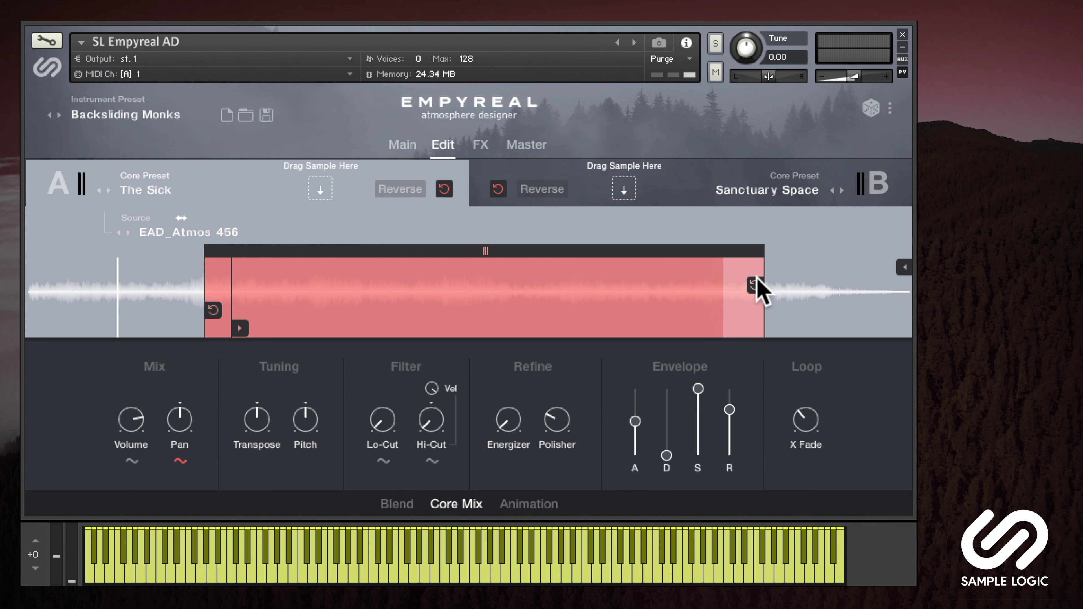
{"action": "left_click", "coordinate": [227, 115]}
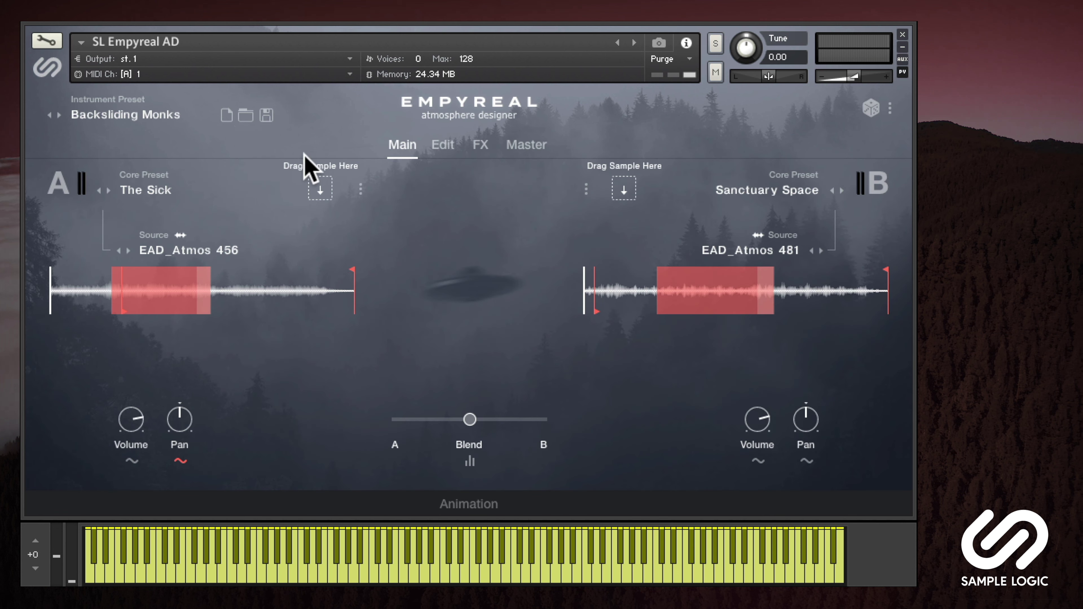
Step: On the FX page, move the blend fully to Core A and open the Pitch Shift effect's step sequencer animation
{"action": "left_click", "coordinate": [484, 147]}
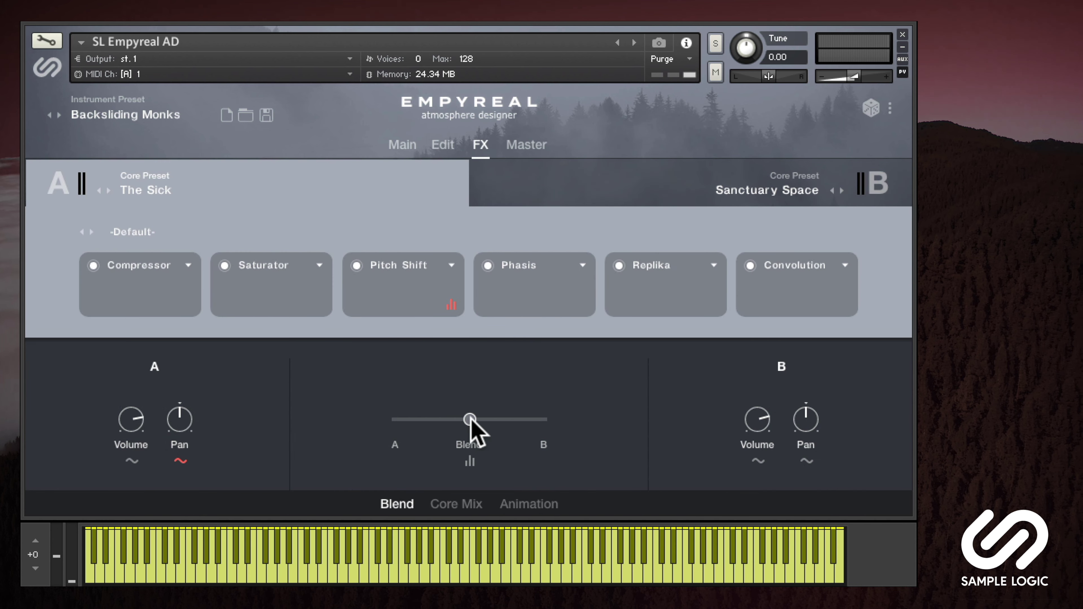
{"action": "left_click_drag", "start_coordinate": [470, 420], "coordinate": [392, 421]}
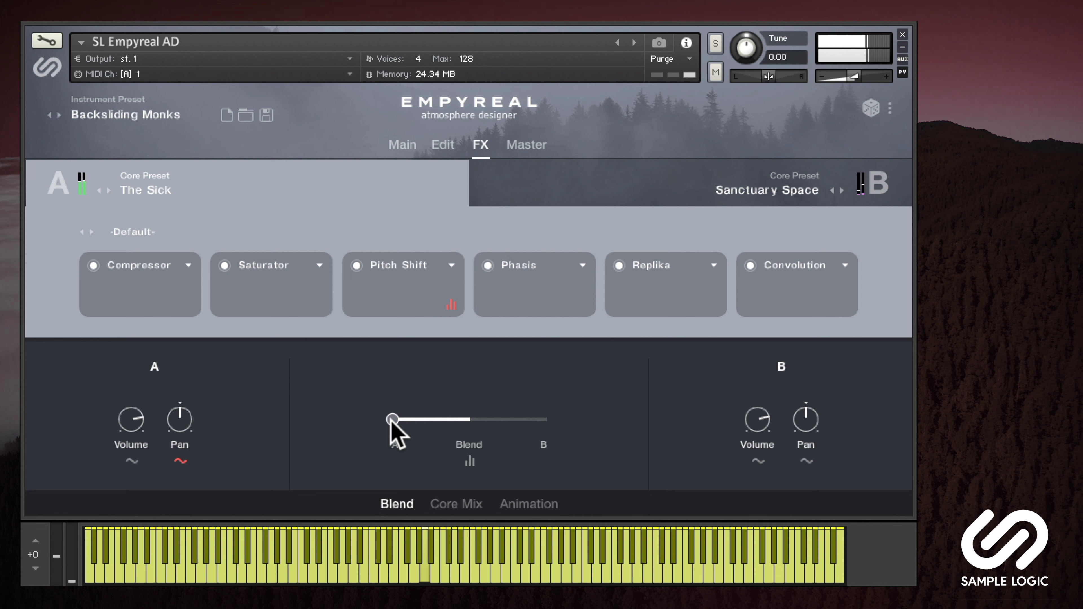
{"action": "left_click", "coordinate": [450, 305]}
{"action": "left_click", "coordinate": [424, 320]}
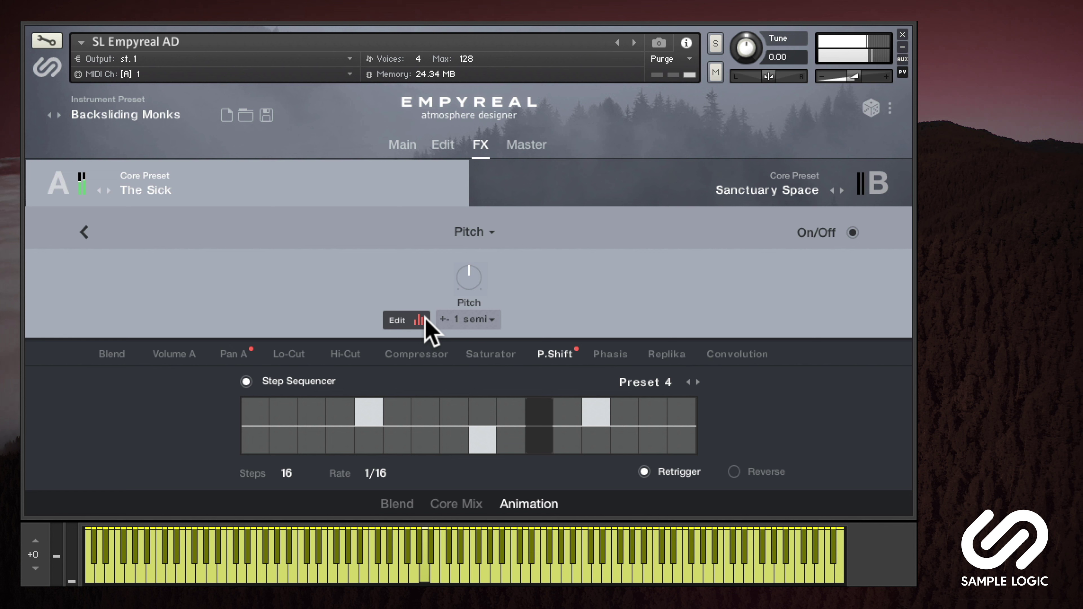
Step: Return to Core A's effect chain and turn off Phasis, Replika and Convolution
{"action": "left_click", "coordinate": [482, 148]}
{"action": "left_click", "coordinate": [488, 265]}
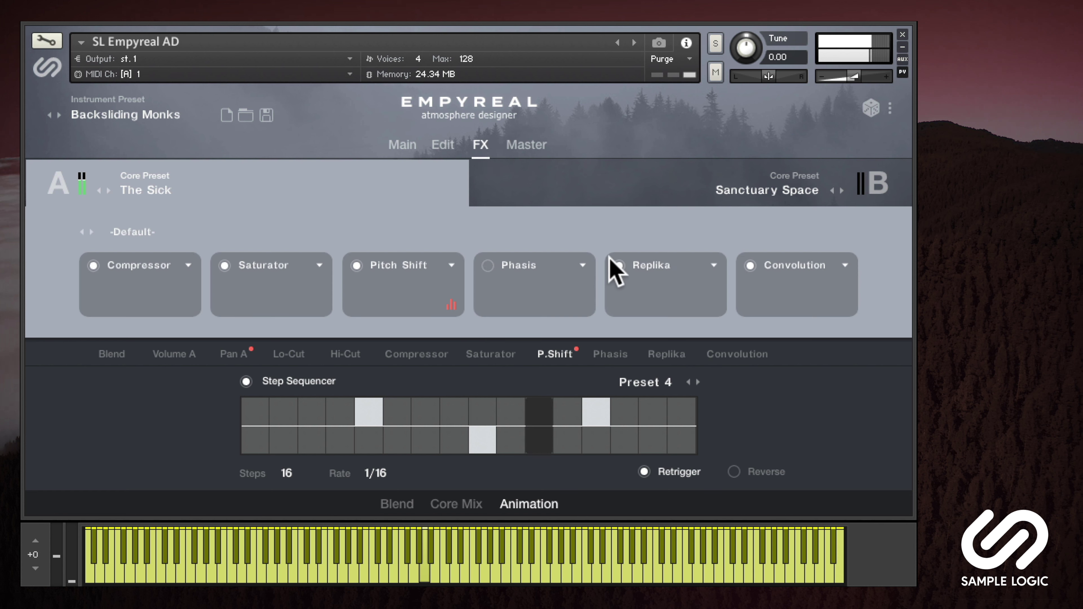
{"action": "left_click", "coordinate": [619, 265]}
{"action": "left_click", "coordinate": [750, 265]}
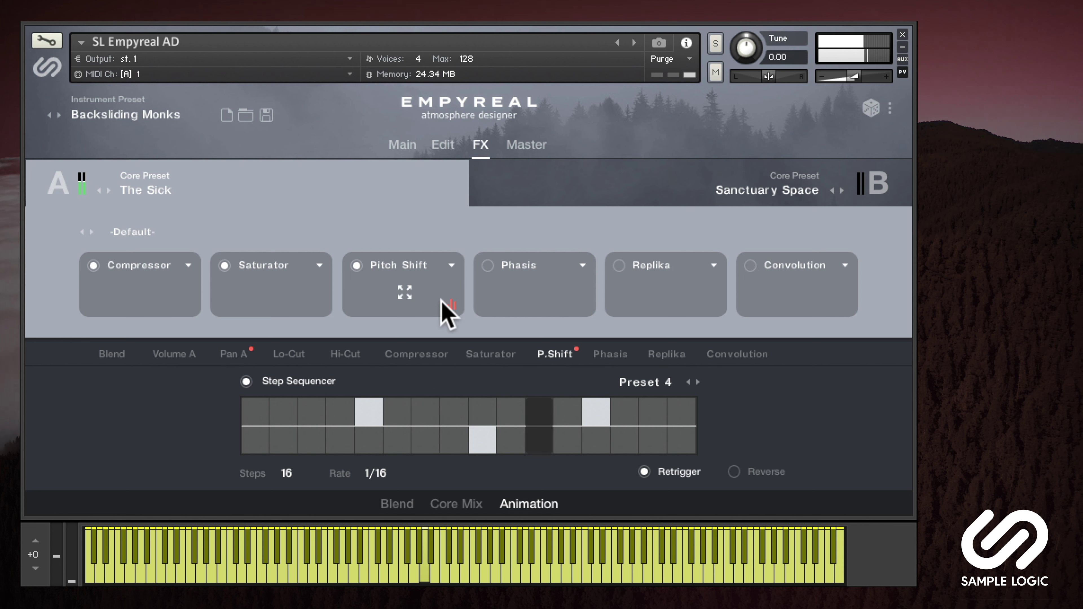
Step: In Core A's Pitch Shift step sequencer, draw a rising and falling pattern, and switch the sequence to Preset 8
{"action": "left_click", "coordinate": [452, 308]}
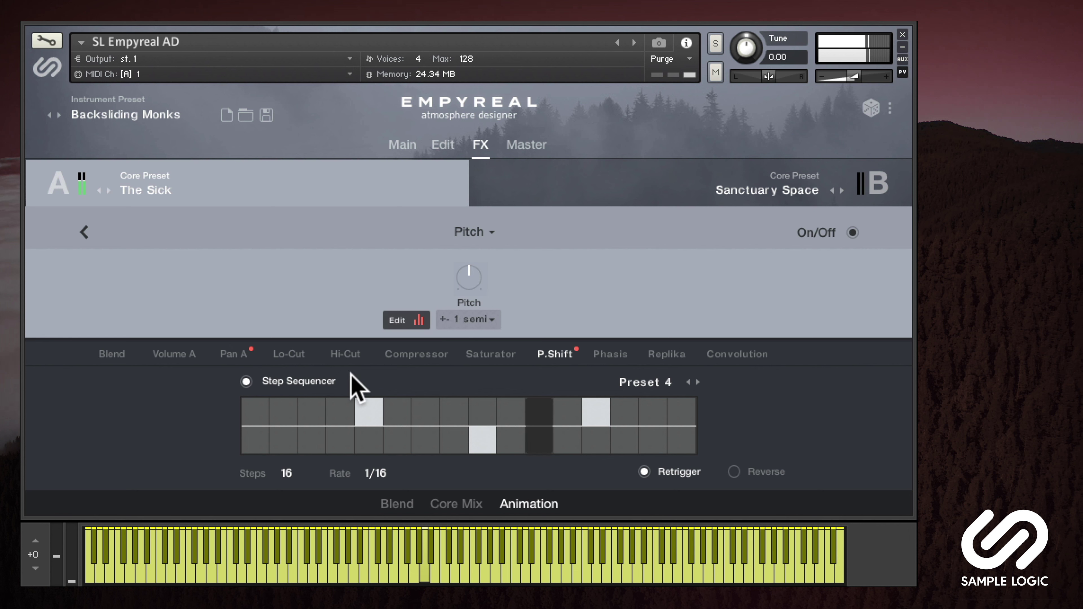
{"action": "mouse_move", "coordinate": [256, 447]}
{"action": "left_mouse_down"}
{"action": "mouse_move", "coordinate": [520, 416]}
{"action": "mouse_move", "coordinate": [638, 416]}
{"action": "mouse_move", "coordinate": [700, 431]}
{"action": "left_mouse_up"}
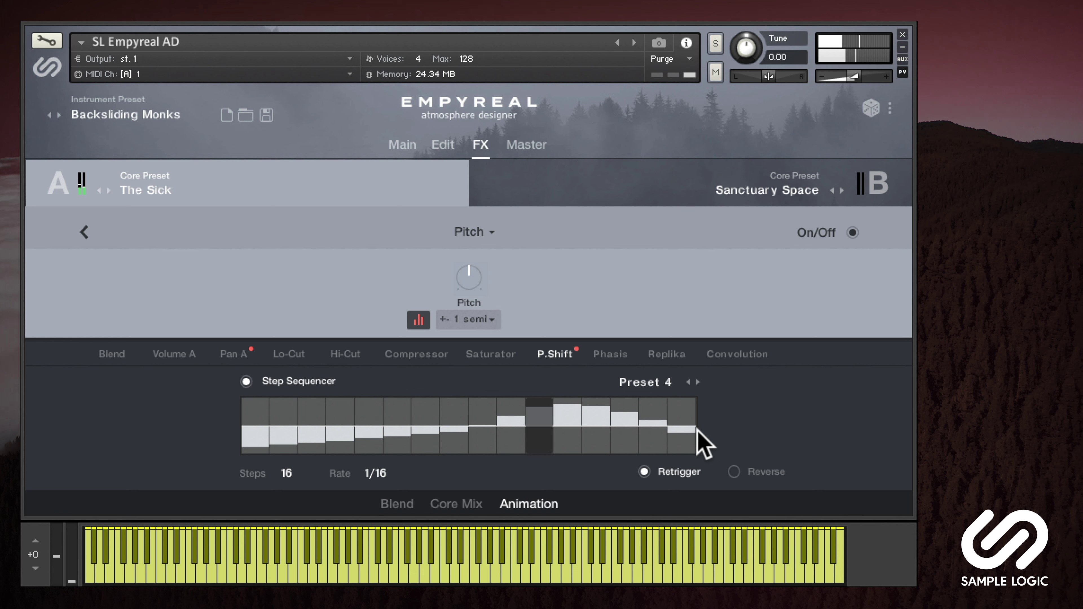
{"action": "left_click", "coordinate": [696, 381]}
{"action": "left_click", "coordinate": [696, 382]}
{"action": "left_click", "coordinate": [696, 381]}
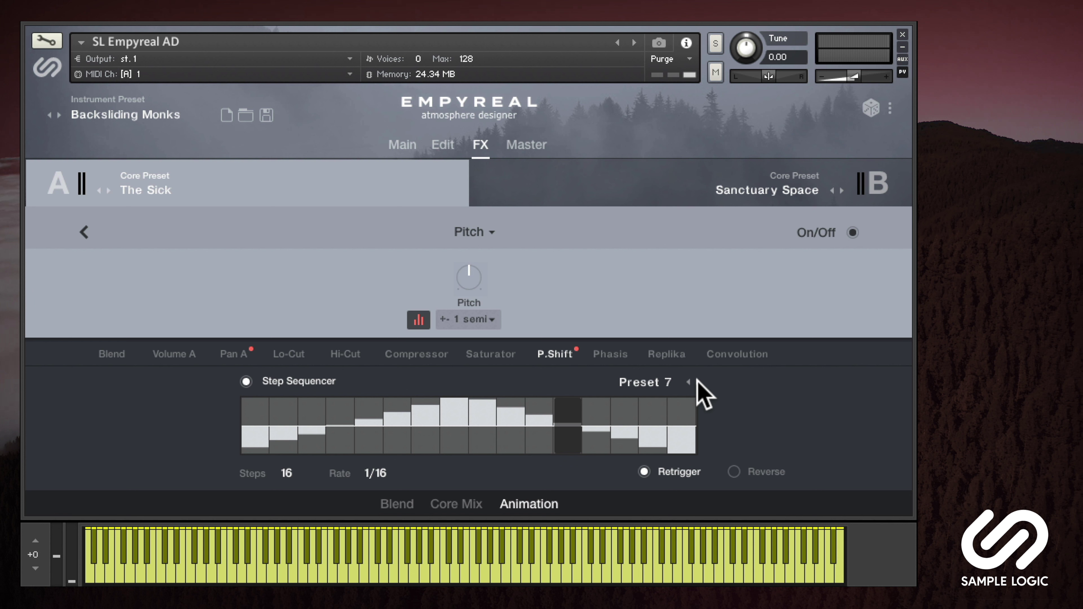
{"action": "left_click", "coordinate": [696, 381]}
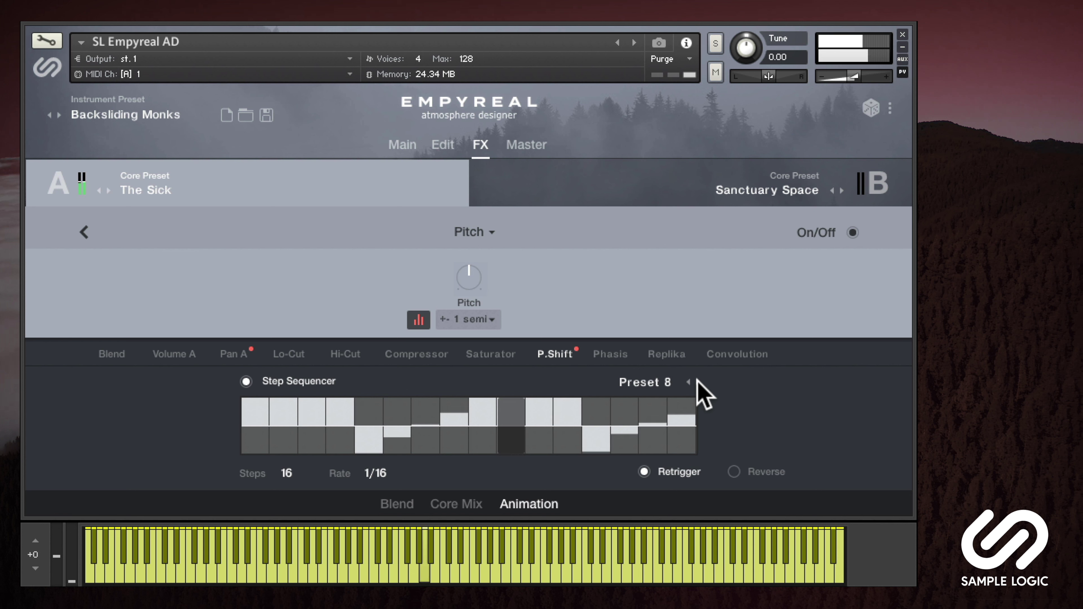
Step: Try a +- 2 oct range for the Pitch Shift effect, and set it back to +- 1 semi
{"action": "left_click", "coordinate": [490, 320]}
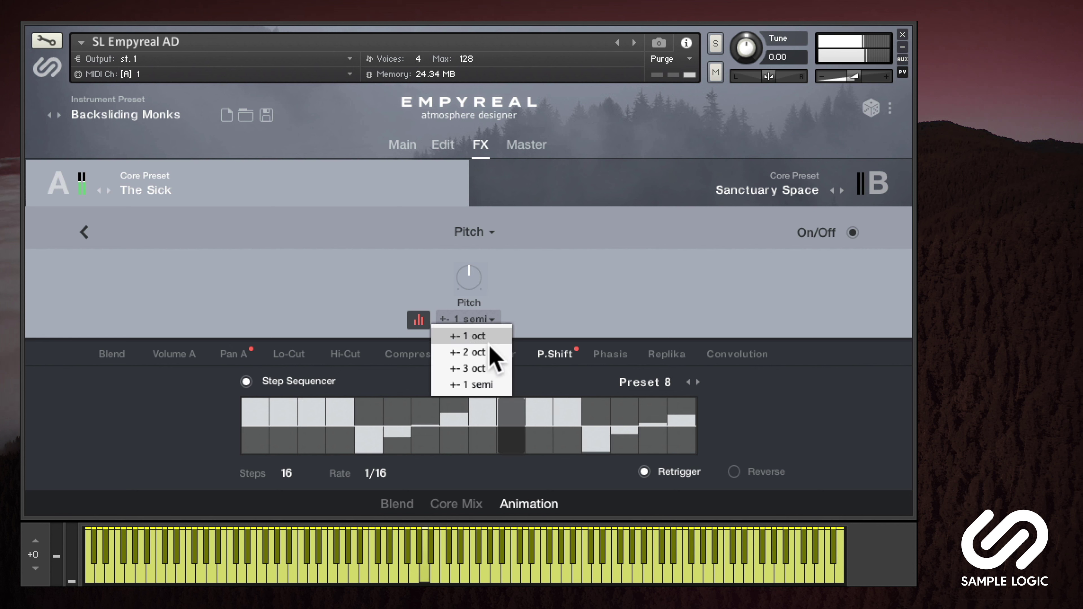
{"action": "left_click", "coordinate": [477, 354]}
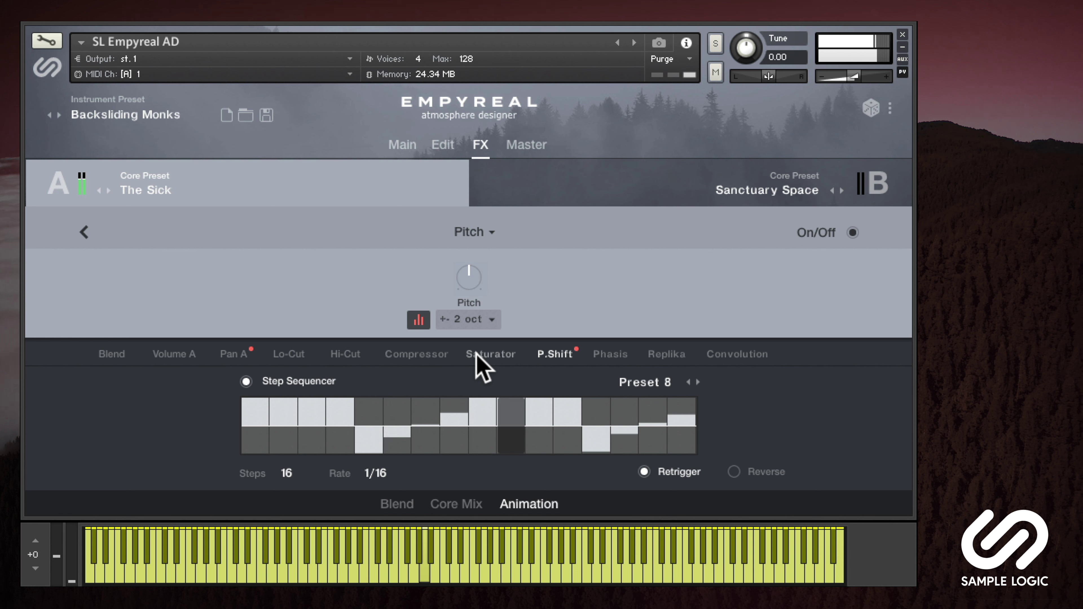
{"action": "left_click", "coordinate": [479, 319]}
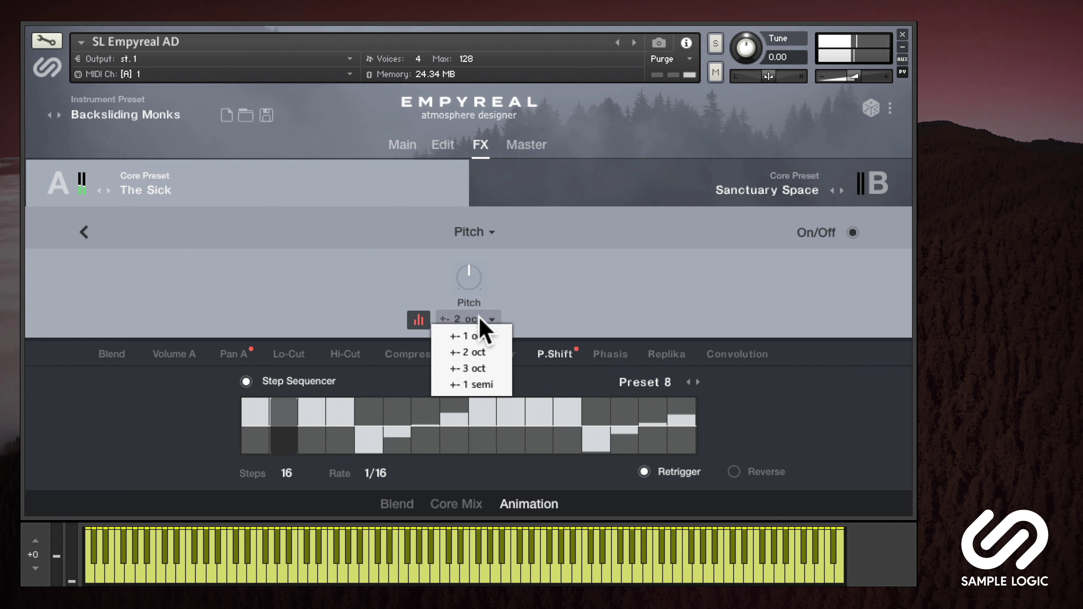
{"action": "left_click", "coordinate": [474, 384]}
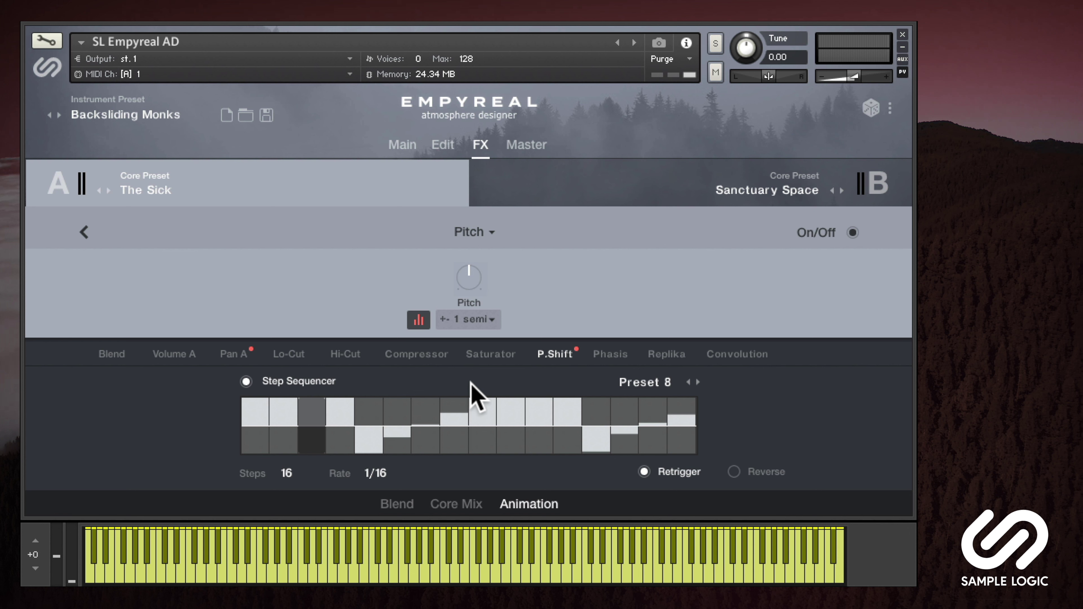
Step: Animate Core A's Saturator with a hand-drawn step pattern at rate 1/64, redrawing it with low early steps and a gentle rise
{"action": "left_click", "coordinate": [493, 352]}
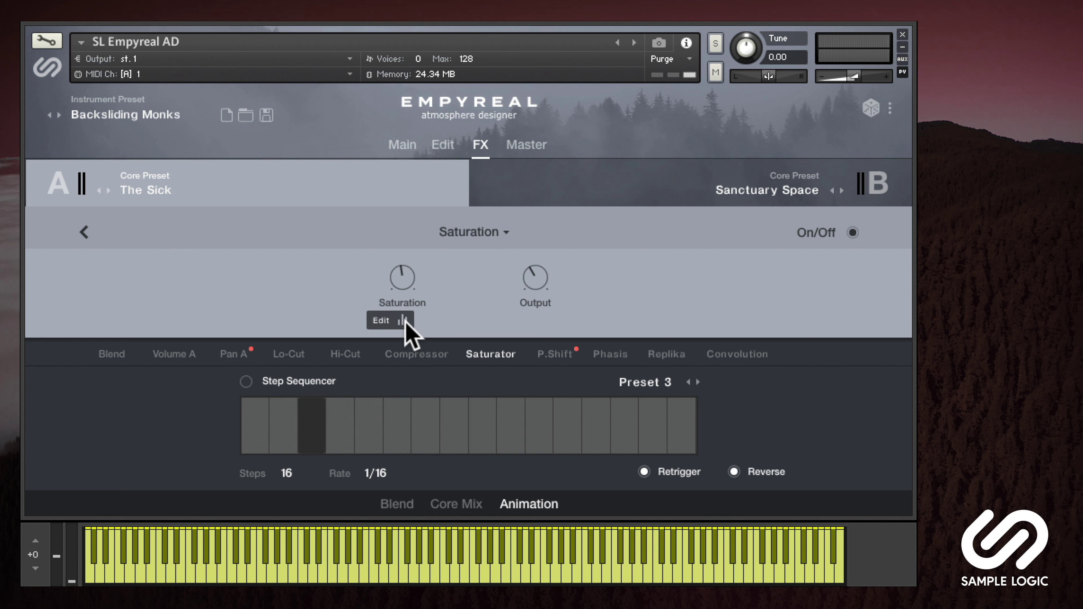
{"action": "mouse_move", "coordinate": [255, 439]}
{"action": "left_mouse_down"}
{"action": "mouse_move", "coordinate": [477, 445]}
{"action": "mouse_move", "coordinate": [704, 430]}
{"action": "left_mouse_up"}
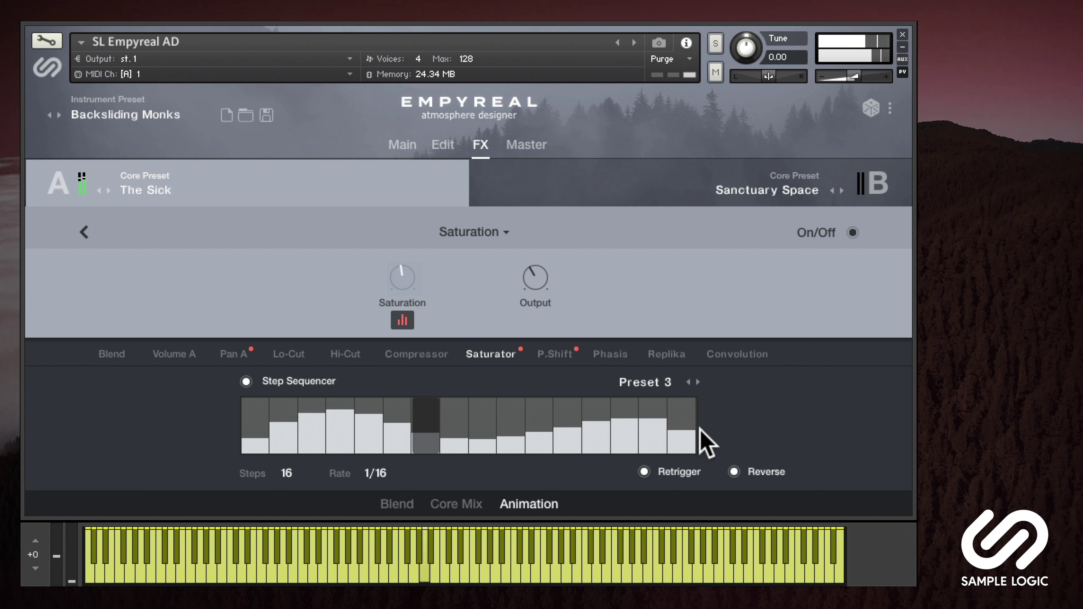
{"action": "left_click", "coordinate": [375, 473]}
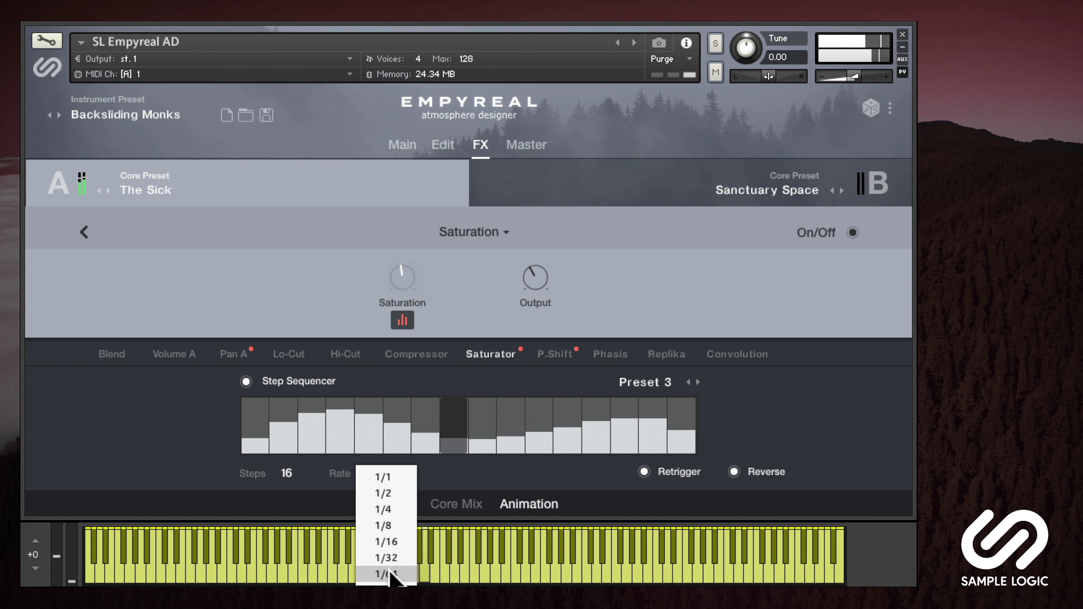
{"action": "left_click", "coordinate": [385, 573]}
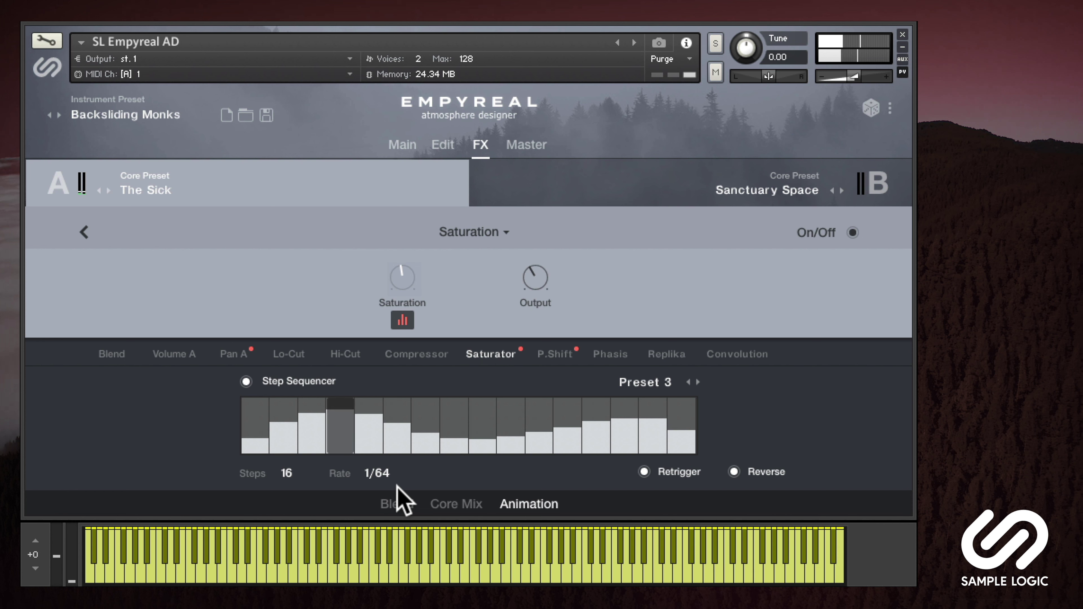
{"action": "mouse_move", "coordinate": [334, 455]}
{"action": "left_mouse_down"}
{"action": "mouse_move", "coordinate": [270, 445]}
{"action": "mouse_move", "coordinate": [703, 430]}
{"action": "left_mouse_up"}
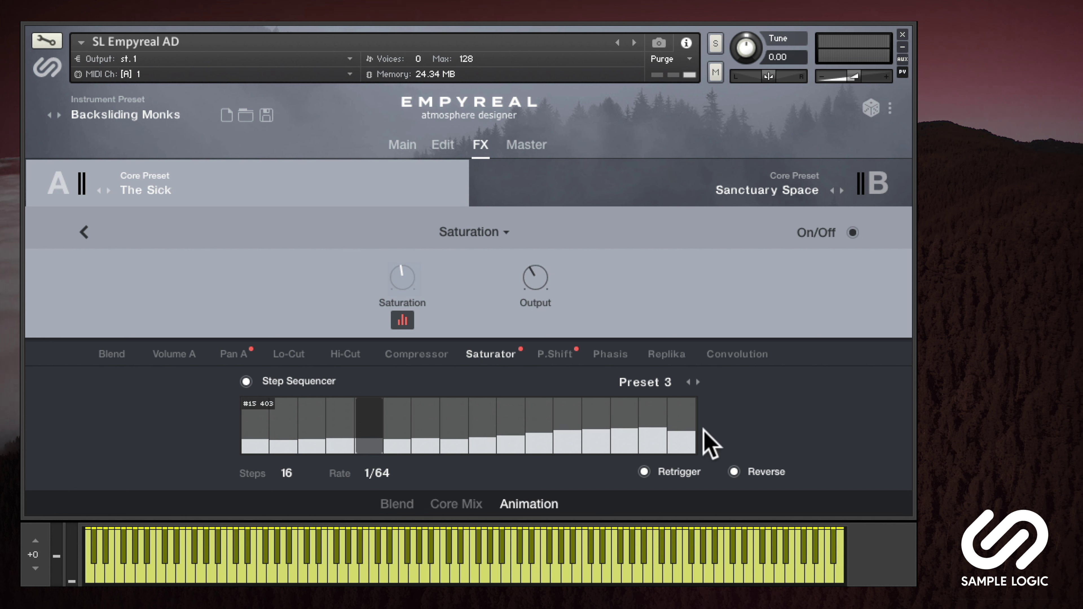
Step: Enable the Blend step sequencer with Preset 7 at rate 1/4, and show the animated blend slider
{"action": "left_click", "coordinate": [110, 353]}
{"action": "left_click", "coordinate": [246, 381]}
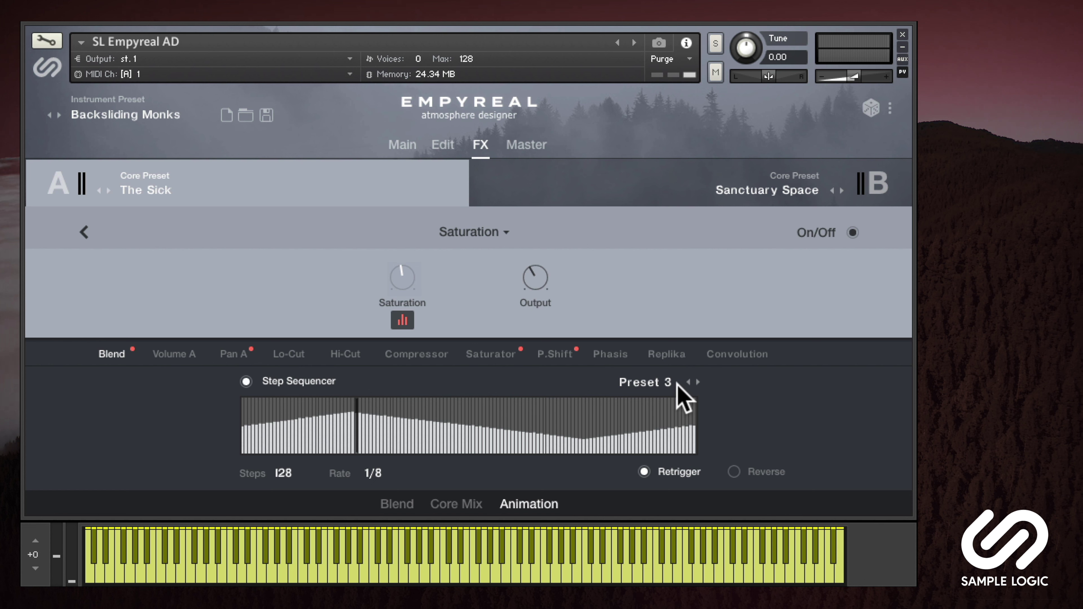
{"action": "left_click", "coordinate": [697, 382]}
{"action": "left_click", "coordinate": [698, 381]}
{"action": "left_click", "coordinate": [697, 382]}
{"action": "left_click", "coordinate": [697, 382]}
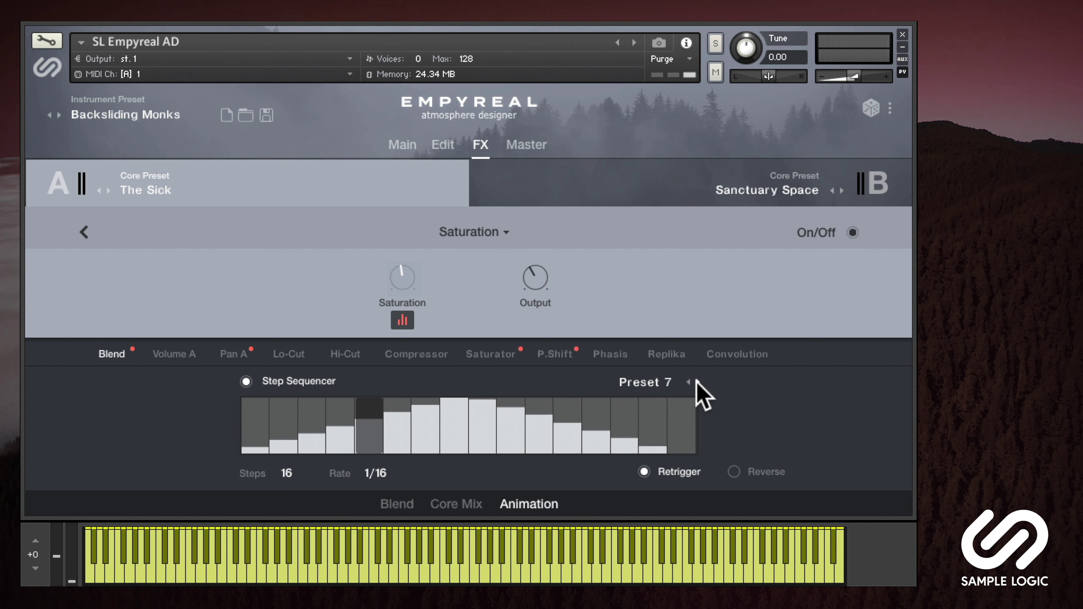
{"action": "left_click", "coordinate": [381, 474]}
{"action": "left_click", "coordinate": [388, 513]}
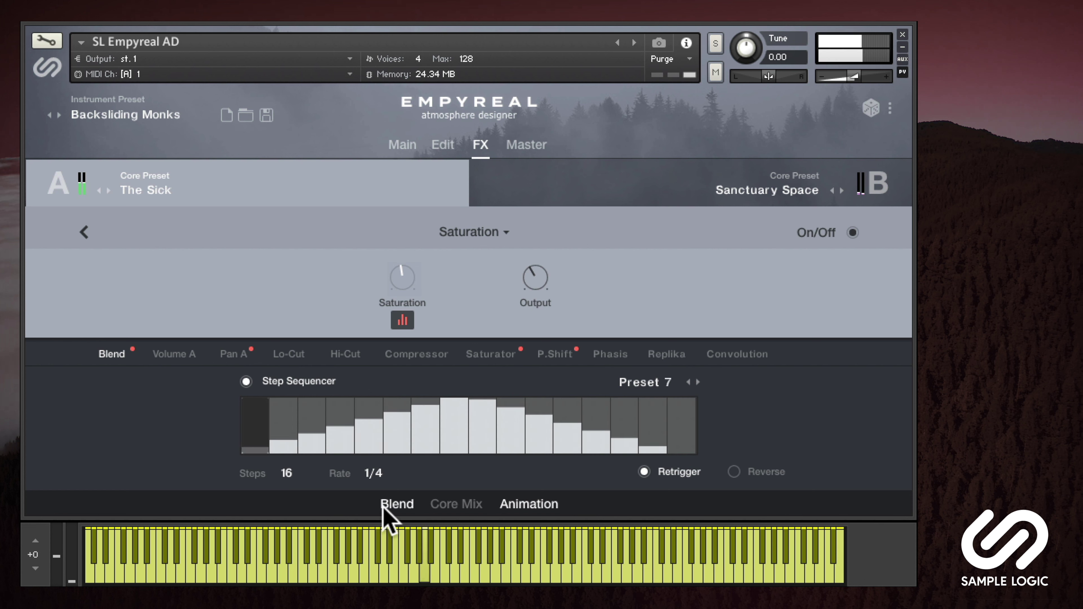
{"action": "left_click", "coordinate": [395, 503]}
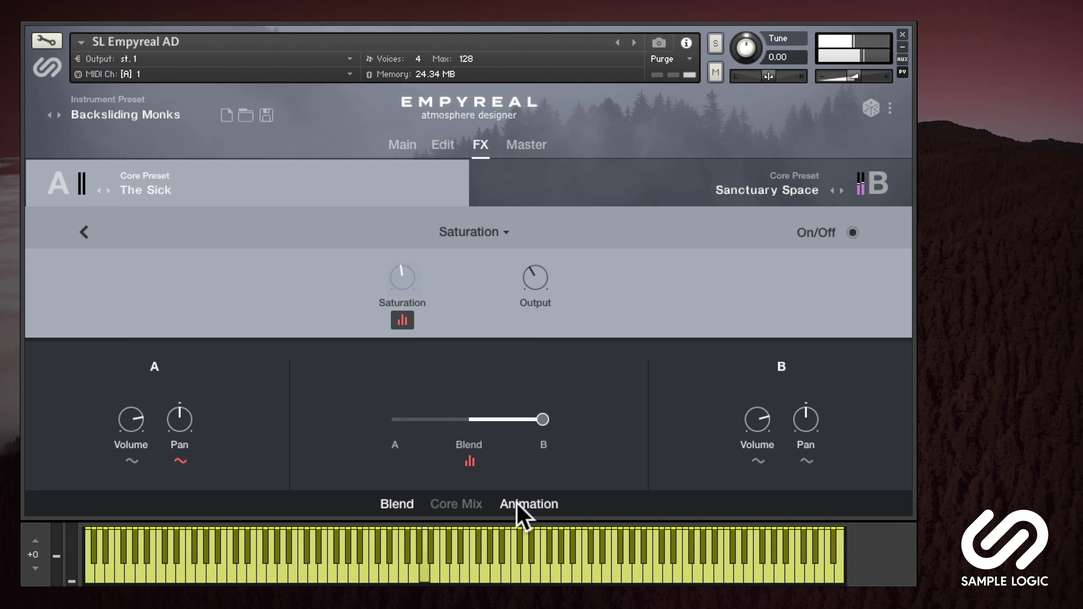
Step: Enable the Volume A LFO with a square waveform and an 8th speed
{"action": "left_click", "coordinate": [132, 460]}
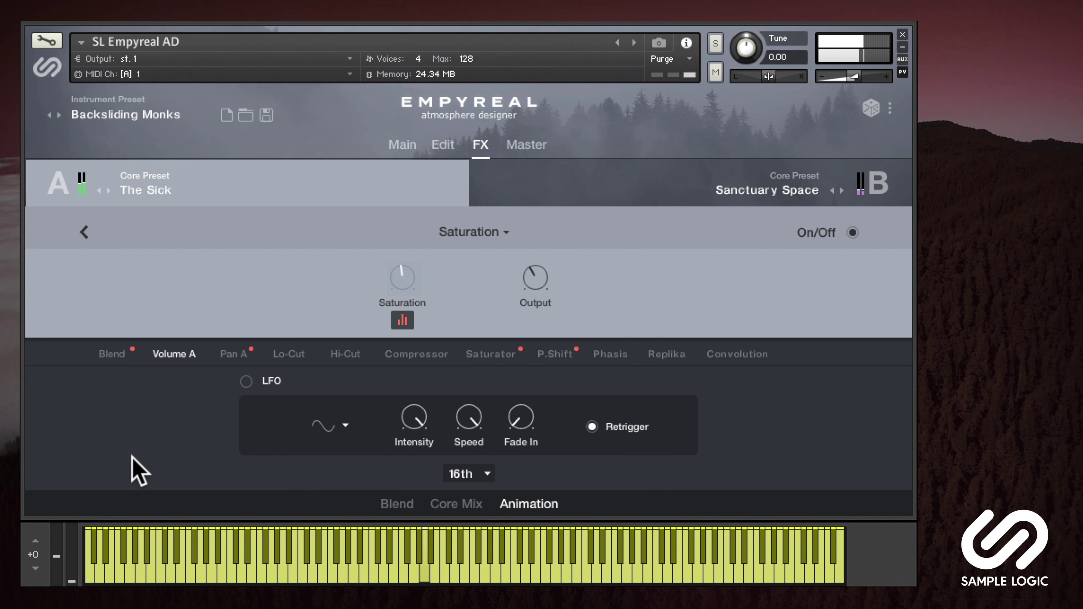
{"action": "left_click", "coordinate": [346, 427]}
{"action": "left_click", "coordinate": [332, 478]}
{"action": "left_click", "coordinate": [445, 472]}
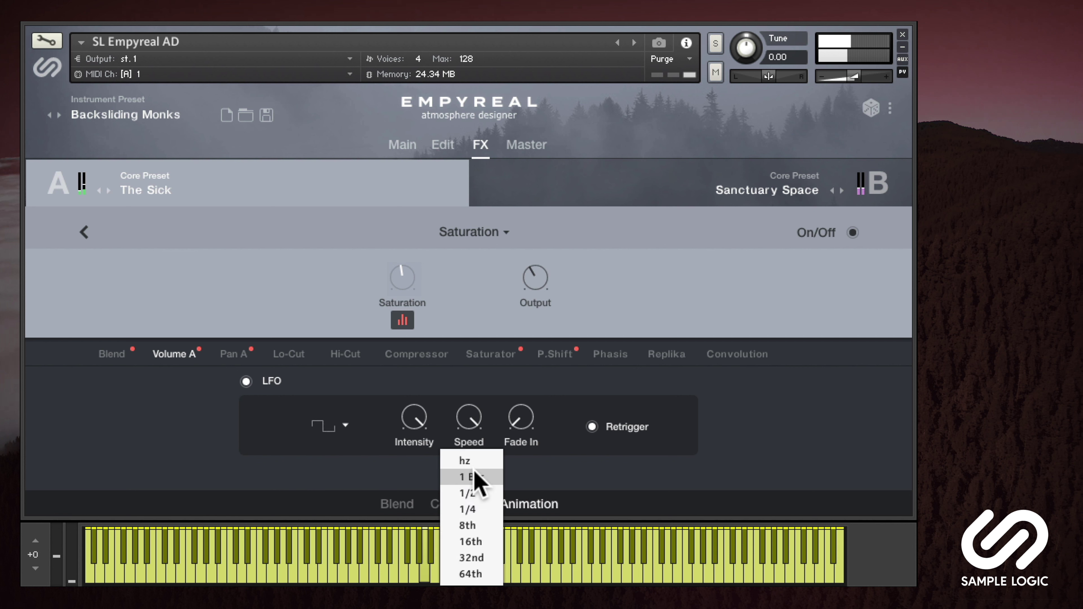
{"action": "left_click", "coordinate": [474, 522]}
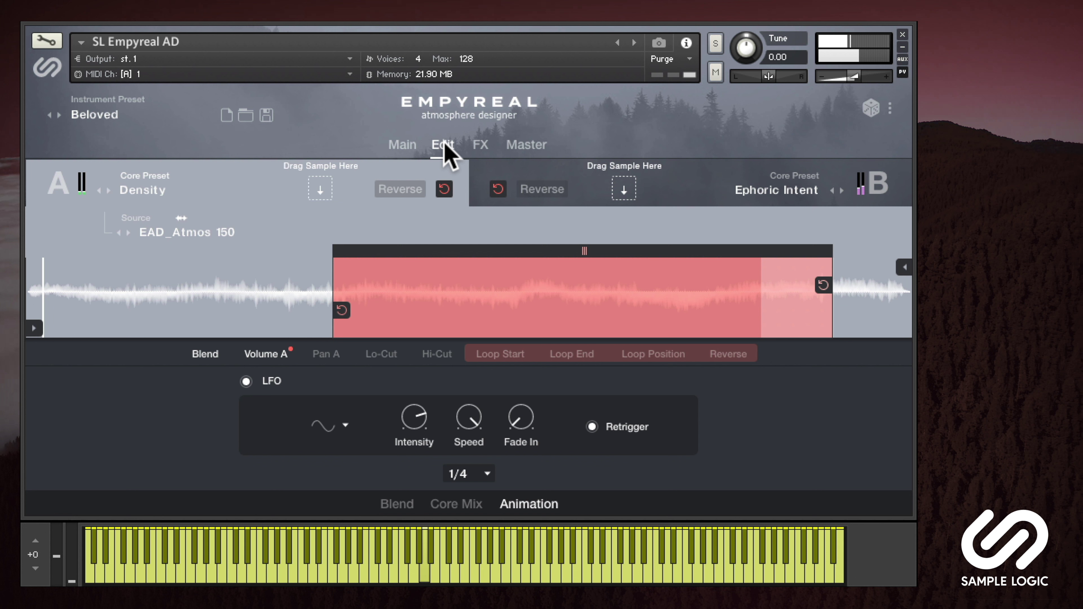
Step: In Core A's waveform, move the loop end and loop start earlier, and place the sample start inside the loop
{"action": "left_click_drag", "start_coordinate": [805, 297], "coordinate": [495, 303]}
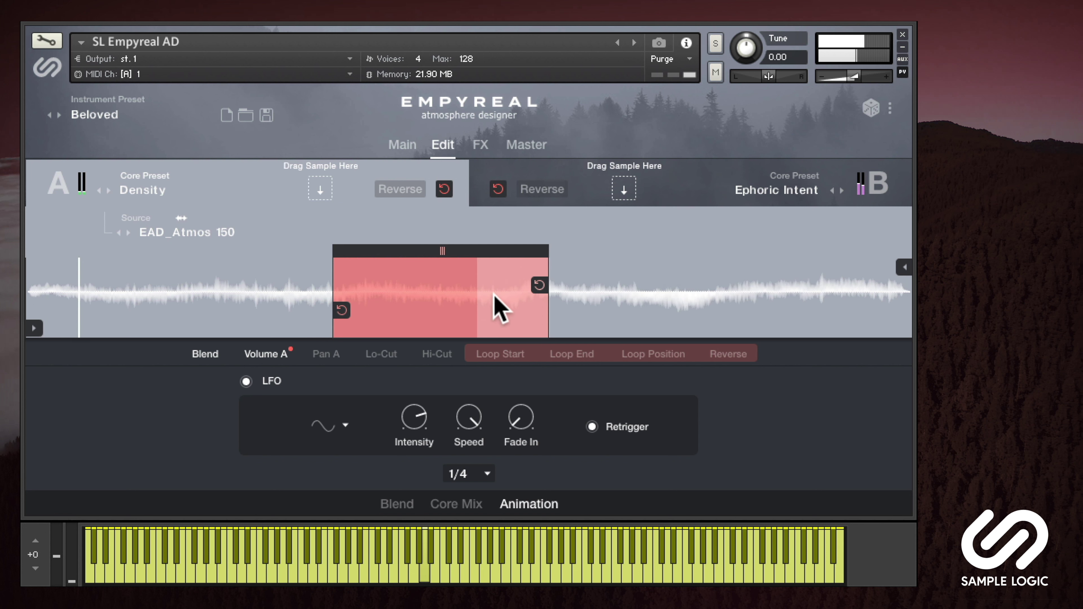
{"action": "left_click_drag", "start_coordinate": [332, 314], "coordinate": [187, 309]}
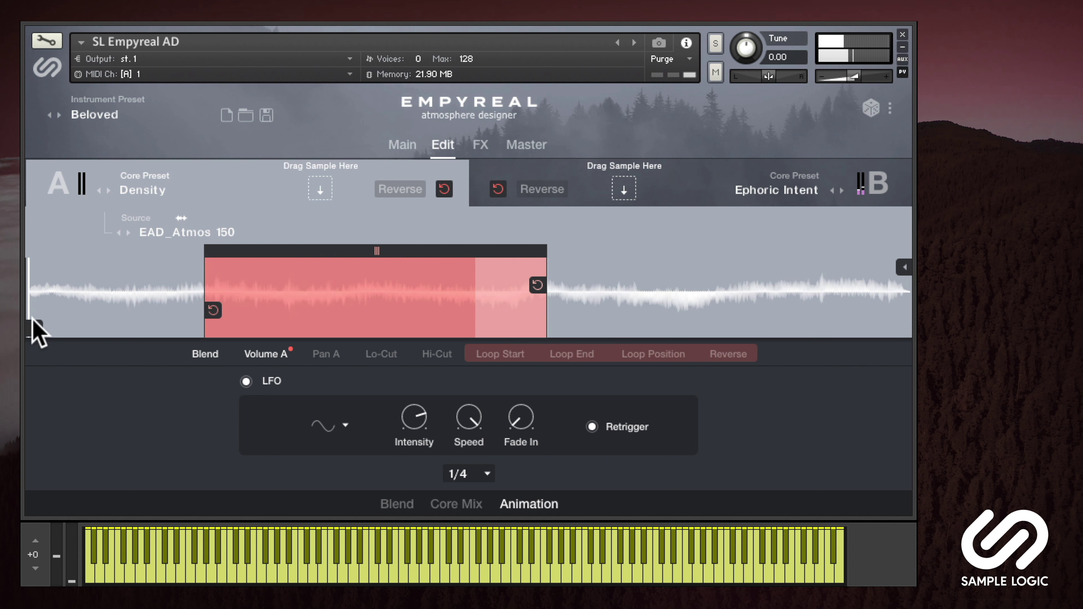
{"action": "left_click_drag", "start_coordinate": [33, 323], "coordinate": [320, 307]}
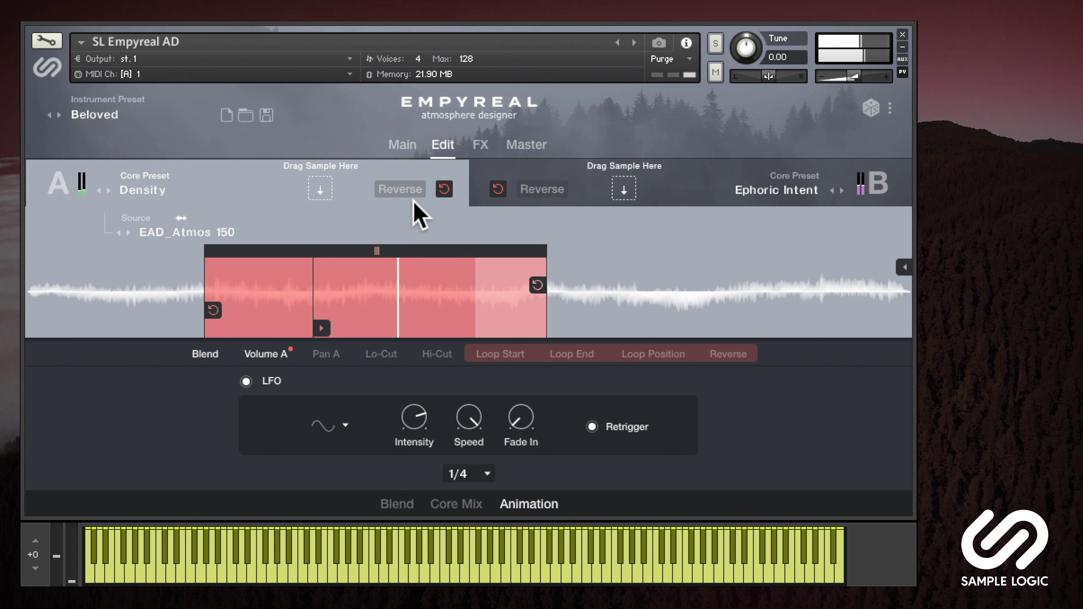
Step: Reverse sample playback on both cores and move Core B's sample start and sample end inside its loop
{"action": "left_click", "coordinate": [414, 191]}
{"action": "left_click", "coordinate": [517, 173]}
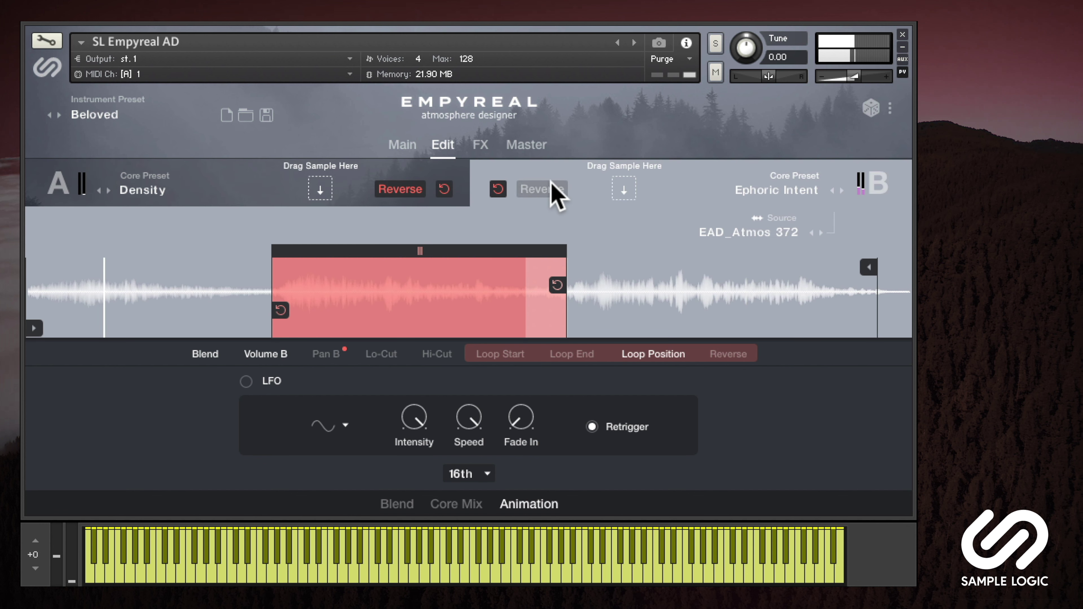
{"action": "left_click", "coordinate": [542, 189]}
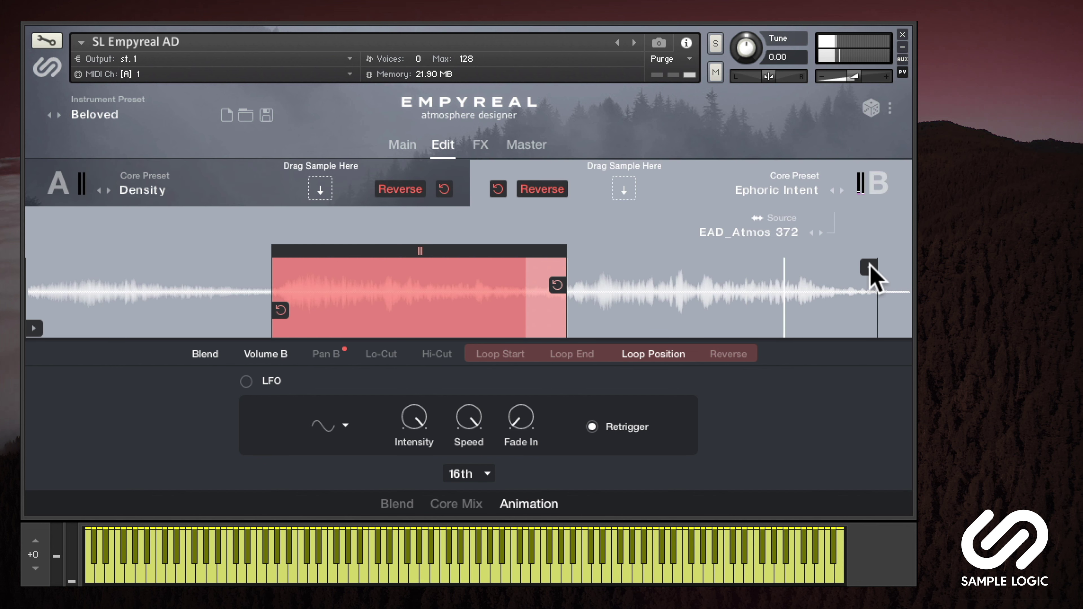
{"action": "left_click_drag", "start_coordinate": [868, 267], "coordinate": [508, 268]}
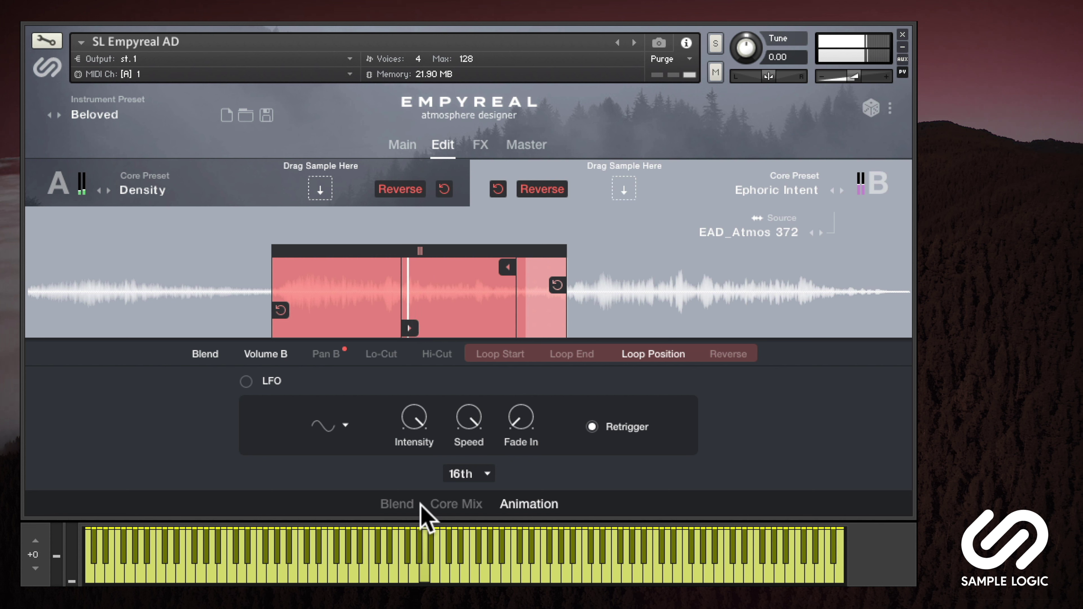
Step: Raise Core B's Lo-Cut, lower its Hi-Cut slightly, and add a little Energizer and Polisher
{"action": "left_click", "coordinate": [456, 503]}
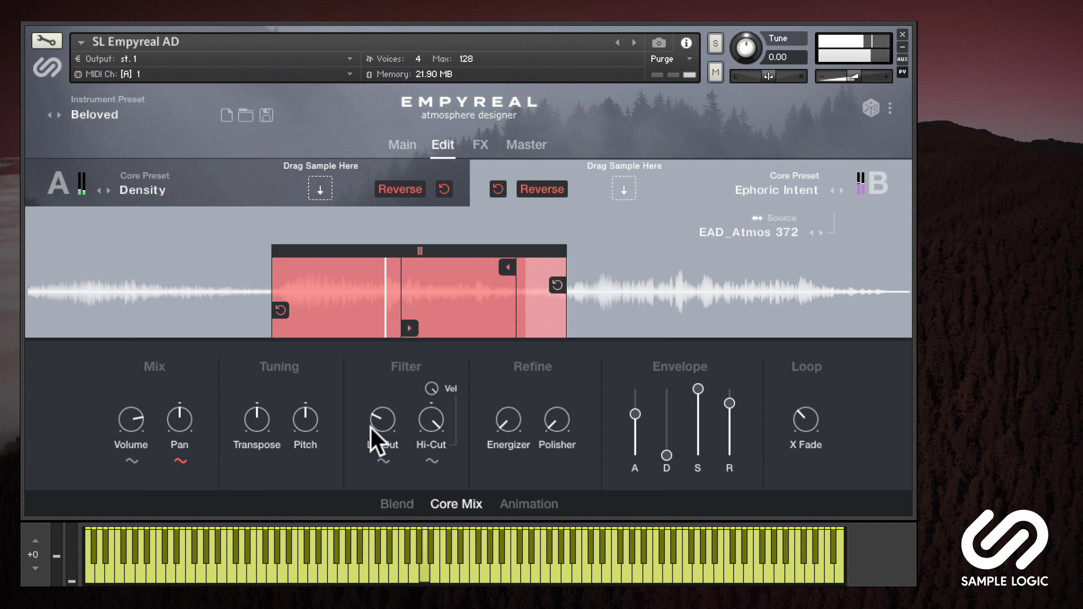
{"action": "mouse_move", "coordinate": [387, 440]}
{"action": "left_mouse_down"}
{"action": "mouse_move", "coordinate": [392, 404]}
{"action": "mouse_move", "coordinate": [399, 443]}
{"action": "mouse_move", "coordinate": [384, 427]}
{"action": "left_mouse_up"}
{"action": "left_click_drag", "start_coordinate": [509, 422], "coordinate": [559, 394]}
{"action": "left_click", "coordinate": [807, 410]}
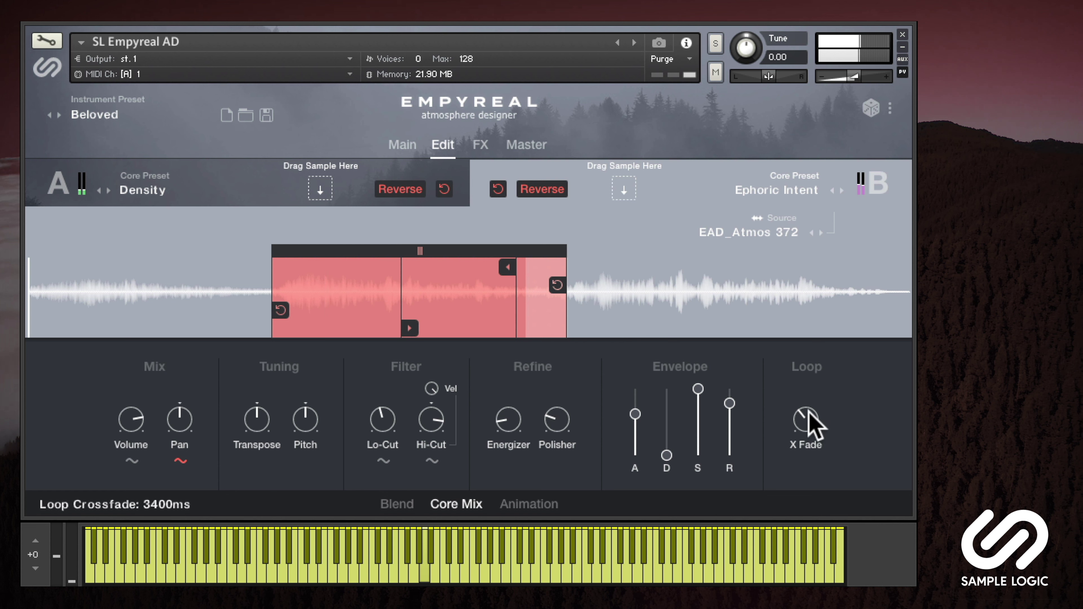
Step: Lower Core A's Hi-Cut to about 214.9 Hz and raise its Transpose and Pitch
{"action": "left_click", "coordinate": [434, 172]}
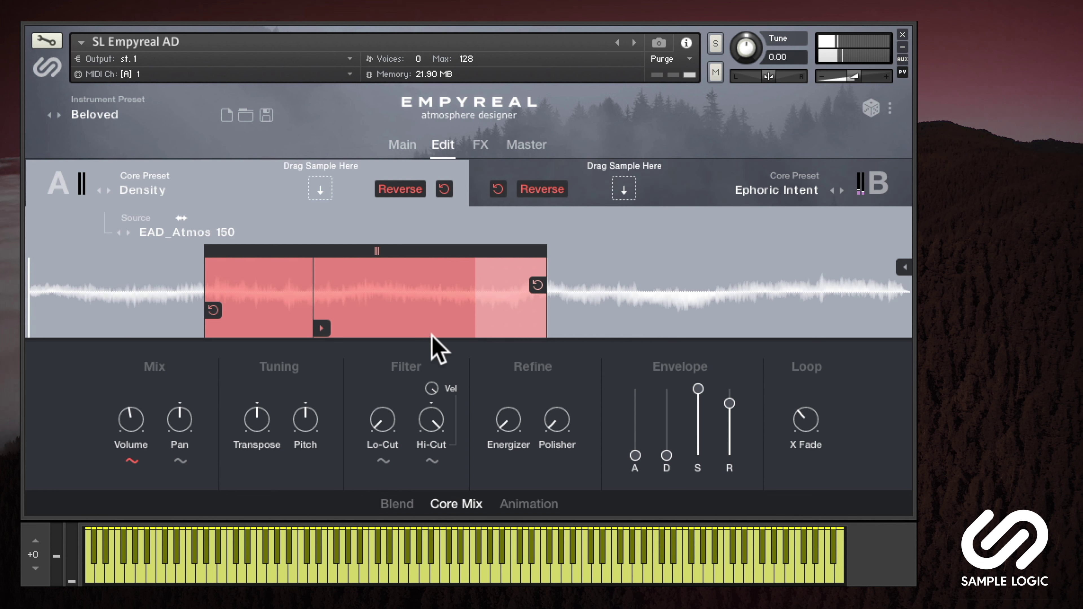
{"action": "left_click_drag", "start_coordinate": [427, 427], "coordinate": [442, 505]}
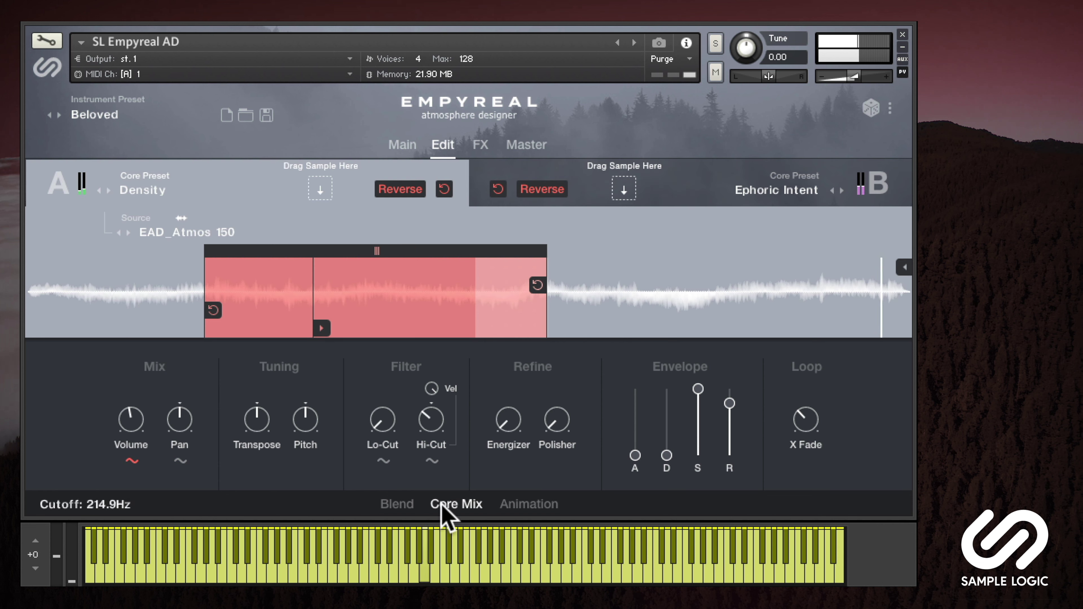
{"action": "left_click_drag", "start_coordinate": [259, 425], "coordinate": [306, 382]}
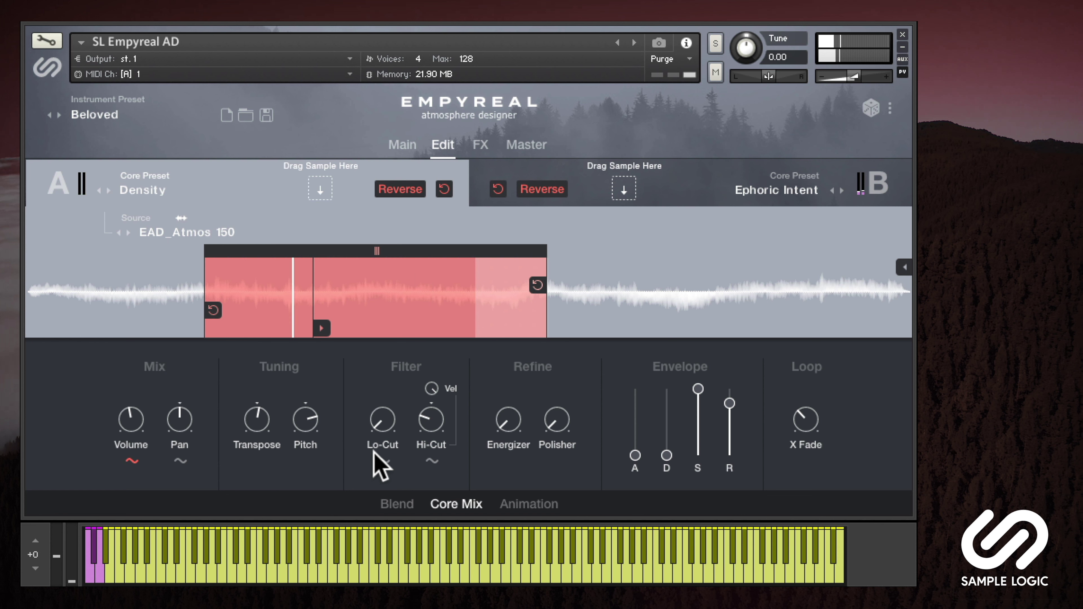
Step: Shift the blend fully to Core A and load NYE - 10 Sec Siren FX.wav as Core A's source
{"action": "left_click", "coordinate": [397, 505]}
{"action": "left_click_drag", "start_coordinate": [470, 420], "coordinate": [377, 420]}
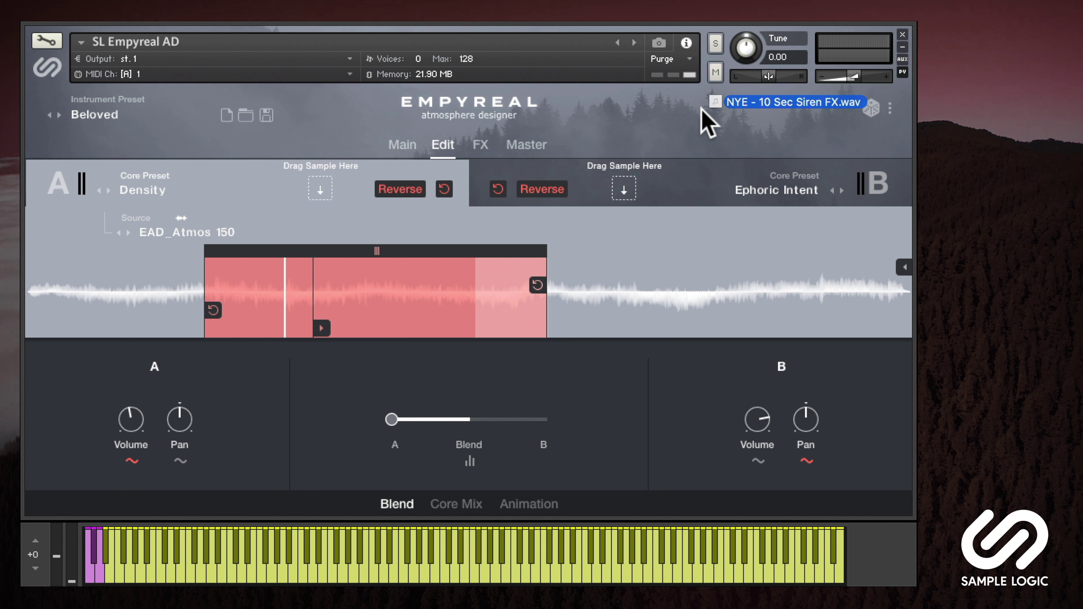
{"action": "left_click_drag", "start_coordinate": [709, 116], "coordinate": [320, 190]}
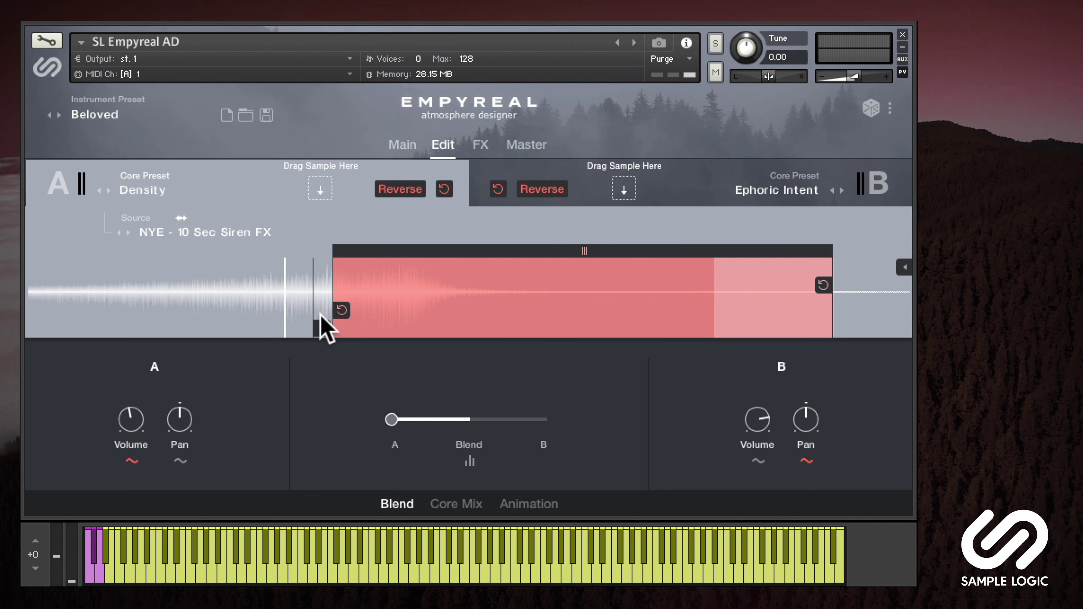
Step: Confine Core A's loop to a short early section of the siren, with sample start and sample end inside it
{"action": "left_click_drag", "start_coordinate": [322, 322], "coordinate": [112, 322]}
{"action": "left_click_drag", "start_coordinate": [812, 288], "coordinate": [277, 285]}
{"action": "left_click_drag", "start_coordinate": [895, 268], "coordinate": [252, 280]}
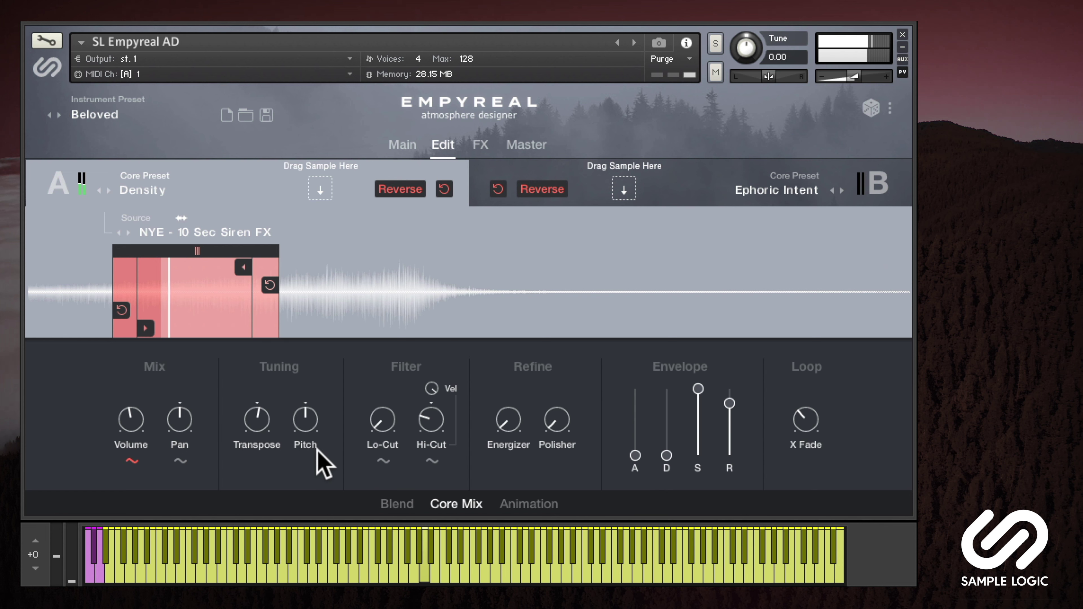
Step: Load the Bliss Ambient FX chain on Core A and move the blend back to just short of the middle
{"action": "left_click", "coordinate": [481, 144]}
{"action": "left_click", "coordinate": [143, 232]}
{"action": "left_click", "coordinate": [150, 47]}
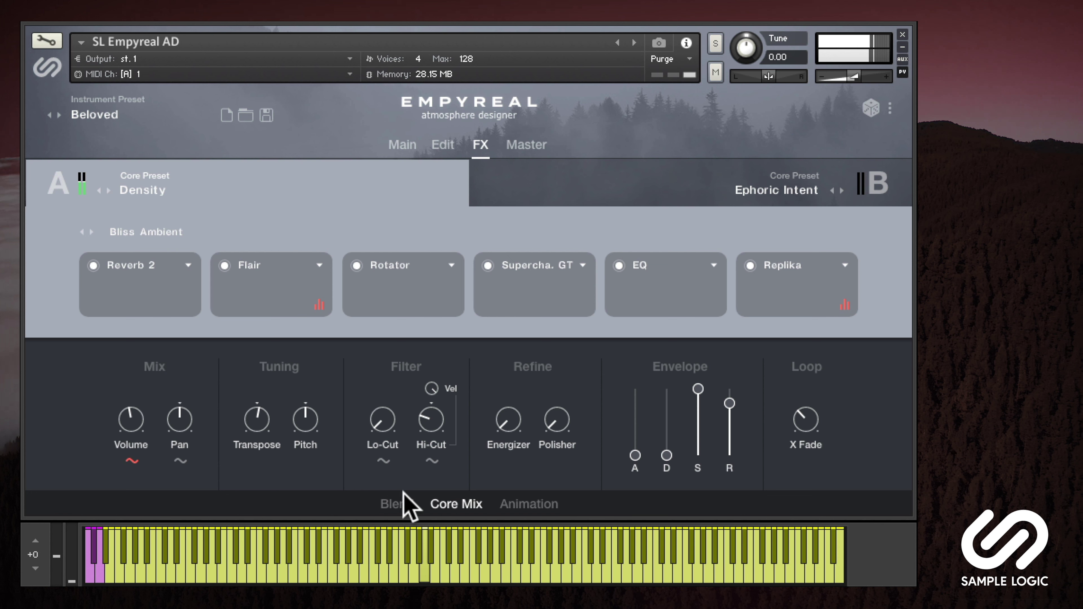
{"action": "left_click", "coordinate": [398, 504]}
{"action": "left_click_drag", "start_coordinate": [393, 423], "coordinate": [462, 421]}
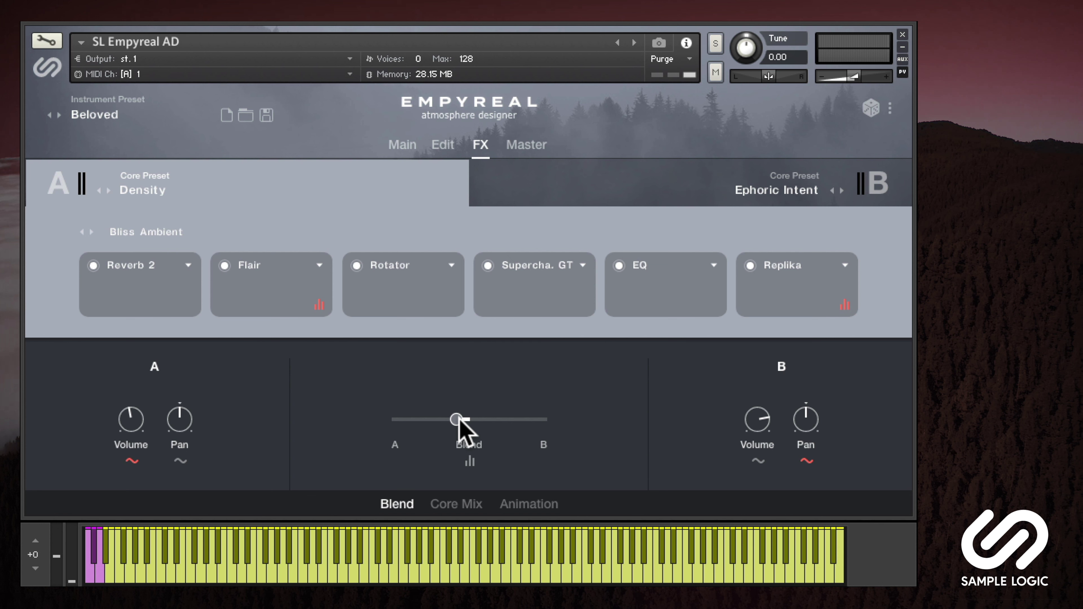
Step: In Core A's settings, split the keyboard range with Core A's high key at F#3 and Core B's low key at C#4
{"action": "left_click", "coordinate": [399, 148]}
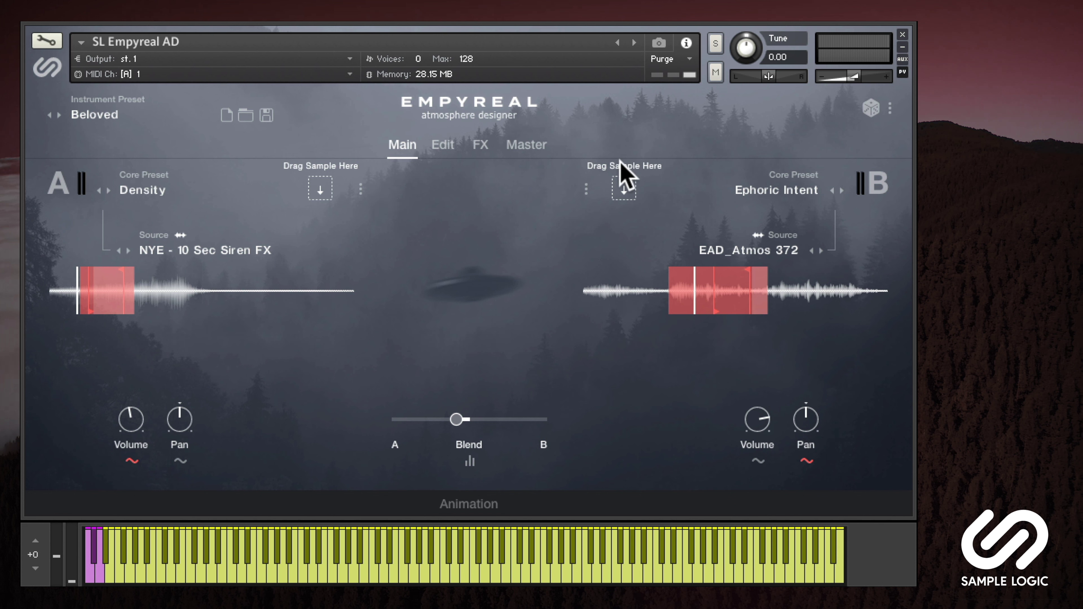
{"action": "left_click", "coordinate": [360, 189]}
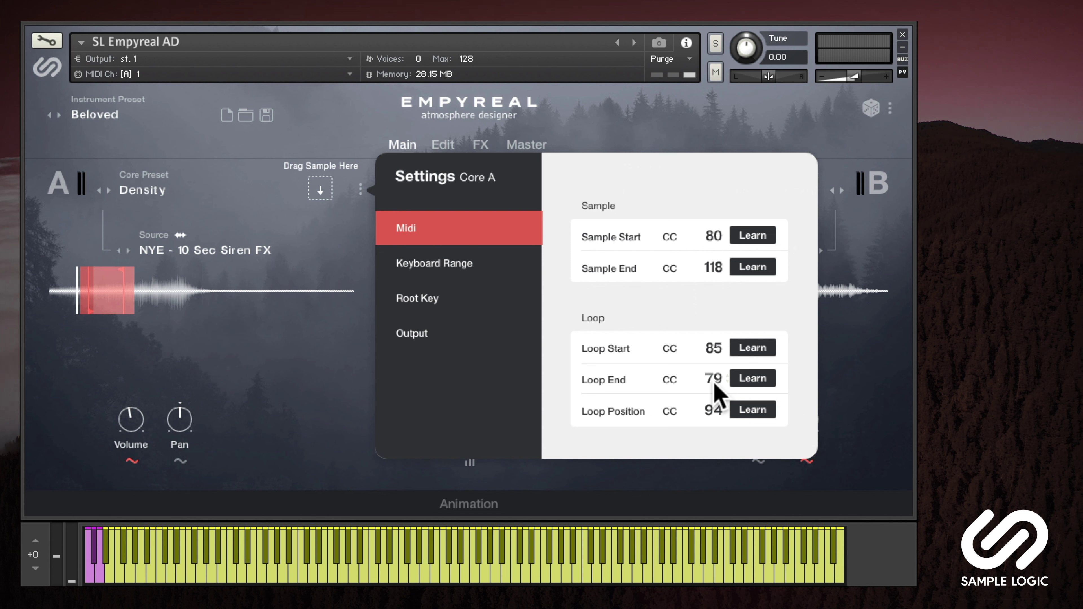
{"action": "left_click", "coordinate": [483, 272]}
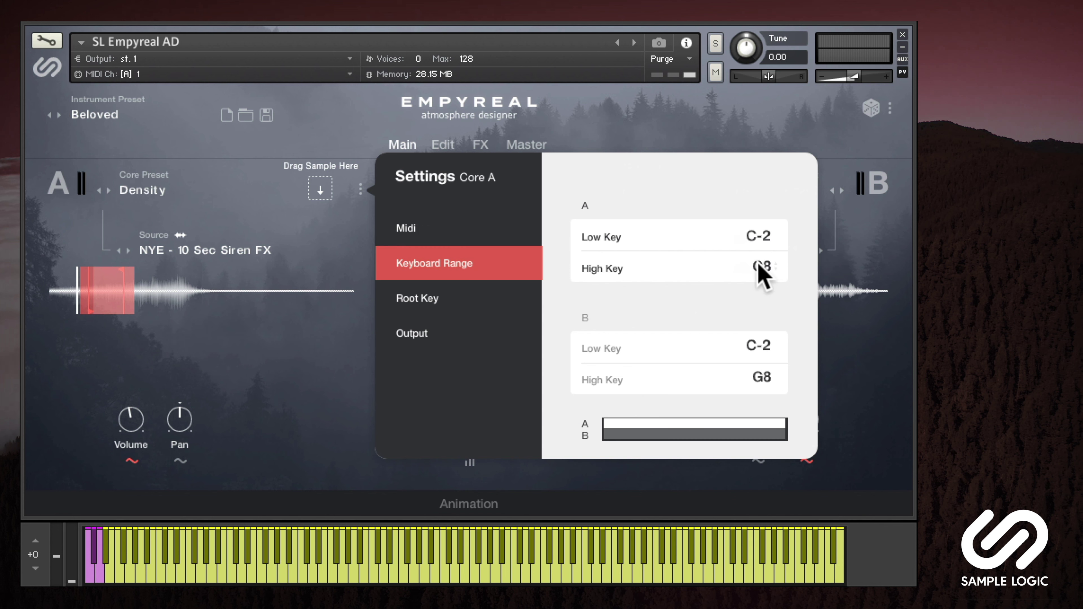
{"action": "left_click_drag", "start_coordinate": [759, 273], "coordinate": [756, 386]}
{"action": "left_click_drag", "start_coordinate": [762, 347], "coordinate": [746, 216]}
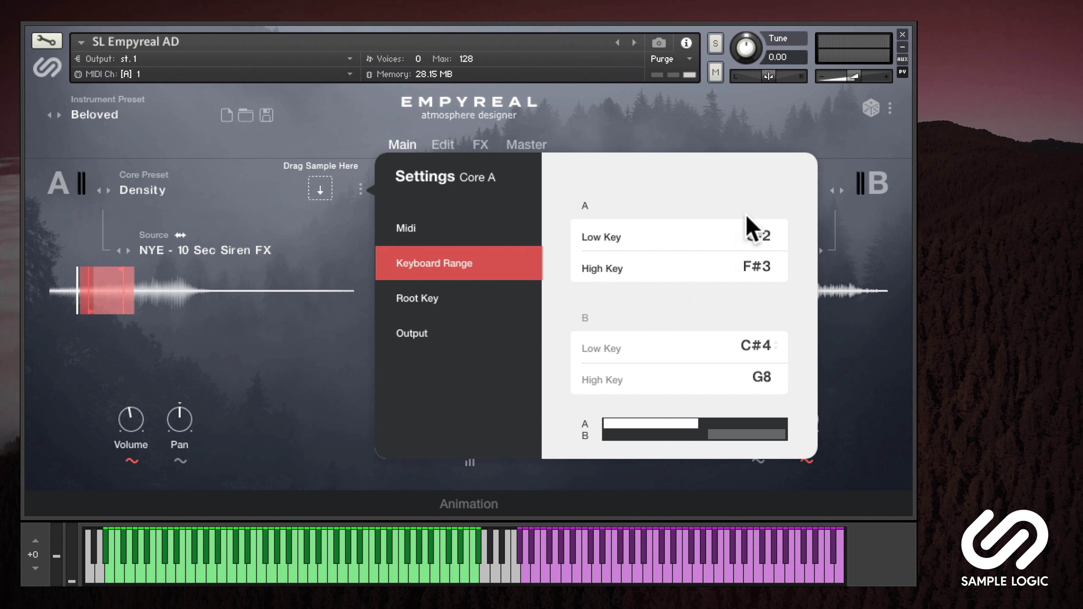
Step: Play notes in Core B's upper key range and Core A's lower key range to audition the split
{"action": "left_click", "coordinate": [664, 570]}
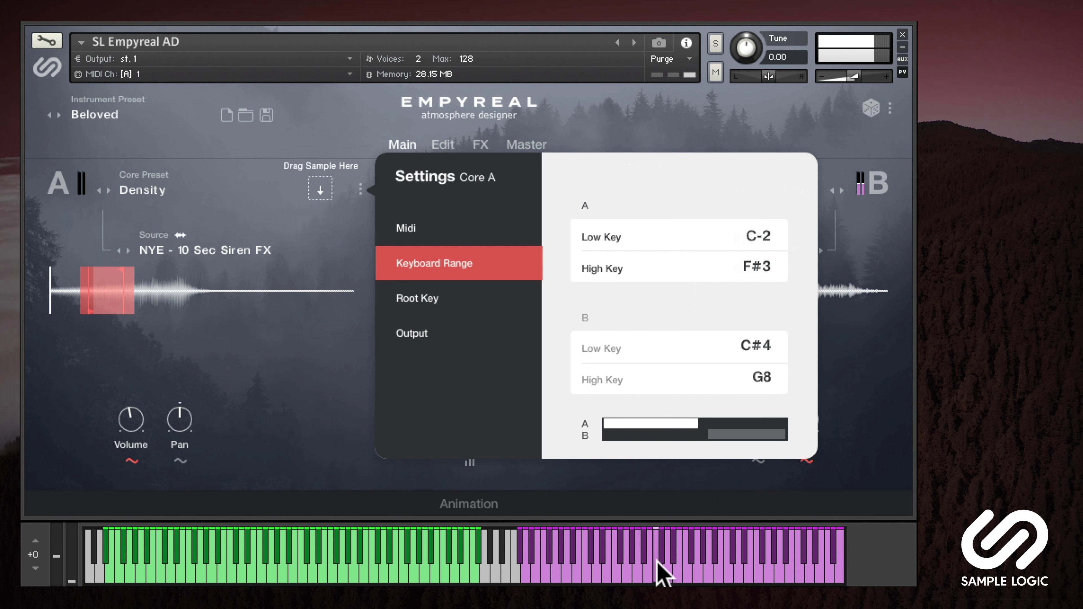
{"action": "left_click", "coordinate": [616, 559]}
{"action": "left_click", "coordinate": [393, 560]}
{"action": "left_click", "coordinate": [351, 569]}
{"action": "left_click", "coordinate": [327, 571]}
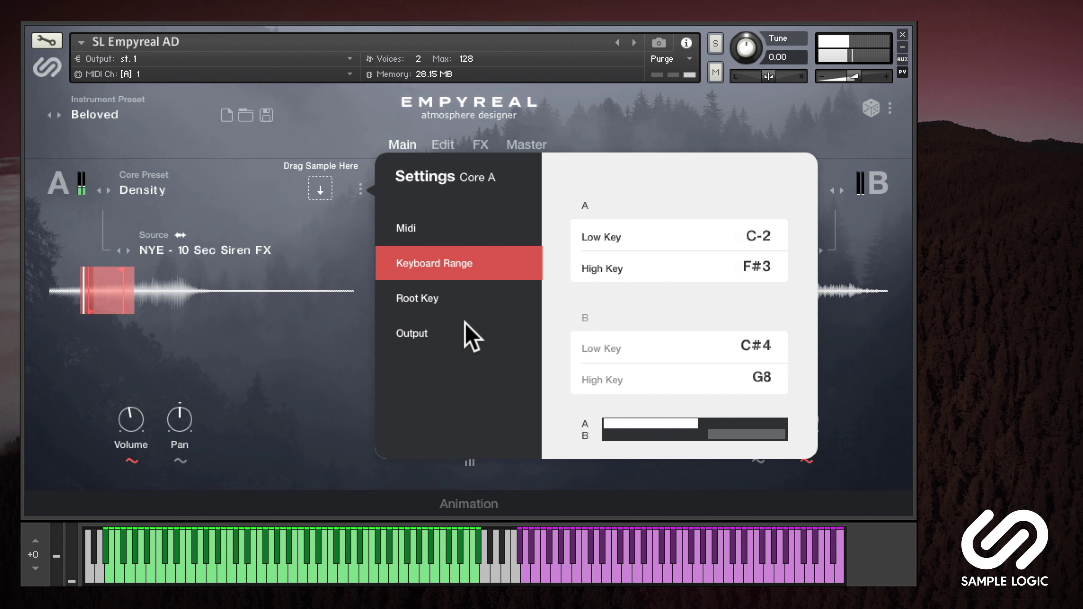
Step: Set Core A's root key to D#2 and show its output setting
{"action": "left_click", "coordinate": [471, 297]}
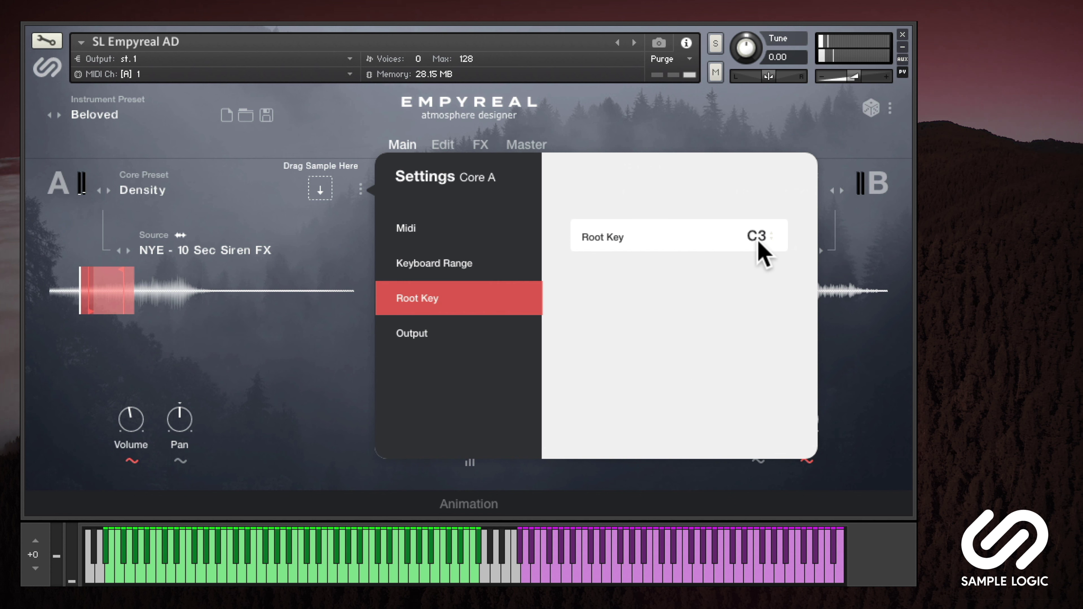
{"action": "scroll", "coordinate": [760, 244], "scroll_direction": "down", "scroll_amount": 1}
{"action": "scroll", "coordinate": [758, 242], "scroll_direction": "down", "scroll_amount": 5}
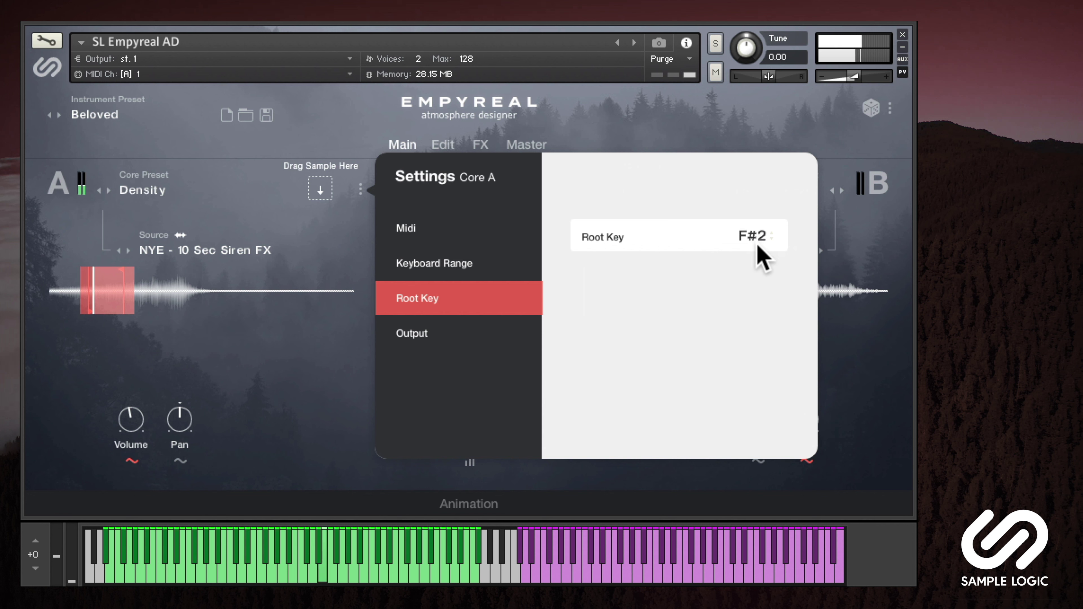
{"action": "scroll", "coordinate": [759, 249], "scroll_direction": "down", "scroll_amount": 3}
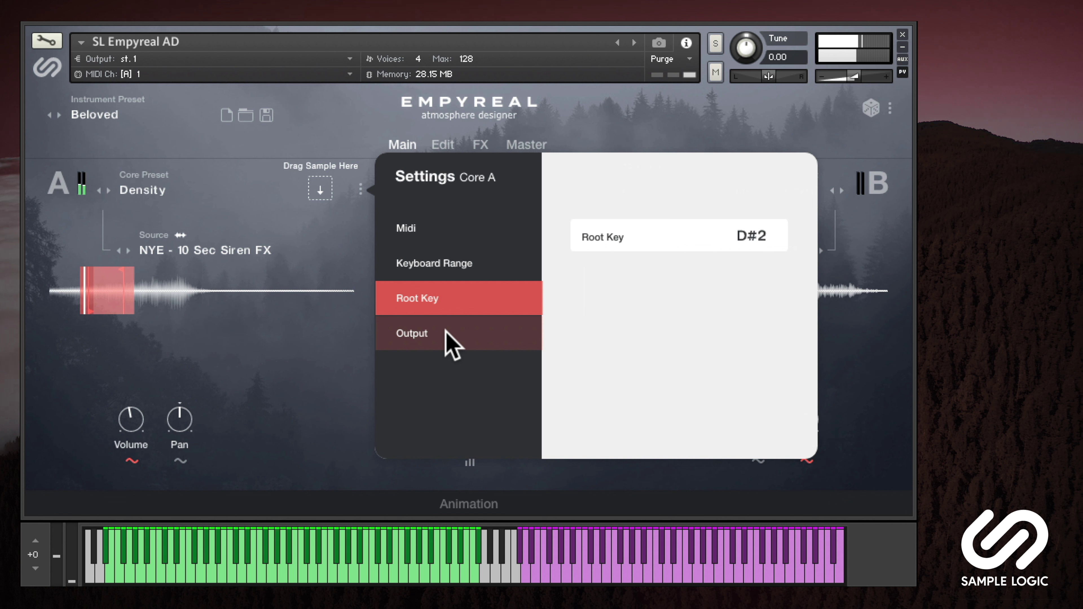
{"action": "left_click", "coordinate": [450, 341]}
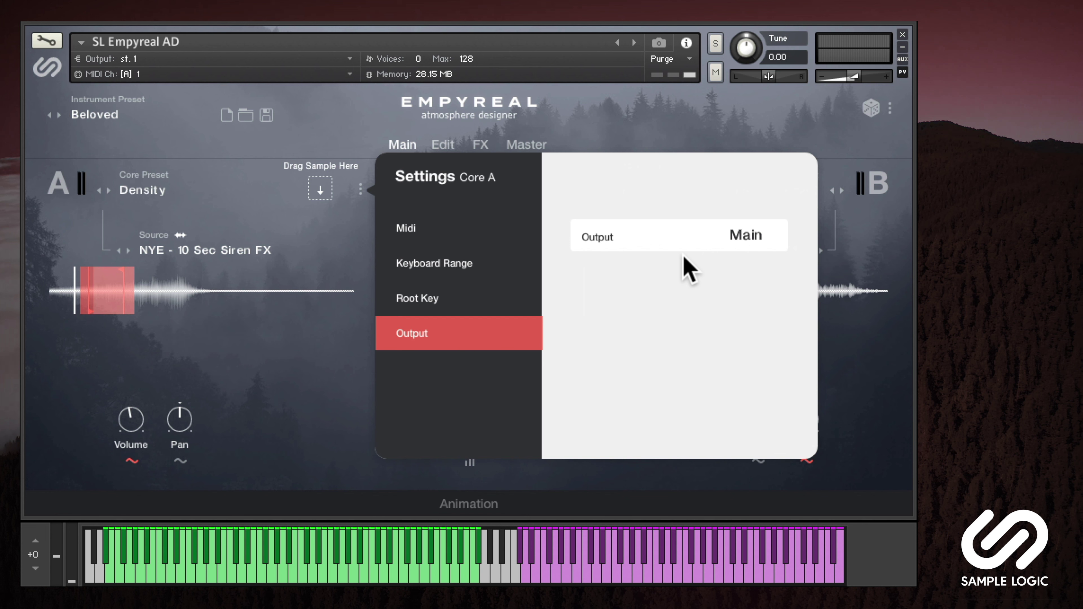
Step: Enable Instrument Preset randomization, exclude both Core Presets, Core B's Source and Core A's FX Chain, and randomize the instrument
{"action": "left_click", "coordinate": [891, 108]}
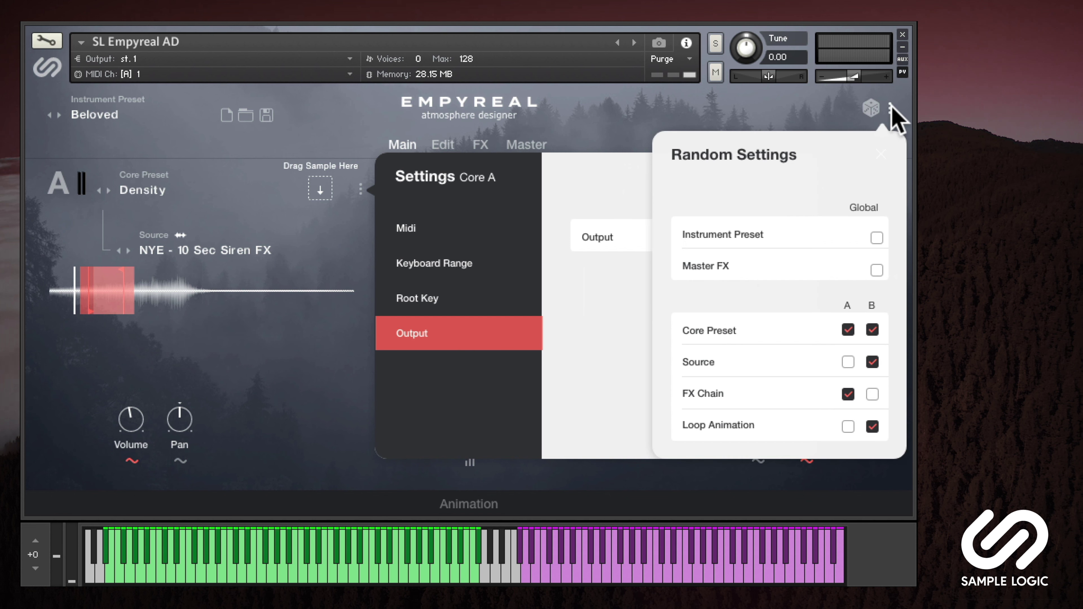
{"action": "left_click", "coordinate": [876, 238]}
{"action": "left_click", "coordinate": [872, 329]}
{"action": "left_click", "coordinate": [848, 330]}
{"action": "left_click", "coordinate": [873, 362]}
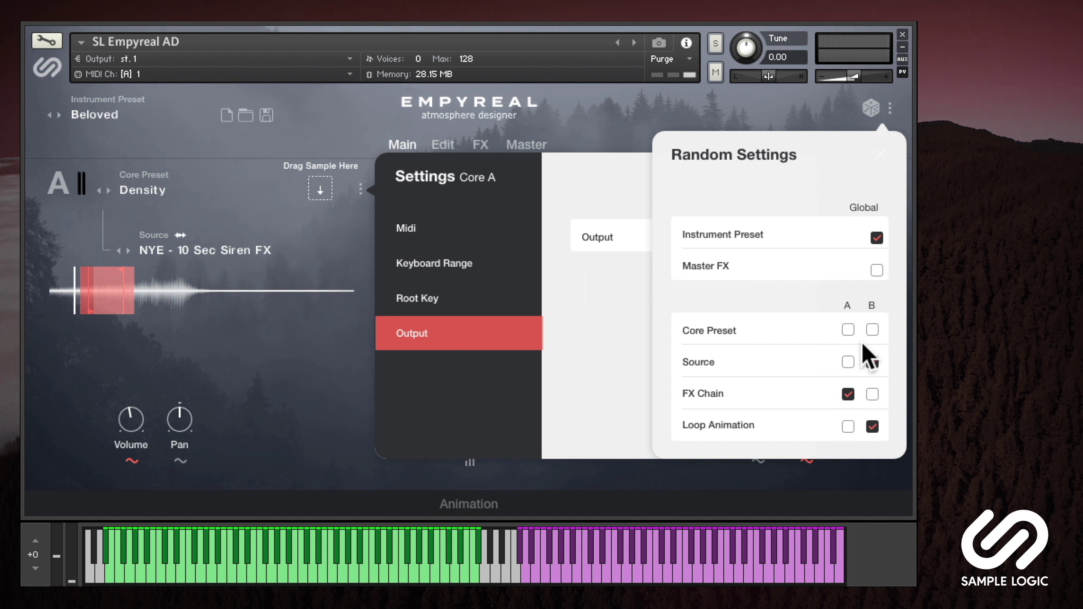
{"action": "left_click", "coordinate": [848, 393]}
{"action": "left_click", "coordinate": [870, 108]}
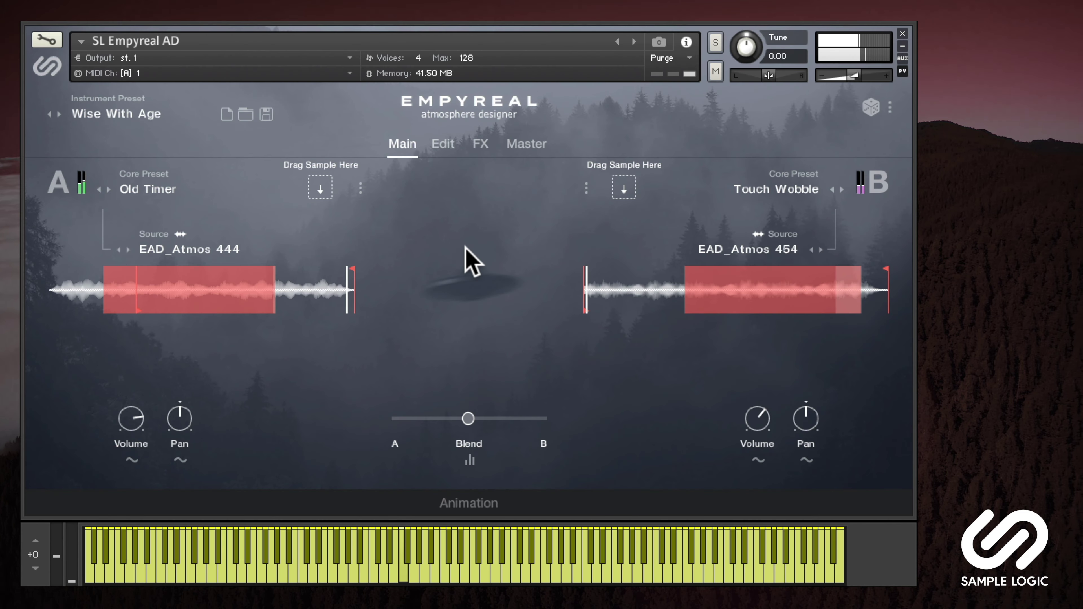
Step: Review Core A's Loop Start, Loop End and Reverse step sequencers while its sample plays
{"action": "left_click", "coordinate": [443, 144]}
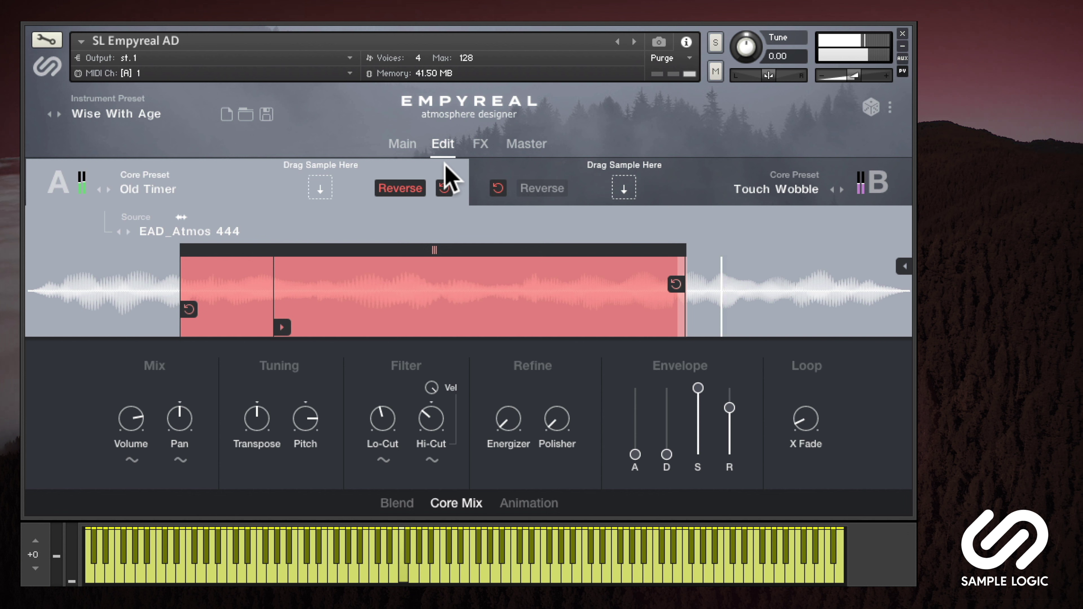
{"action": "left_click", "coordinate": [529, 503]}
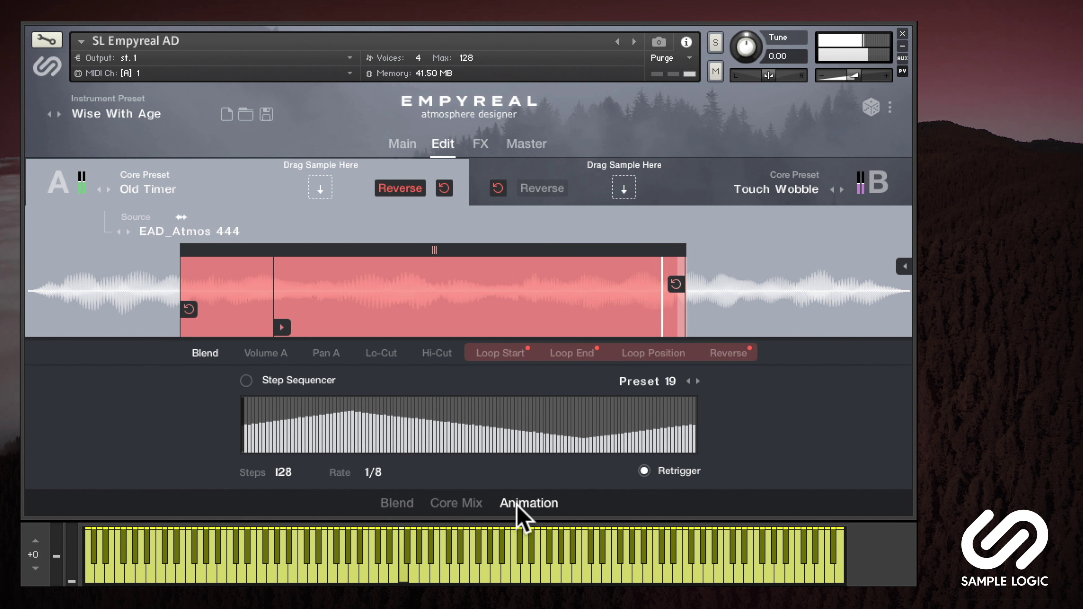
{"action": "left_click", "coordinate": [505, 356]}
{"action": "left_click", "coordinate": [556, 354]}
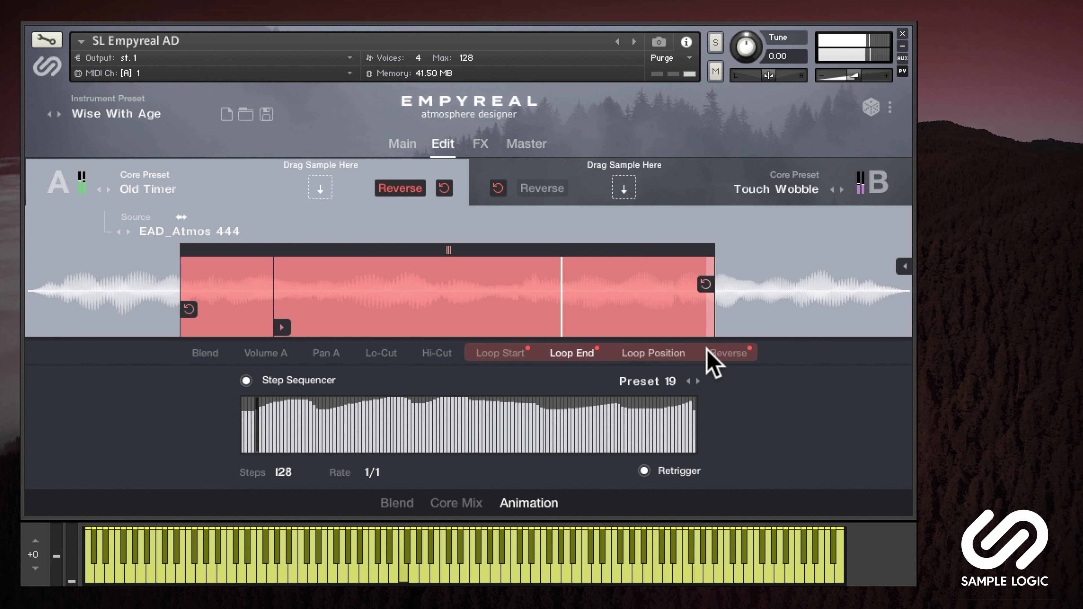
{"action": "left_click", "coordinate": [722, 351]}
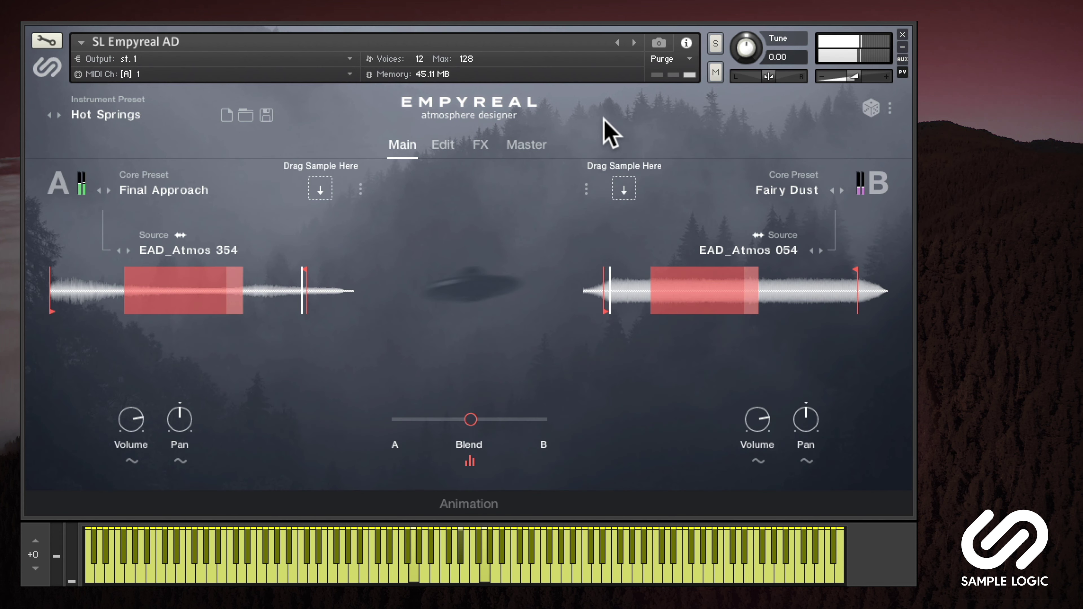
Step: Inspect the FX chains of both cores, including Core B's Choral controls, and view the master effects
{"action": "left_click", "coordinate": [480, 146]}
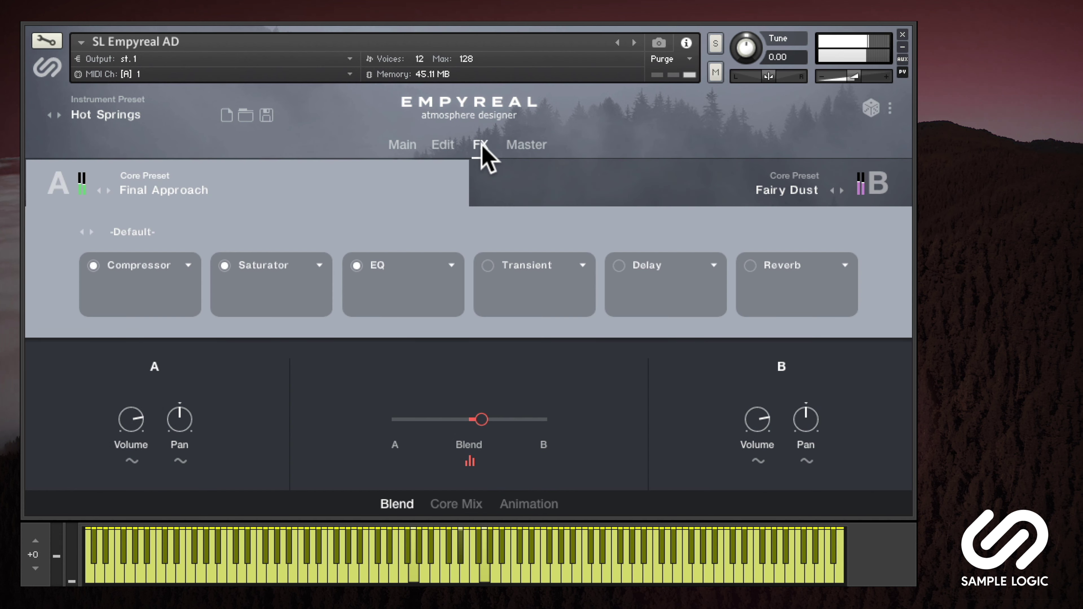
{"action": "left_click", "coordinate": [554, 171]}
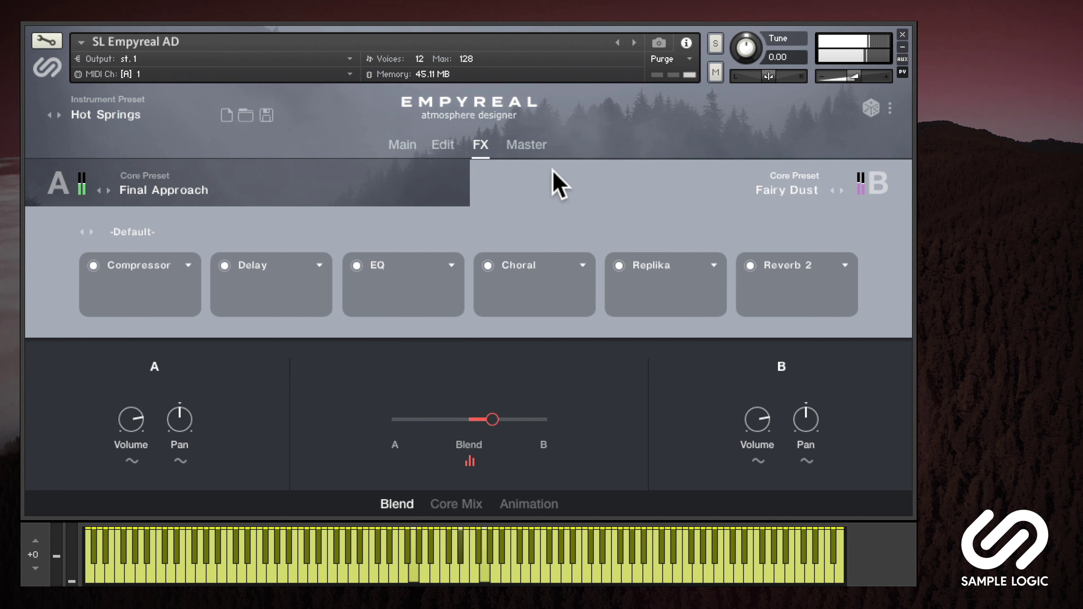
{"action": "left_click", "coordinate": [535, 296]}
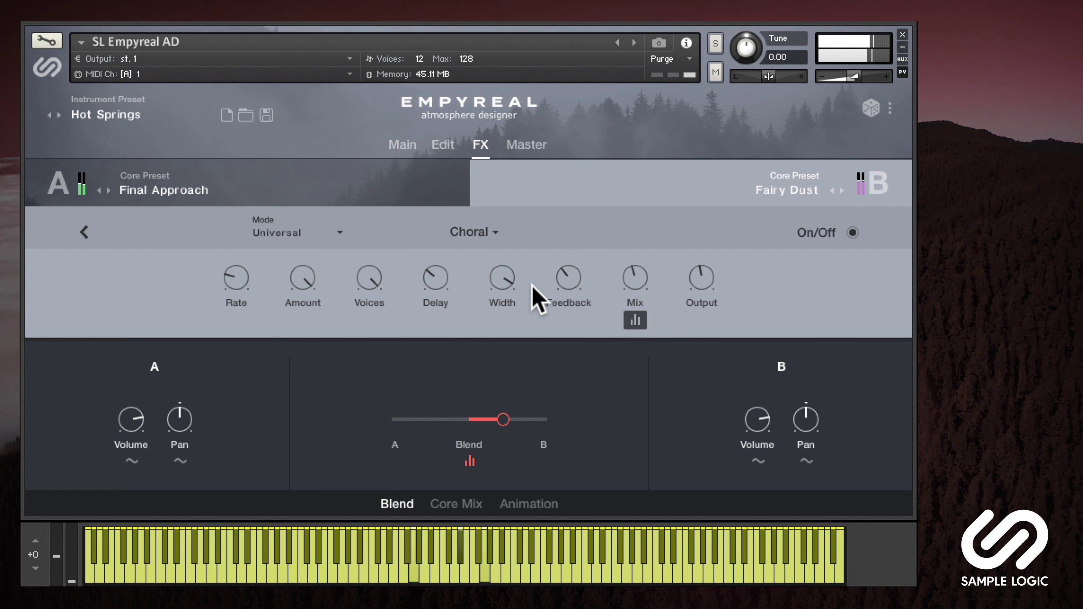
{"action": "left_click", "coordinate": [530, 145]}
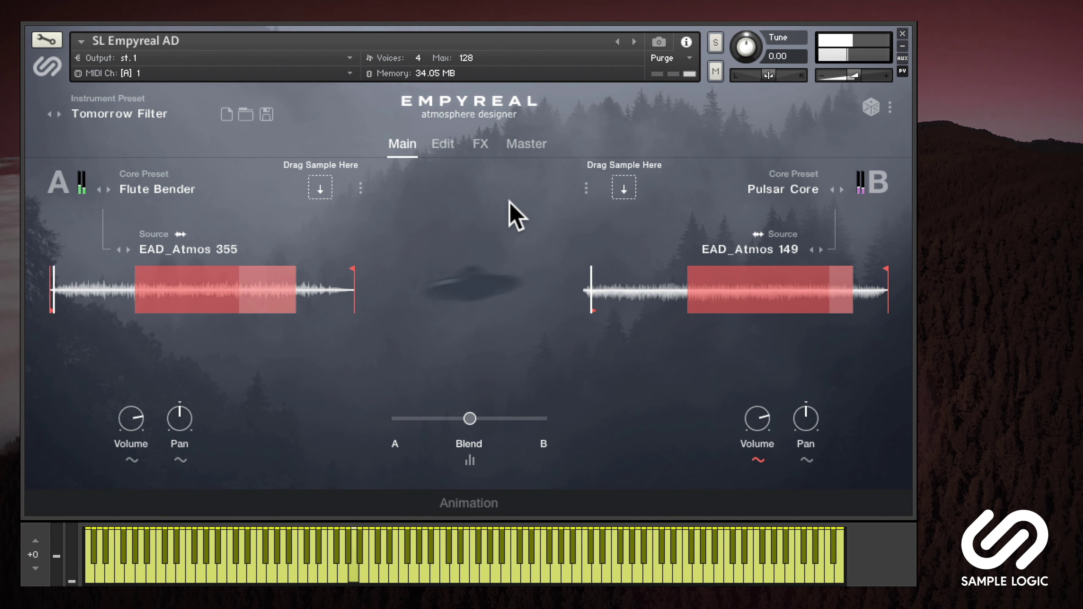
Step: Turn on the Blend step sequencer of the Tomorrow Filter preset
{"action": "left_click", "coordinate": [470, 459]}
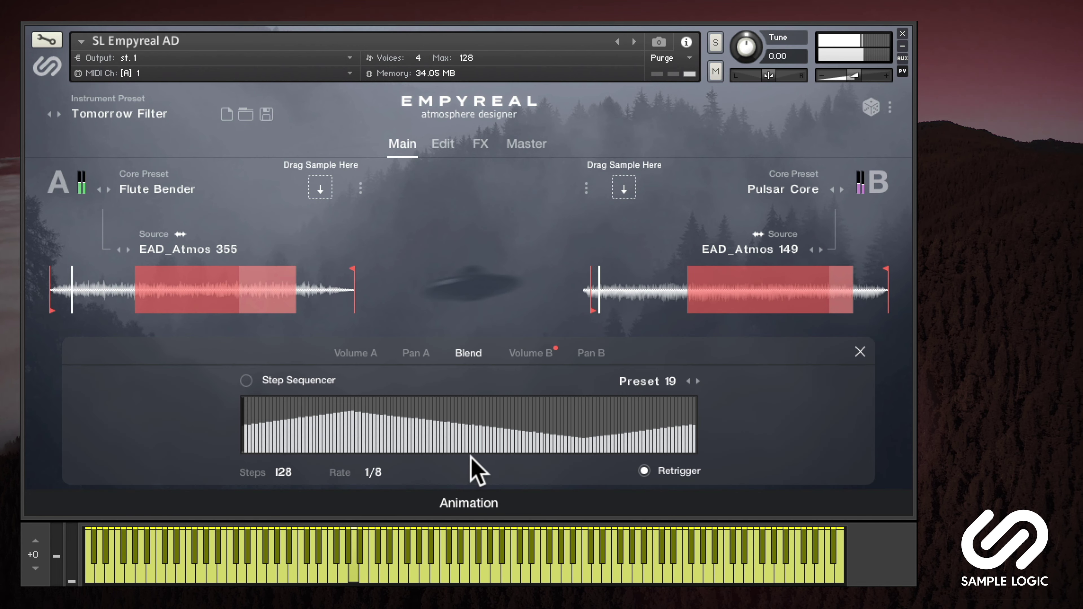
{"action": "left_click", "coordinate": [248, 380]}
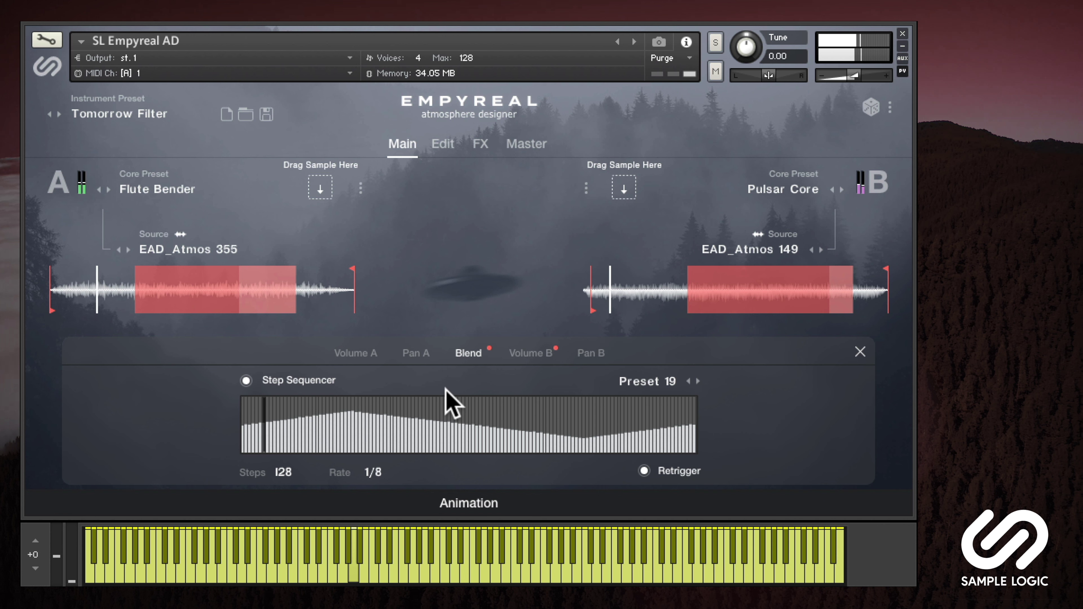
Step: Inspect Core A's sample editing view, its Hi Cut effect and the animation of the effect's Cut control
{"action": "left_click", "coordinate": [444, 145]}
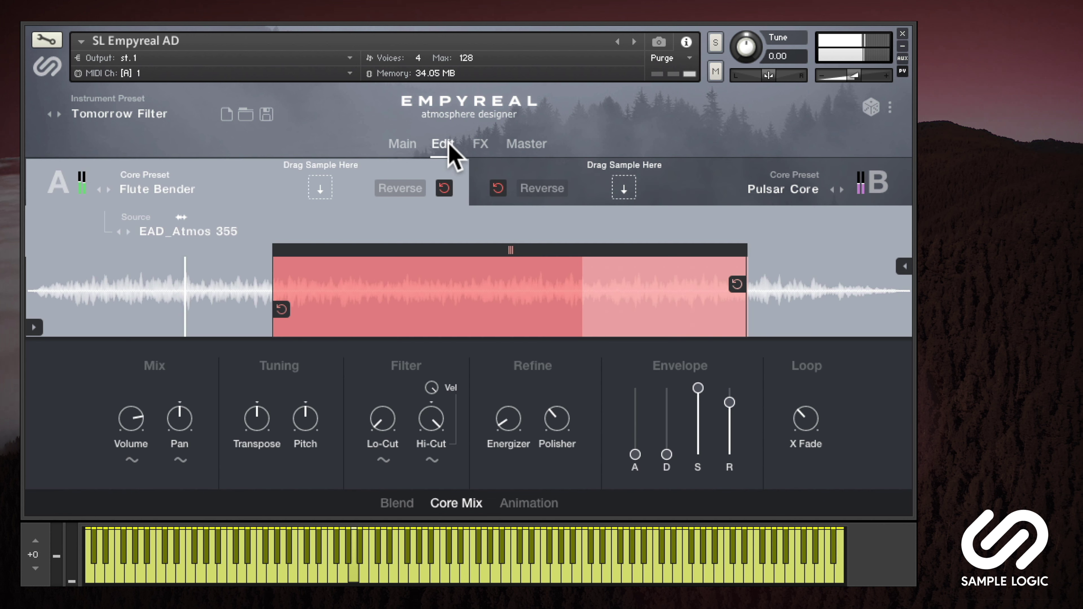
{"action": "left_click", "coordinate": [480, 145]}
{"action": "left_click", "coordinate": [718, 315]}
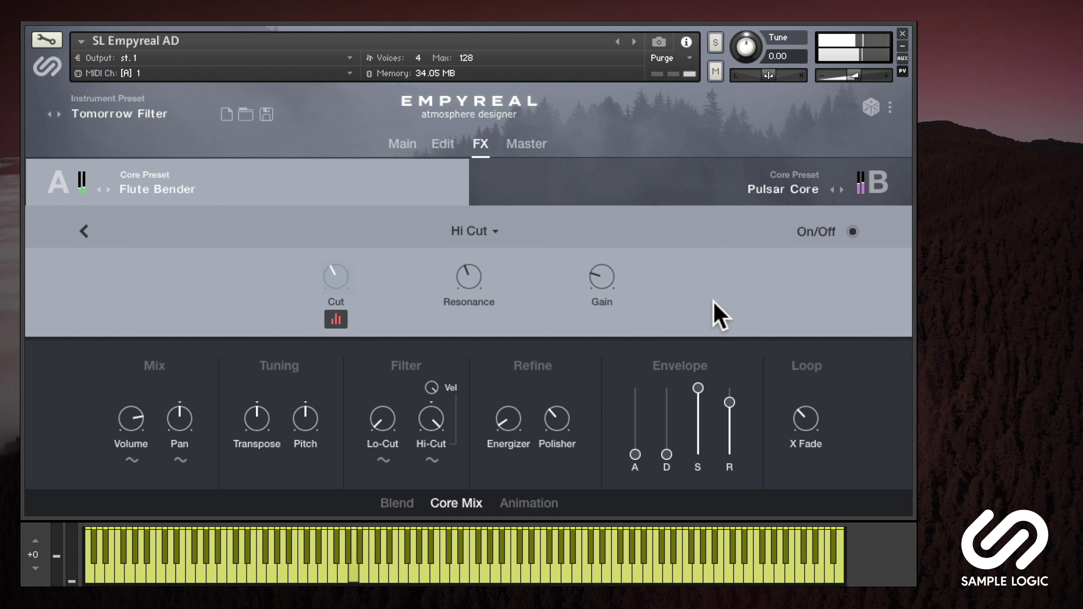
{"action": "left_click", "coordinate": [337, 319]}
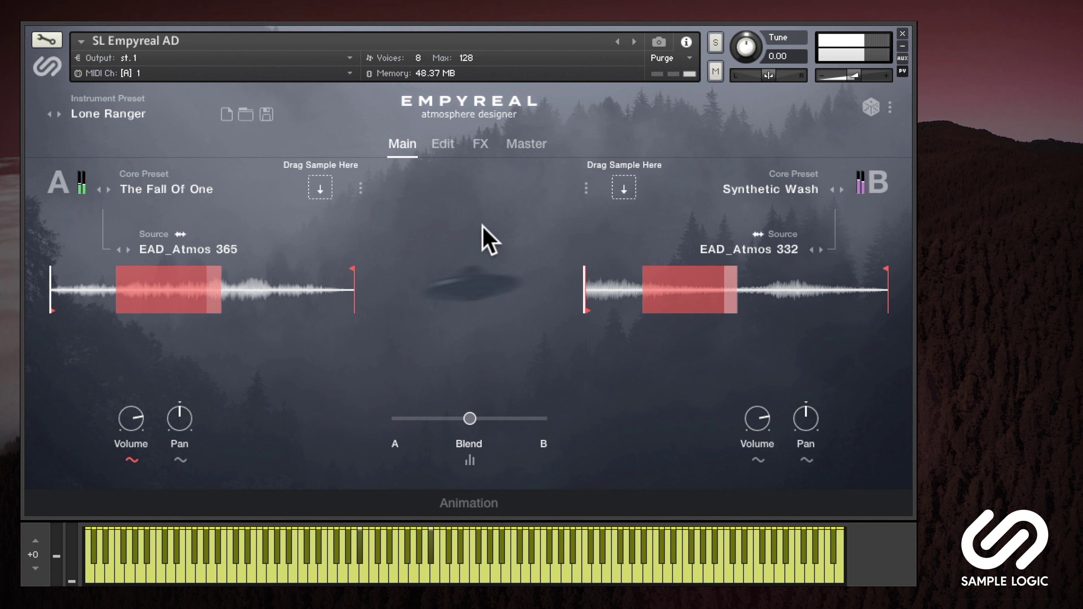
Step: Sweep the Lone Ranger preset's blend toward Core A and bring it back close to the centre
{"action": "left_click_drag", "start_coordinate": [493, 418], "coordinate": [431, 419]}
{"action": "left_click_drag", "start_coordinate": [441, 422], "coordinate": [462, 423]}
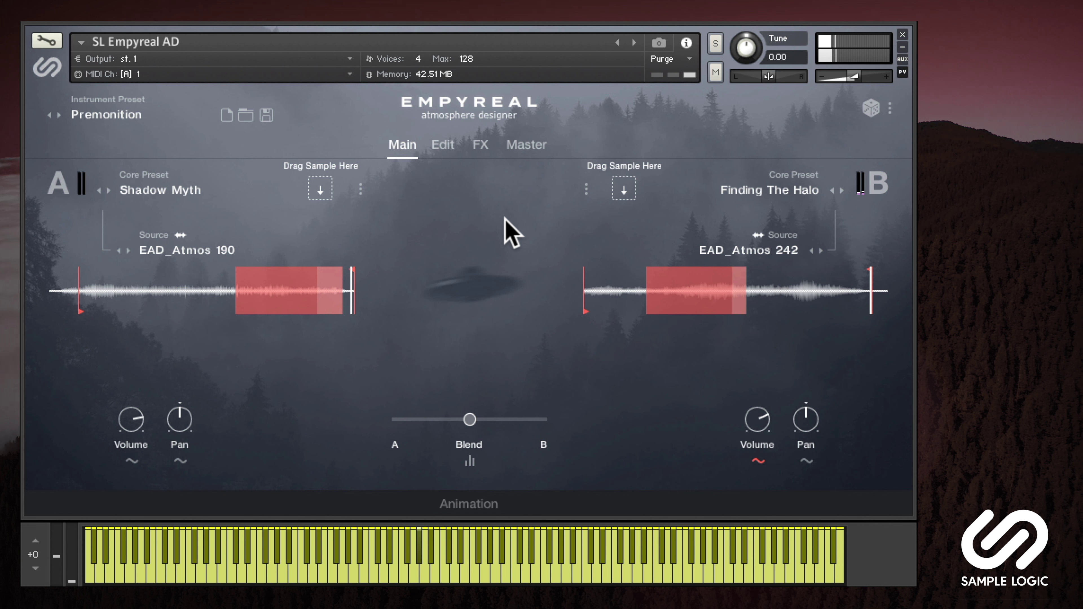
Step: Inspect the Premonition preset's core editing view, Core B's FX chain with its Saturation controls, and Core B's Hi-Cut animation
{"action": "left_click", "coordinate": [443, 146]}
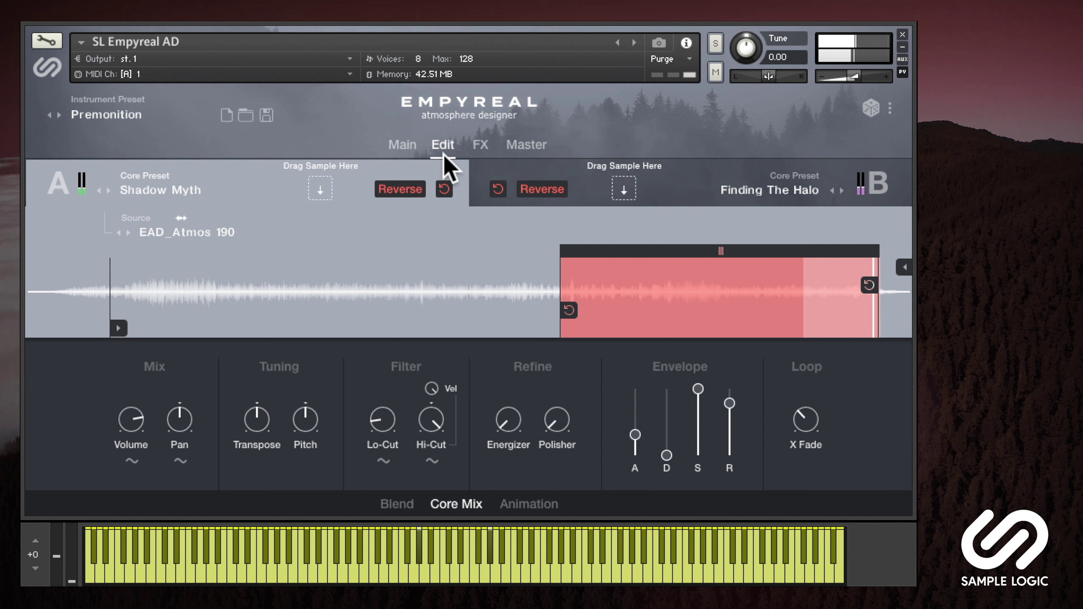
{"action": "left_click", "coordinate": [480, 146]}
{"action": "left_click", "coordinate": [501, 167]}
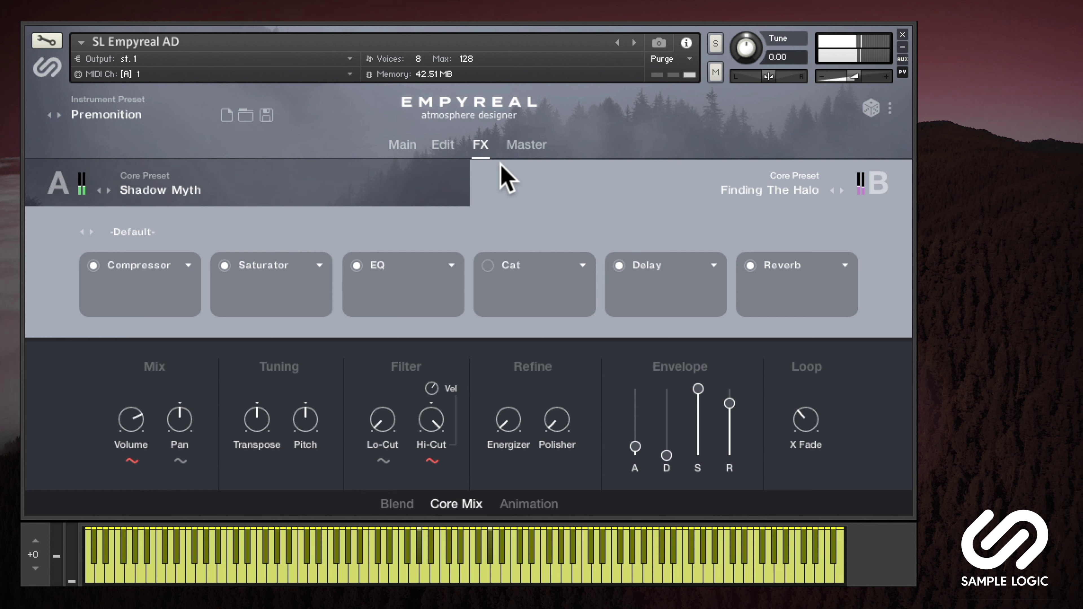
{"action": "left_click", "coordinate": [284, 303]}
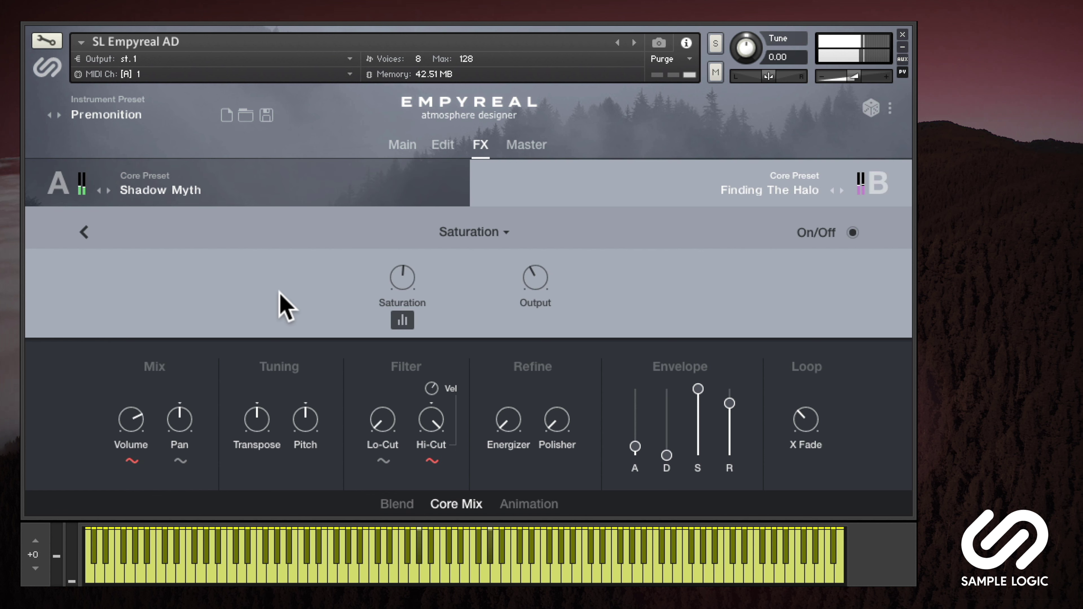
{"action": "left_click", "coordinate": [423, 457]}
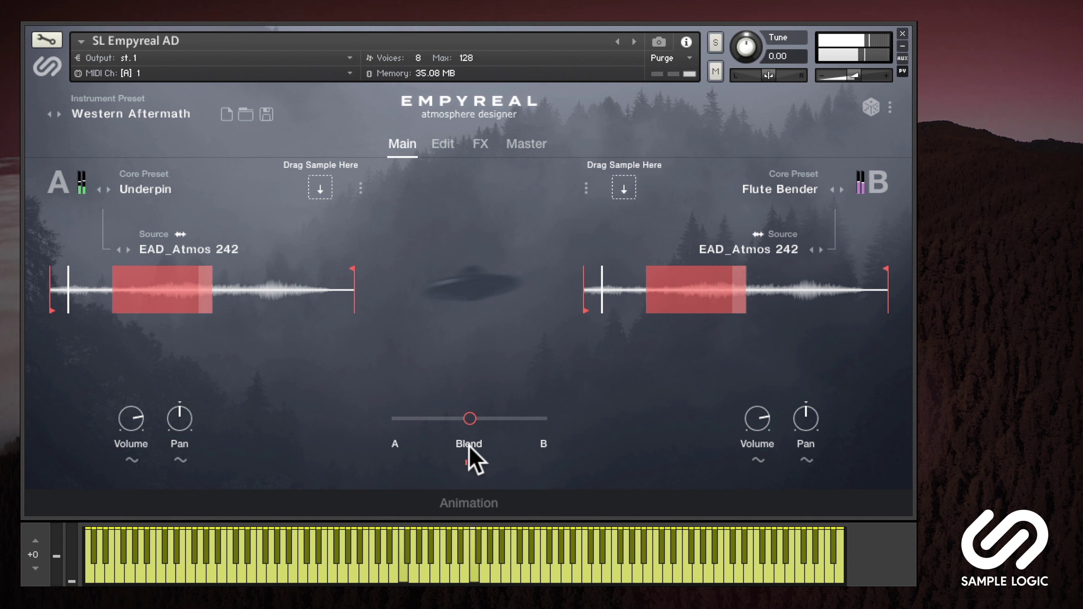
Step: Turn on the Pan A LFO of the Western Aftermath preset and set its intensity to 37%
{"action": "left_click", "coordinate": [467, 460]}
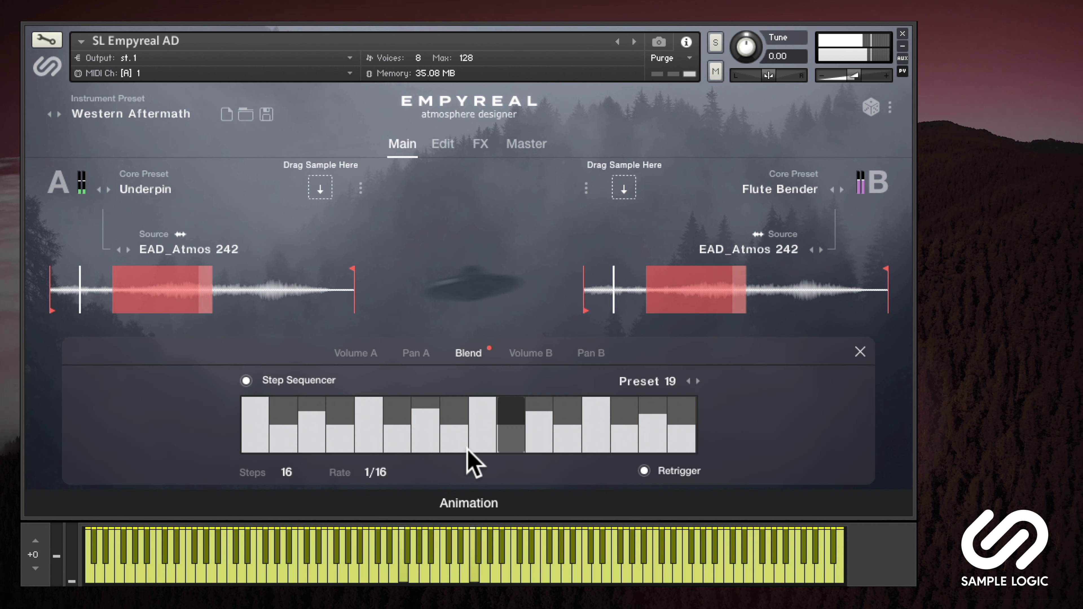
{"action": "left_click", "coordinate": [422, 355]}
{"action": "left_click", "coordinate": [246, 380]}
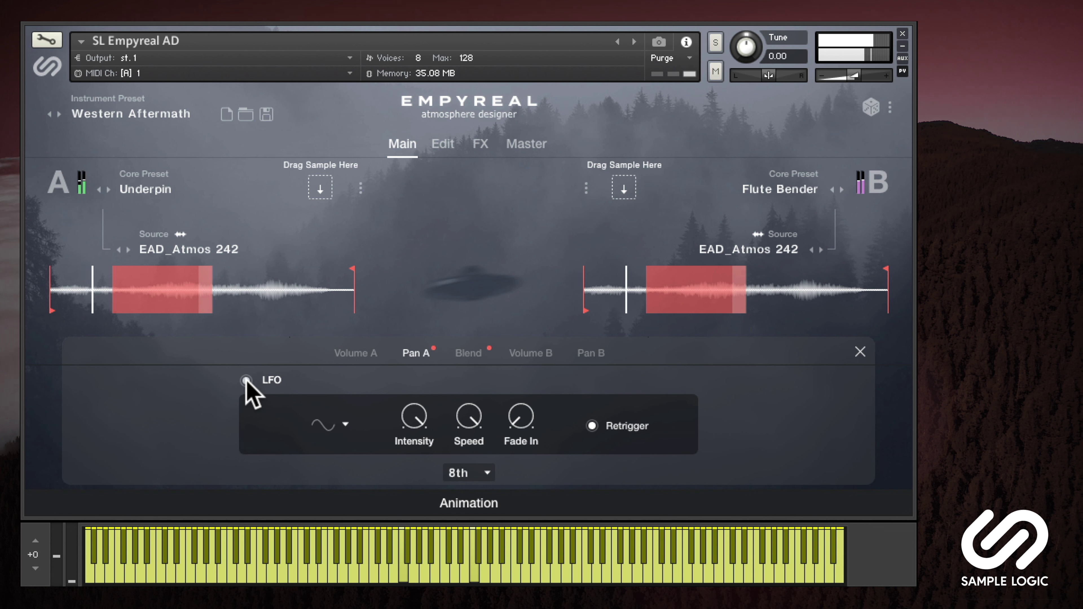
{"action": "left_click_drag", "start_coordinate": [411, 416], "coordinate": [425, 461]}
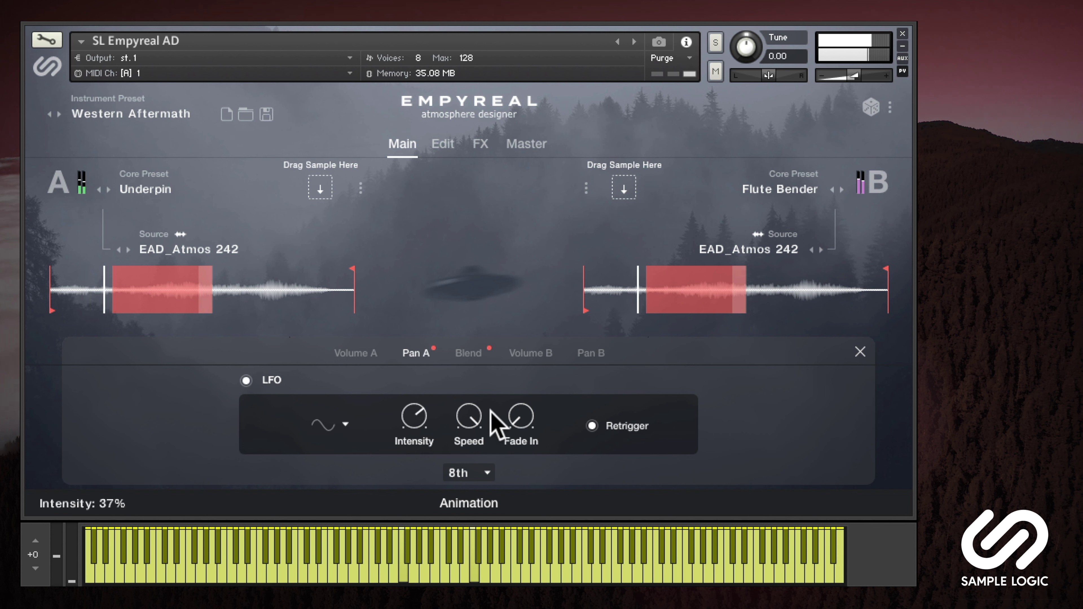
Step: Turn on the Pan B LFO and lower its intensity
{"action": "left_click", "coordinate": [590, 353]}
{"action": "left_click", "coordinate": [246, 381]}
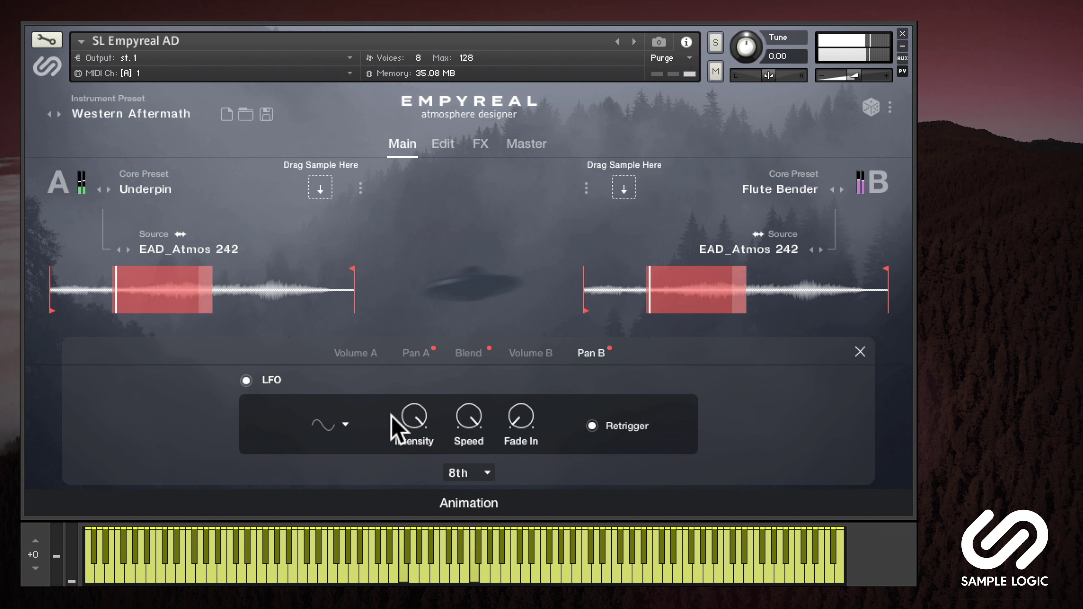
{"action": "left_click_drag", "start_coordinate": [409, 420], "coordinate": [424, 476]}
{"action": "mouse_move", "coordinate": [459, 443]}
{"action": "left_mouse_down"}
{"action": "mouse_move", "coordinate": [472, 440]}
{"action": "mouse_move", "coordinate": [468, 425]}
{"action": "left_mouse_up"}
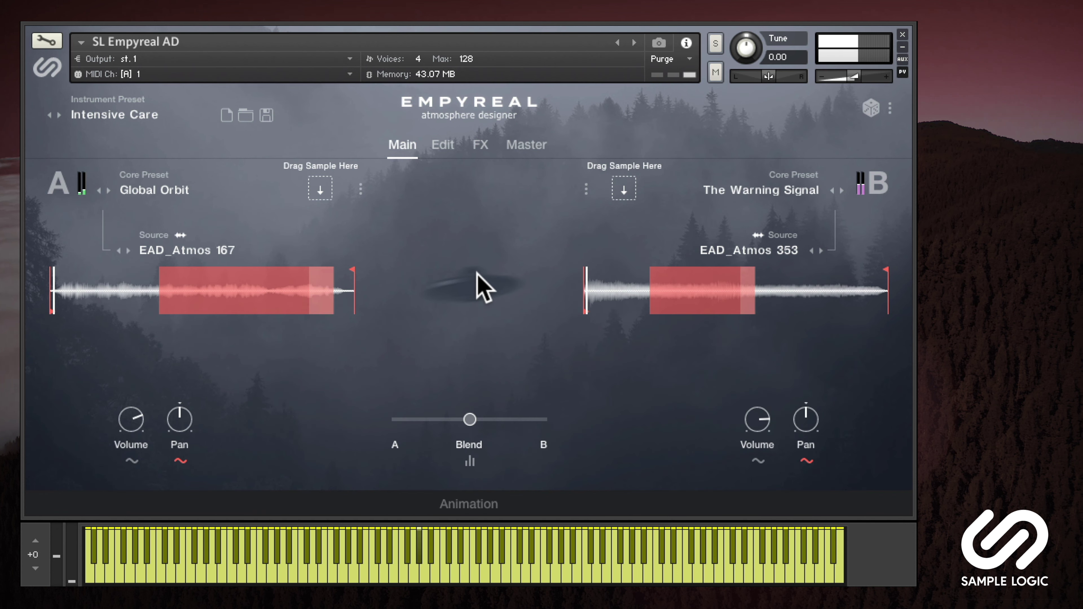
Step: Review the Intensive Care preset's Blend, Pan A and Pan B animation settings and the sample editing views of both cores
{"action": "left_click", "coordinate": [464, 503]}
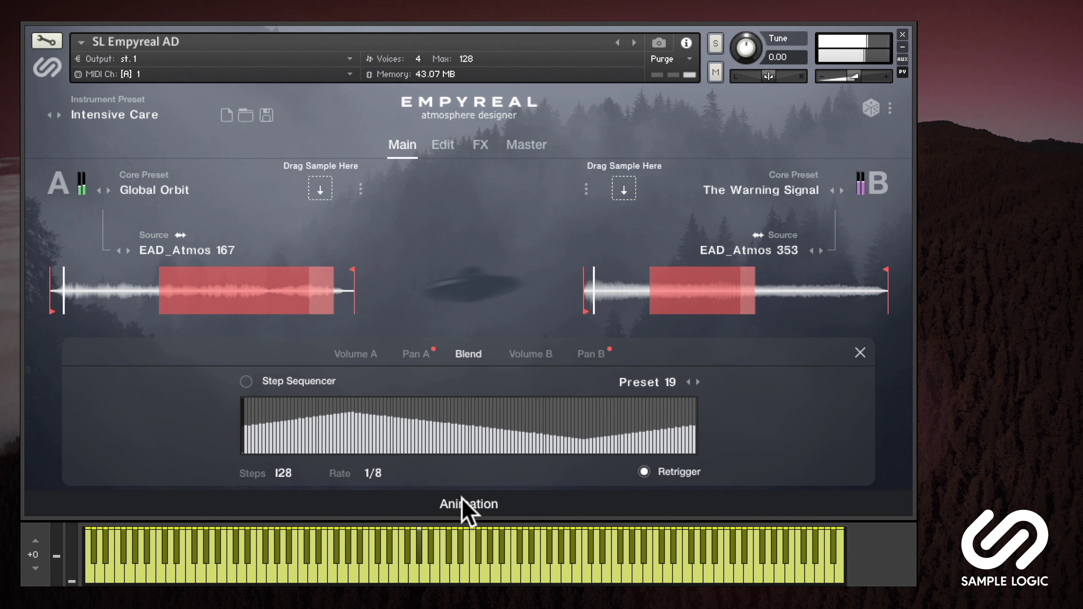
{"action": "left_click", "coordinate": [425, 354]}
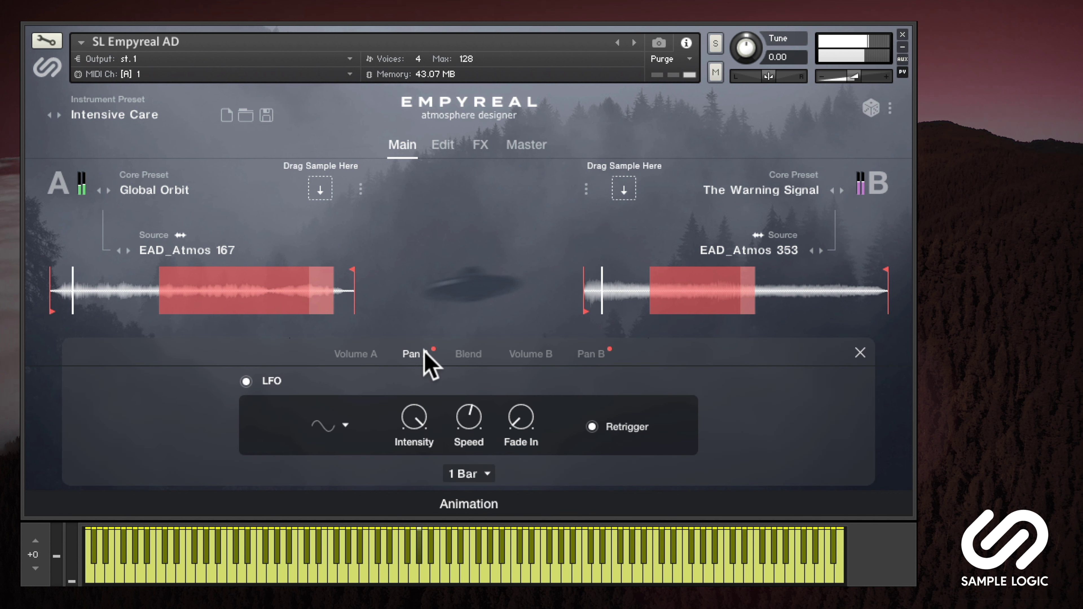
{"action": "left_click", "coordinate": [591, 353]}
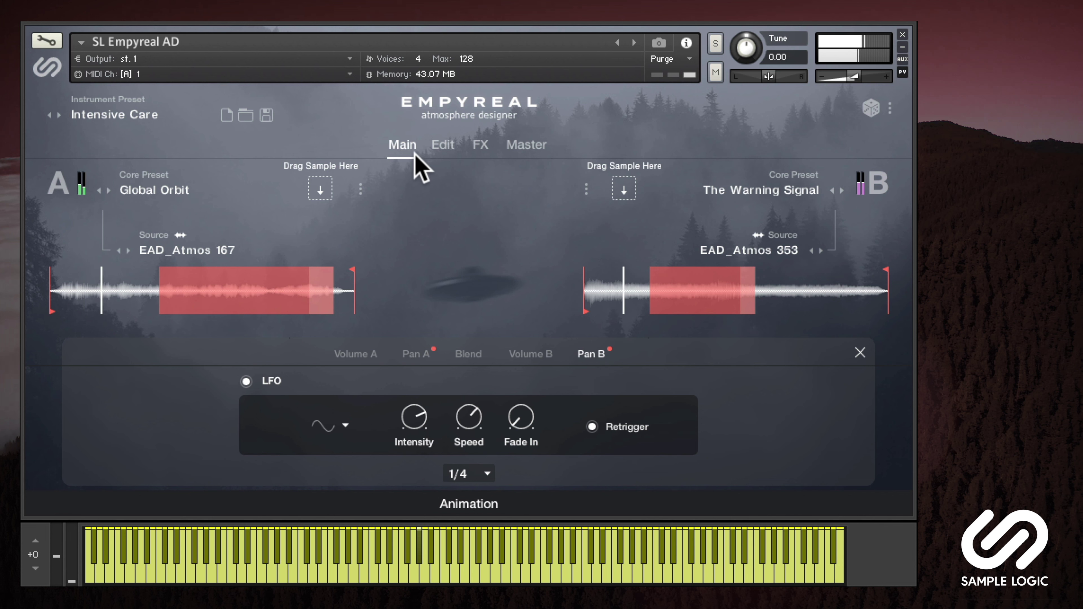
{"action": "left_click", "coordinate": [401, 147]}
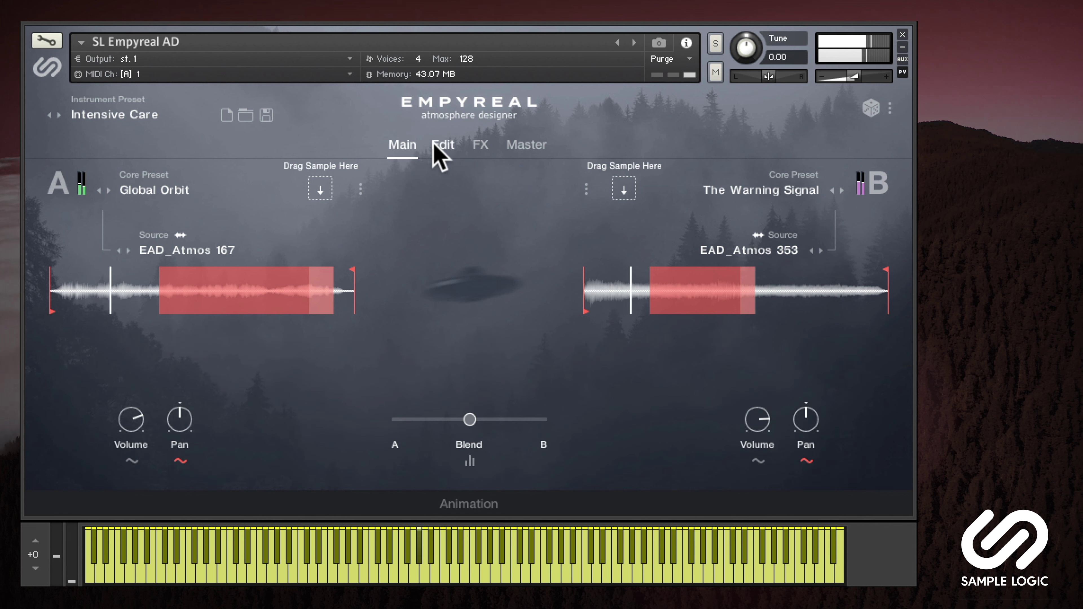
{"action": "left_click", "coordinate": [439, 148]}
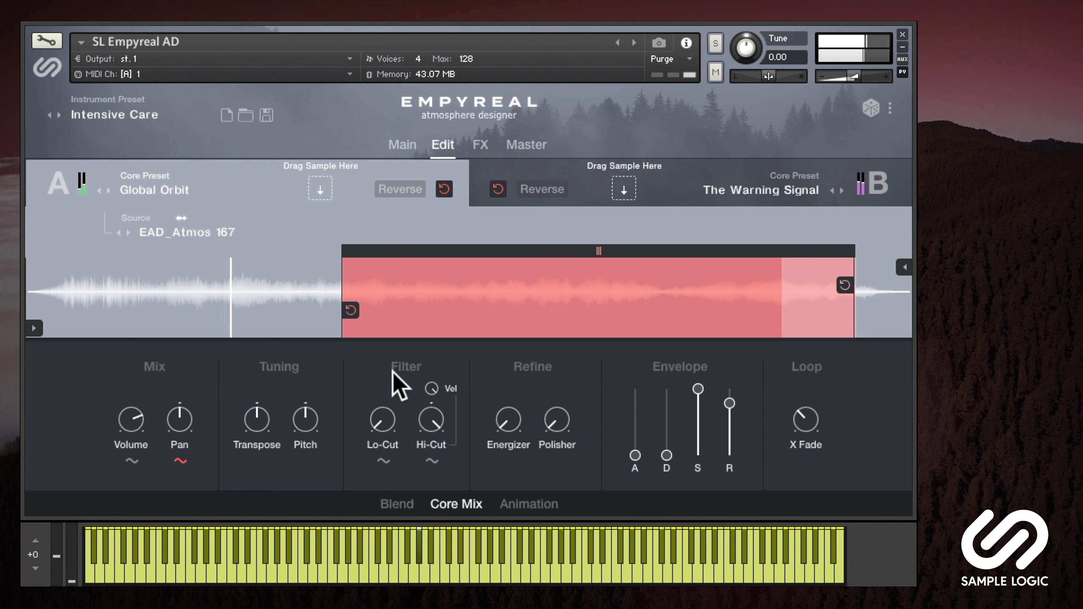
{"action": "left_click", "coordinate": [521, 167]}
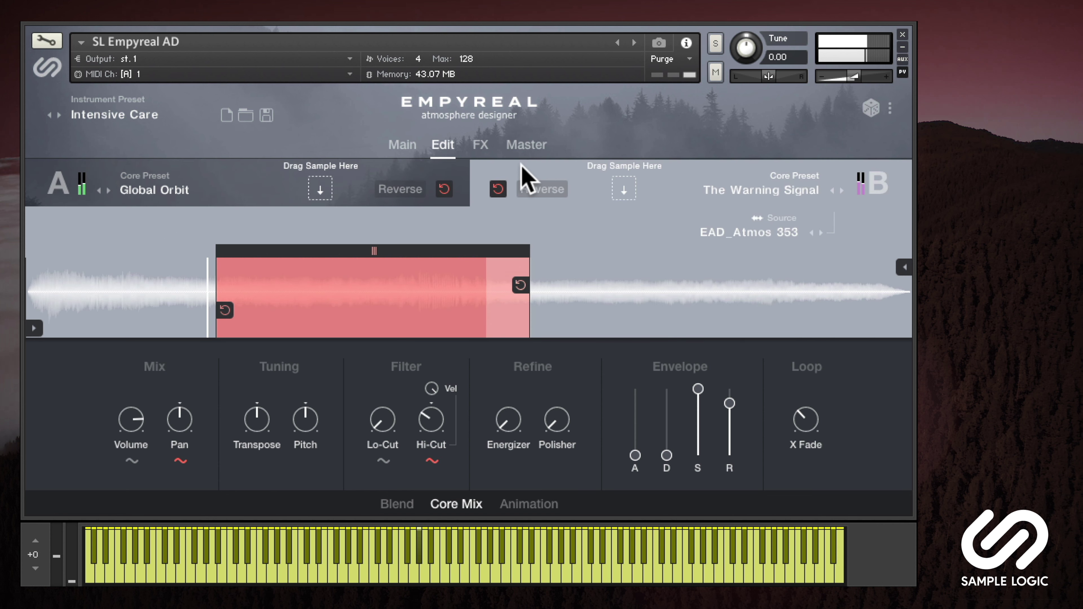
Step: Try Core B's Hi-Cut LFO at rates of 1/4 and 1/2, and return it to 1 Bar
{"action": "left_click", "coordinate": [431, 461]}
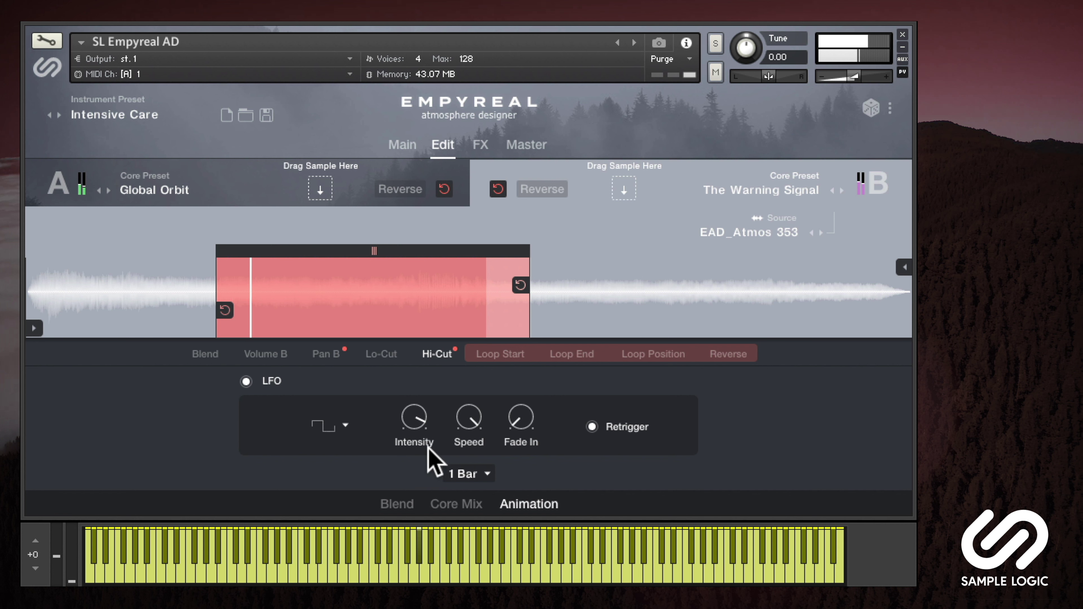
{"action": "left_click", "coordinate": [468, 474]}
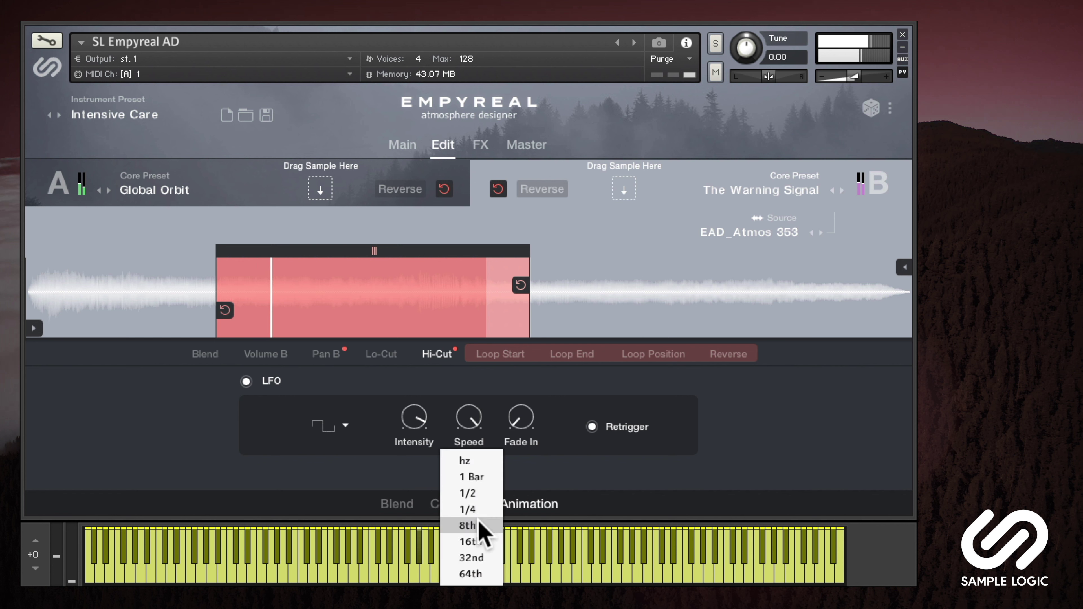
{"action": "left_click", "coordinate": [481, 510]}
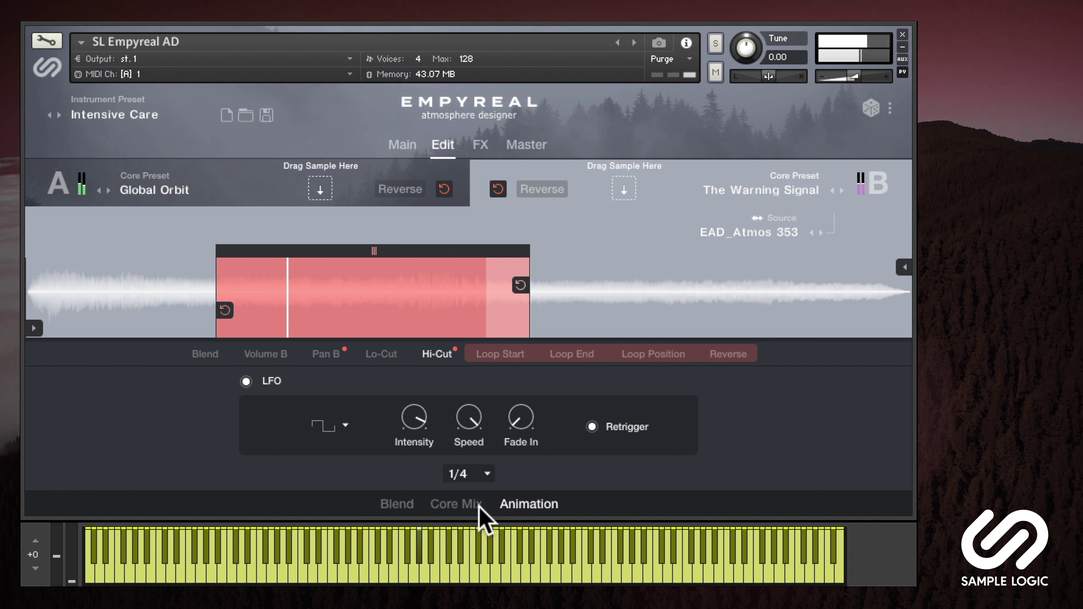
{"action": "left_click", "coordinate": [479, 478]}
{"action": "left_click", "coordinate": [480, 495]}
{"action": "left_click", "coordinate": [477, 477]}
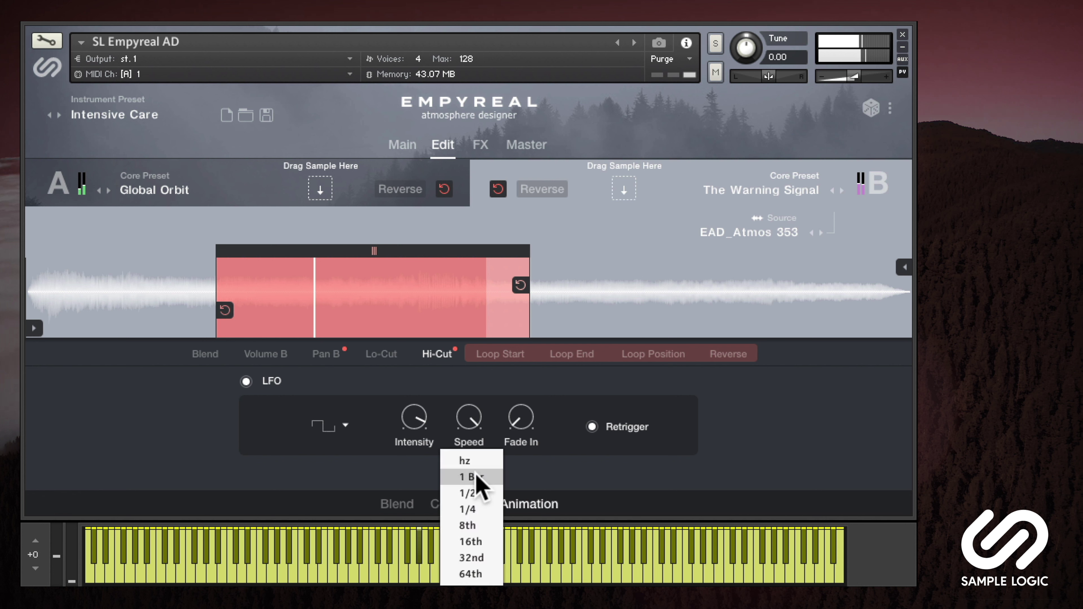
{"action": "left_click", "coordinate": [478, 478]}
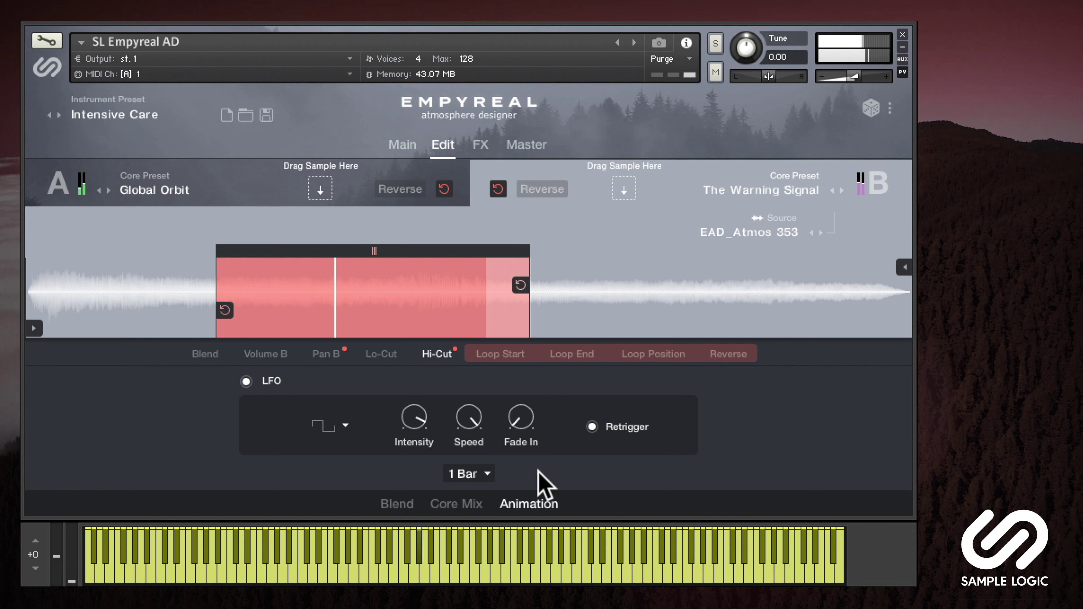